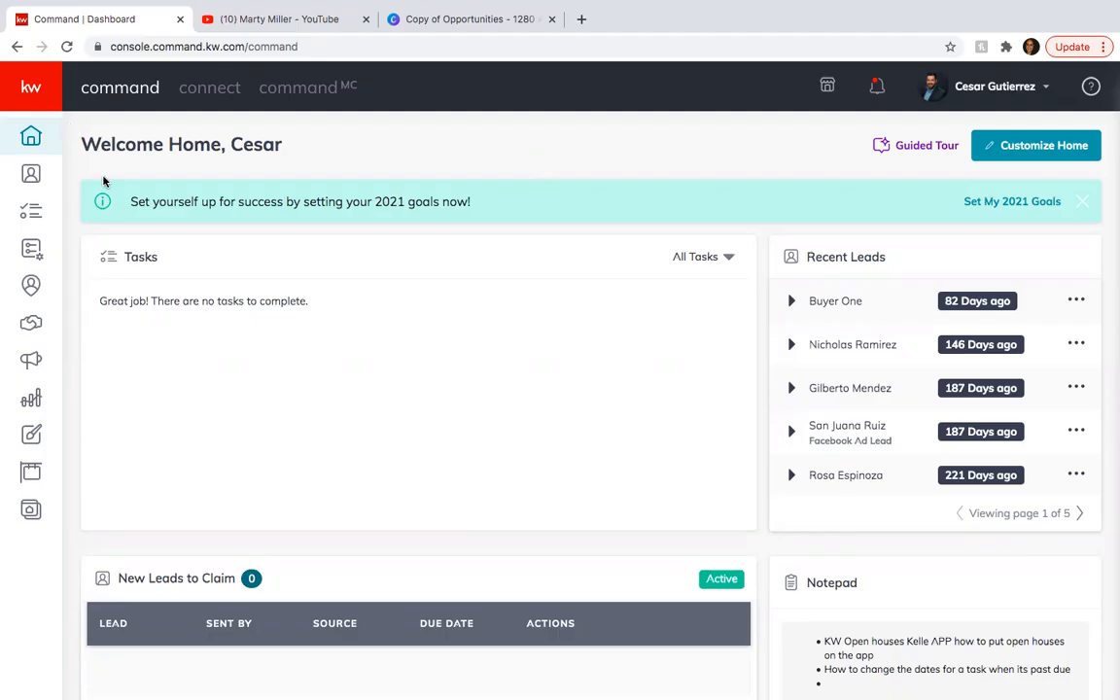
Start a new contact in the contacts list and enter the contact's full name.
{"action": "left_click", "coordinate": [41, 173]}
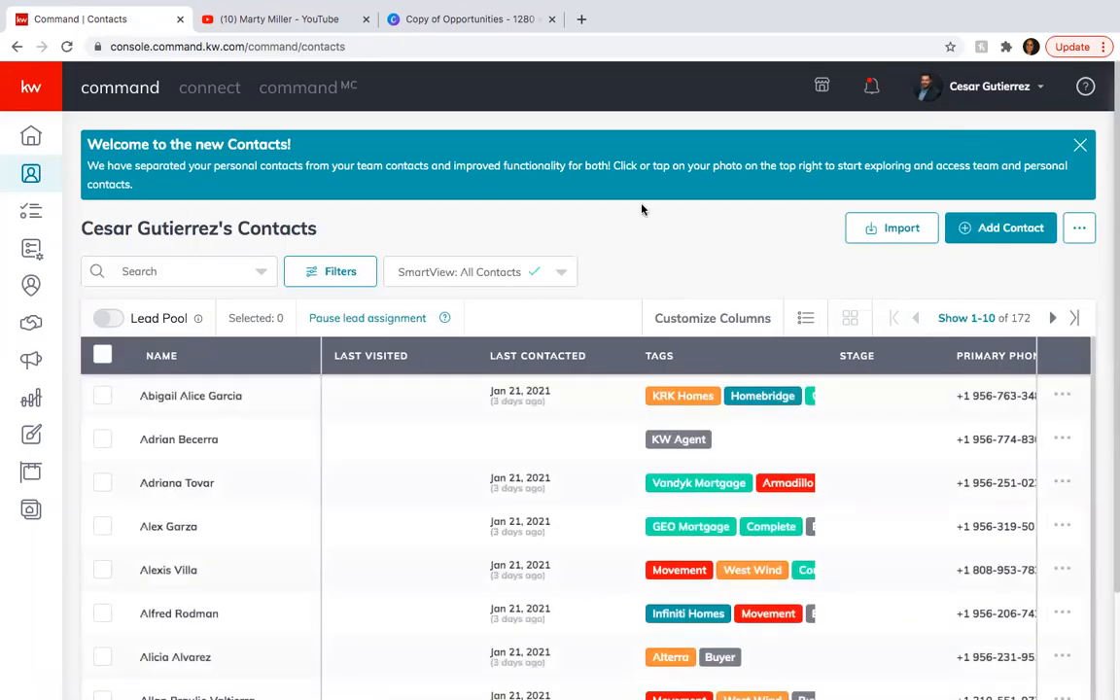
{"action": "left_click", "coordinate": [1013, 231]}
{"action": "left_click", "coordinate": [431, 173]}
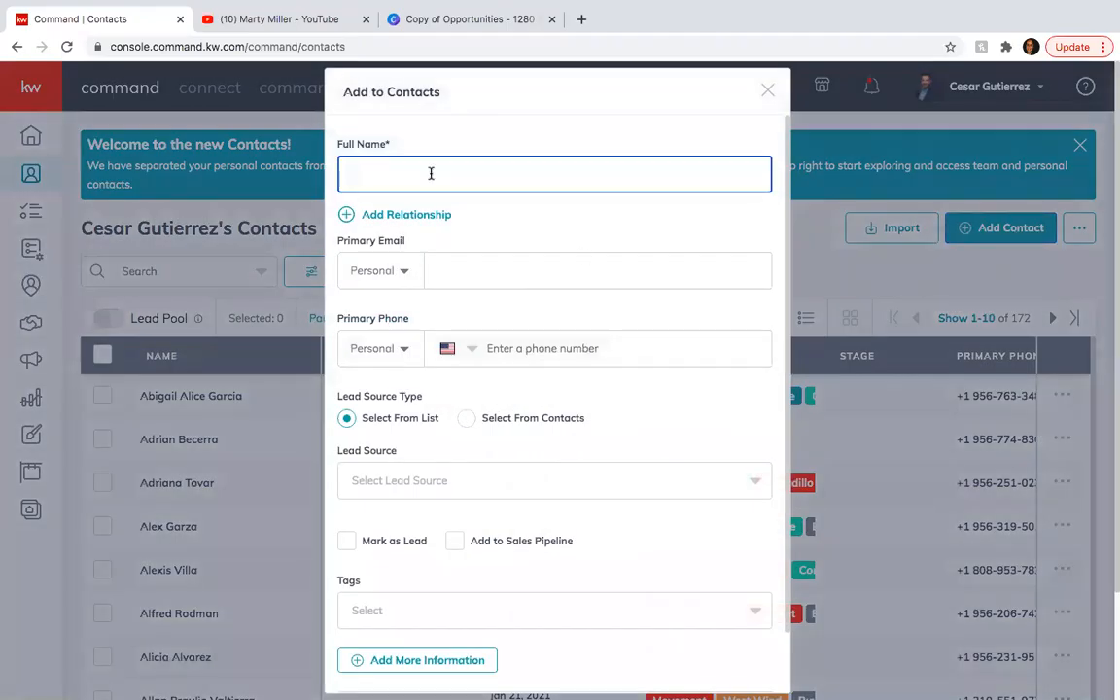
{"action": "type", "text": "Ton"}
{"action": "key", "text": "BackSpace"}
{"action": "key", "text": "BackSpace"}
{"action": "type", "text": "C"}
{"action": "key", "text": "BackSpace"}
Fill in the new contact's primary email and primary phone number.
{"action": "left_click", "coordinate": [481, 269]}
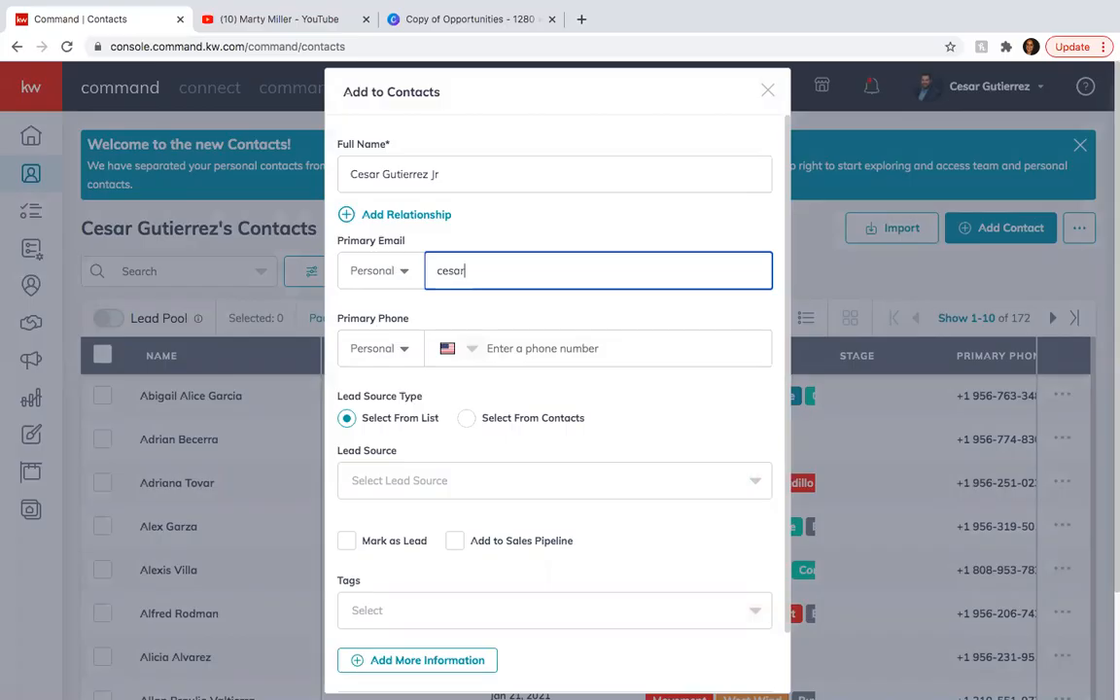
{"action": "left_click", "coordinate": [544, 356]}
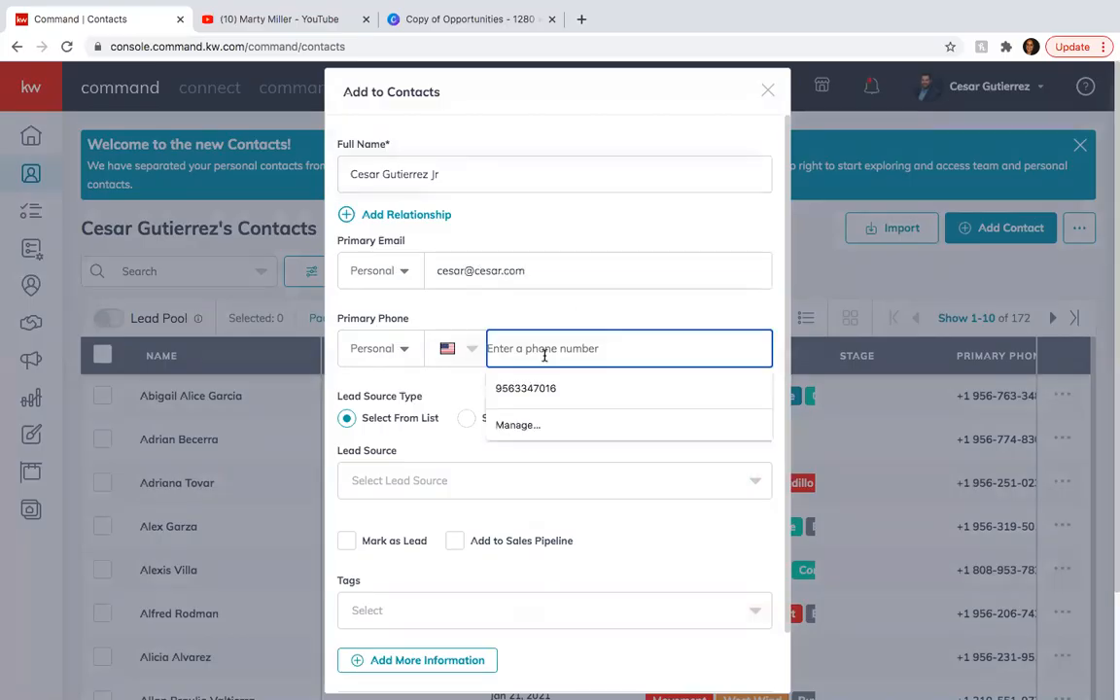
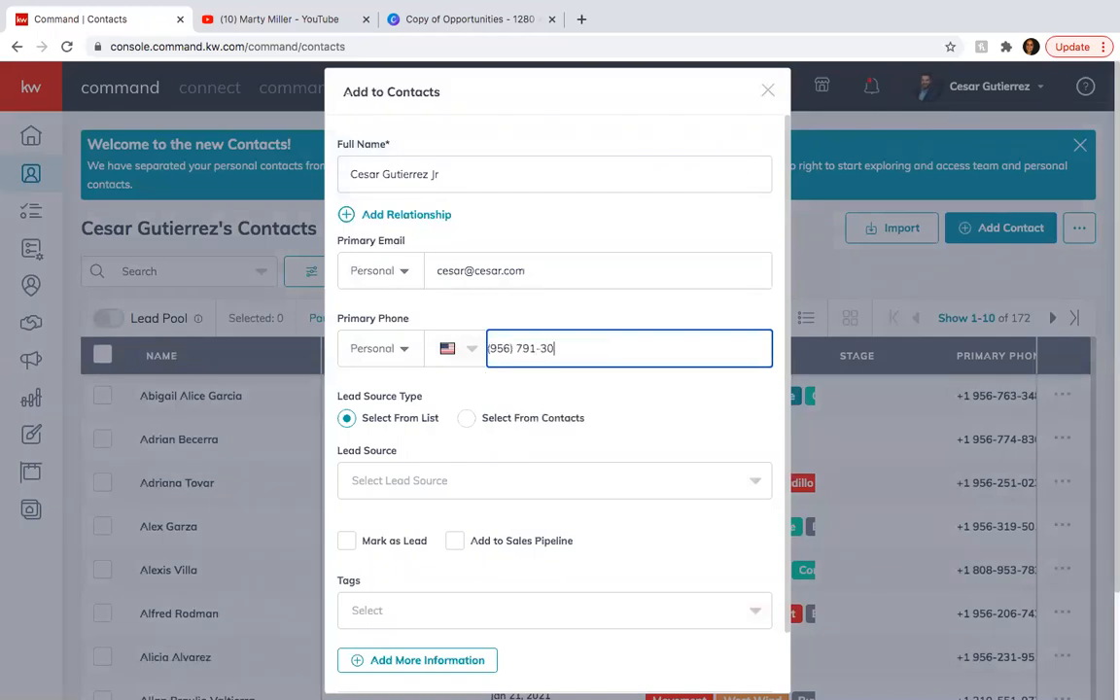
{"action": "left_click", "coordinate": [620, 433]}
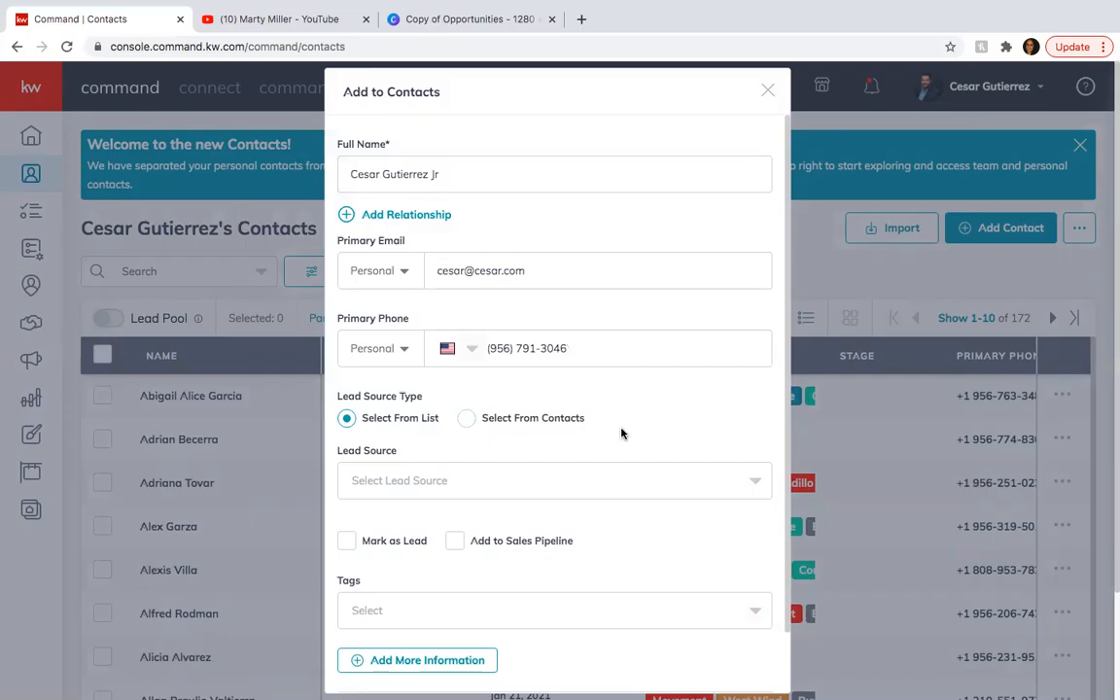
Set the contact's lead source to Direct Connection from the list of sources.
{"action": "scroll", "coordinate": [623, 433], "scroll_direction": "down", "scroll_amount": 1}
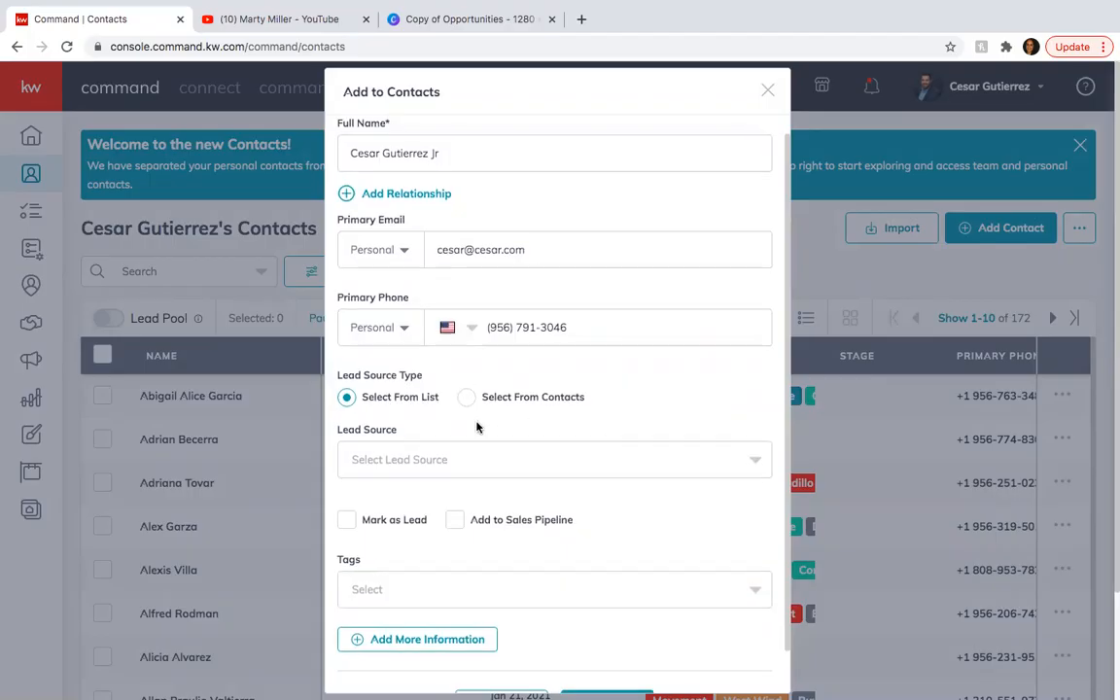
{"action": "scroll", "coordinate": [475, 428], "scroll_direction": "down", "scroll_amount": 2}
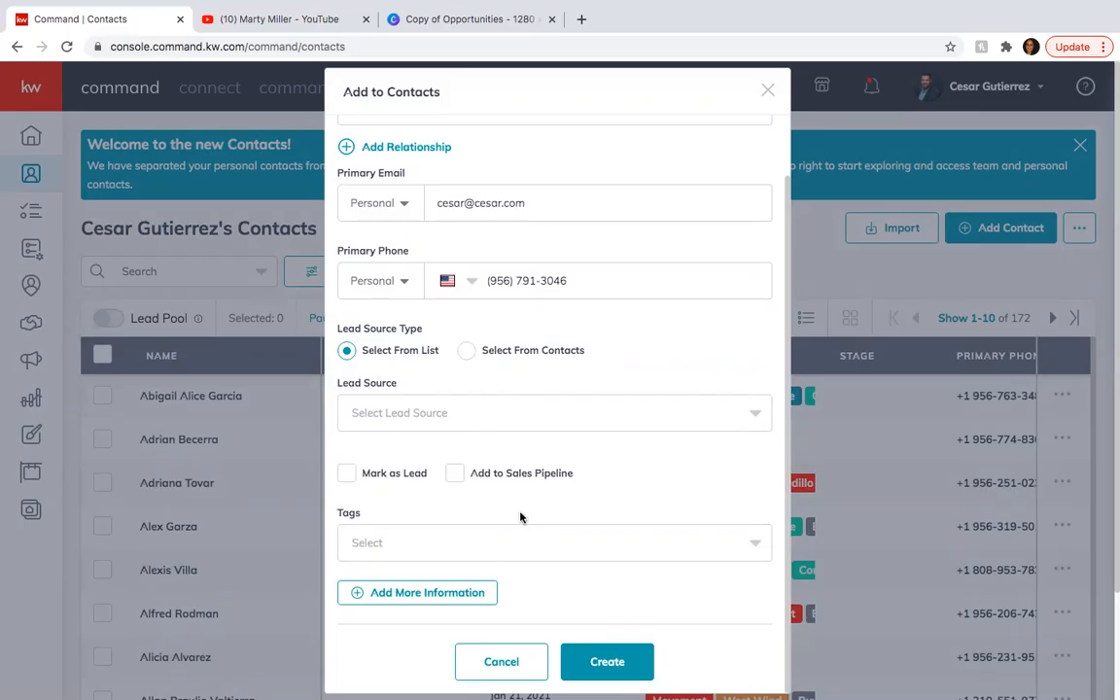
{"action": "left_click", "coordinate": [433, 416]}
{"action": "type", "text": "Direct"}
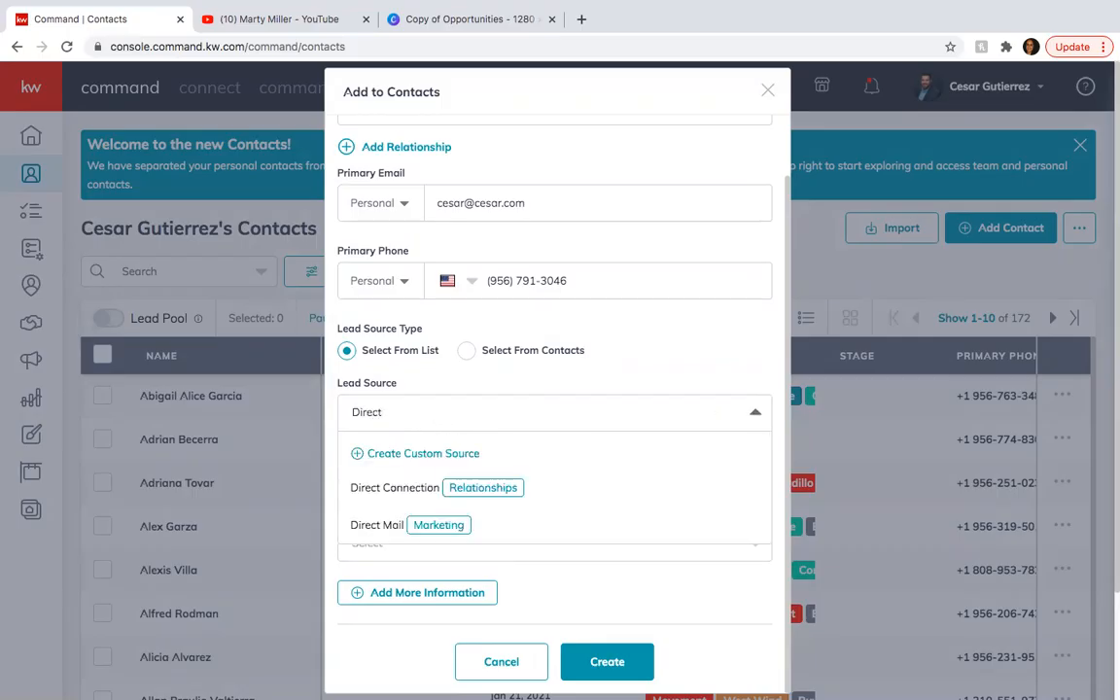
{"action": "left_click", "coordinate": [410, 487]}
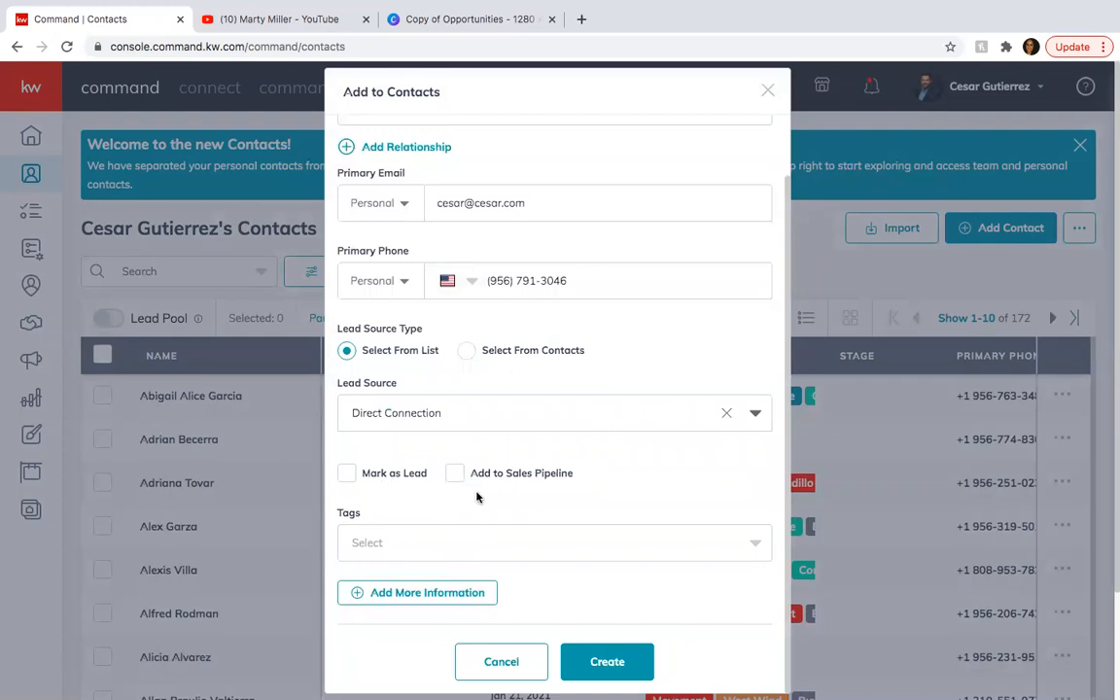
Assign the Seller tag to the new contact.
{"action": "left_click", "coordinate": [393, 543]}
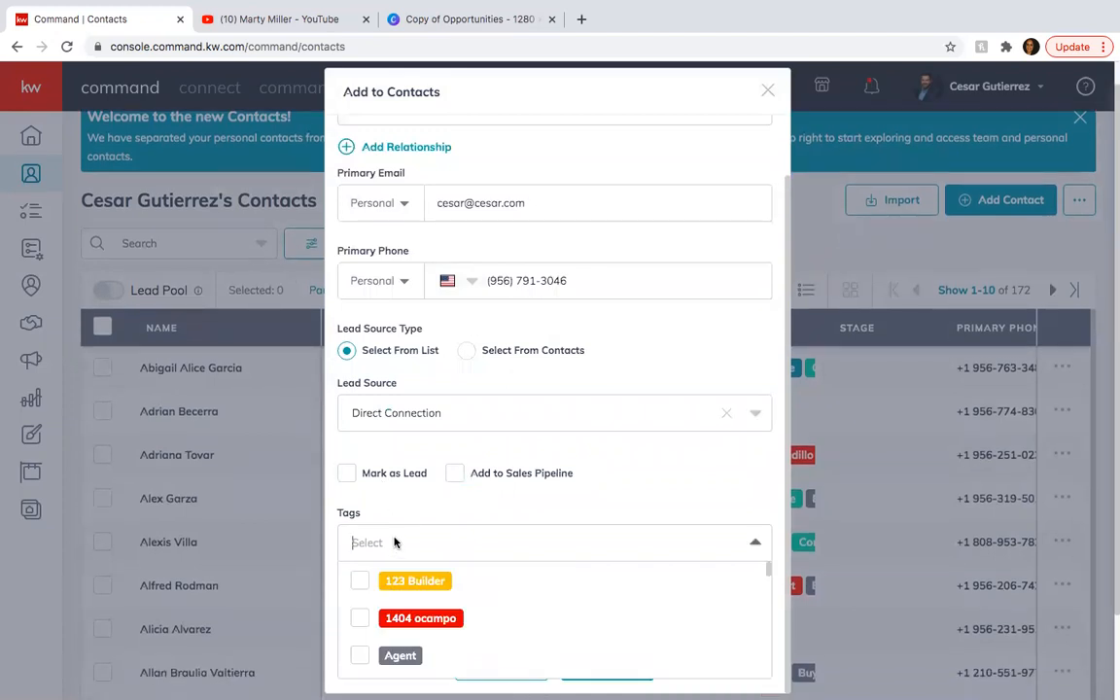
{"action": "type", "text": "Seller"}
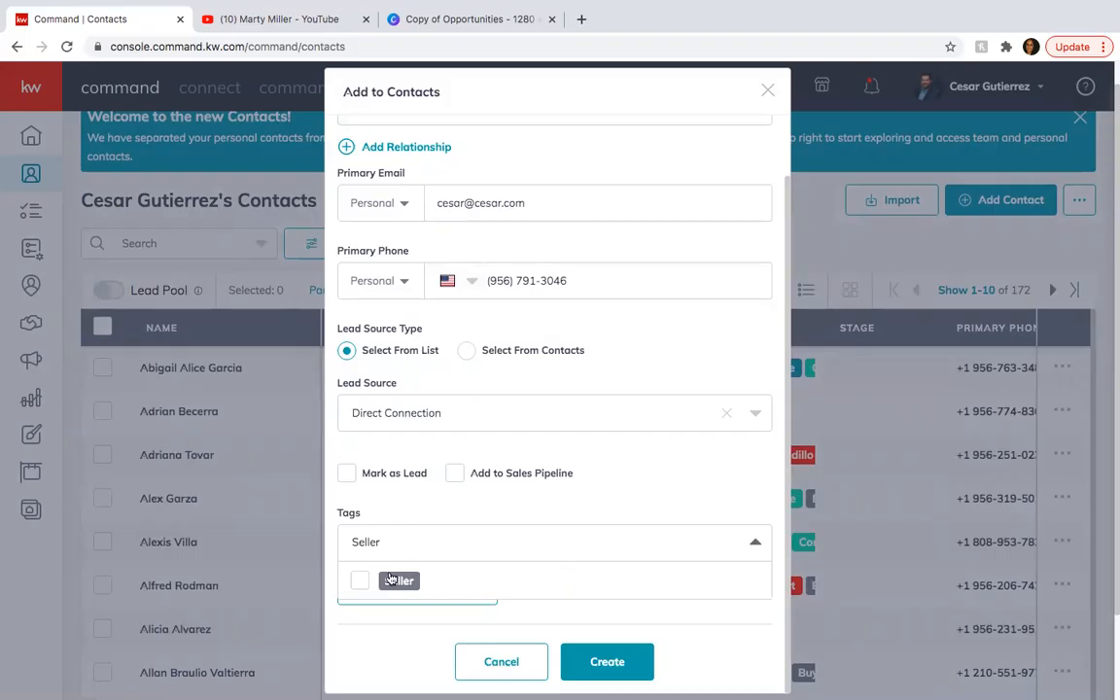
{"action": "left_click", "coordinate": [390, 580]}
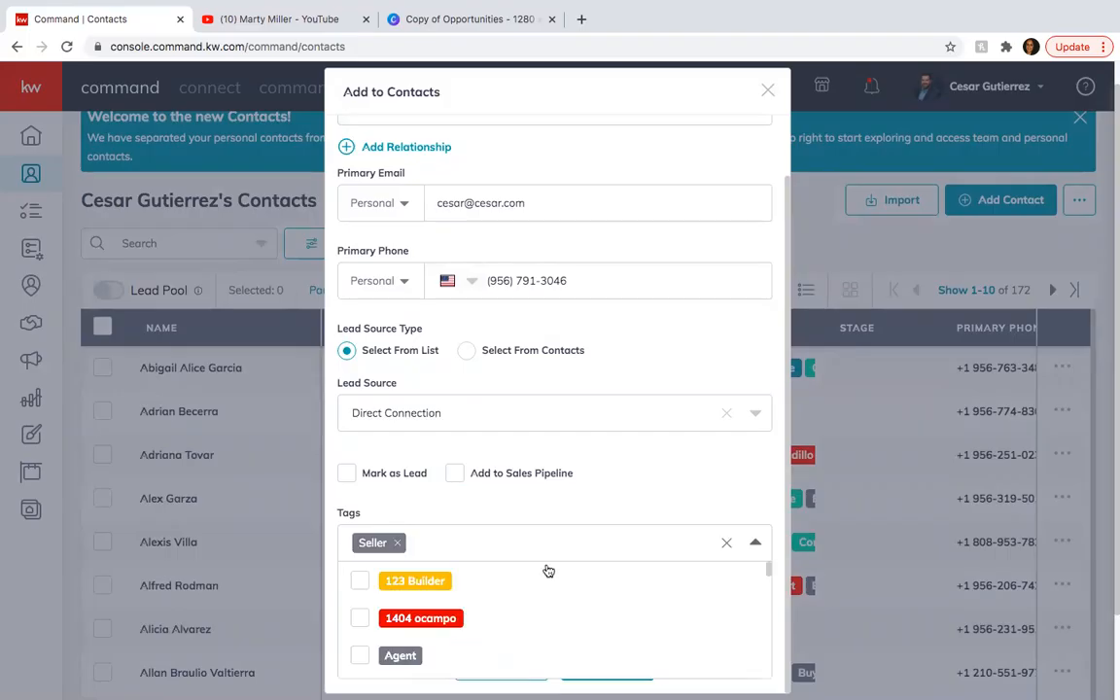
{"action": "left_click", "coordinate": [431, 571]}
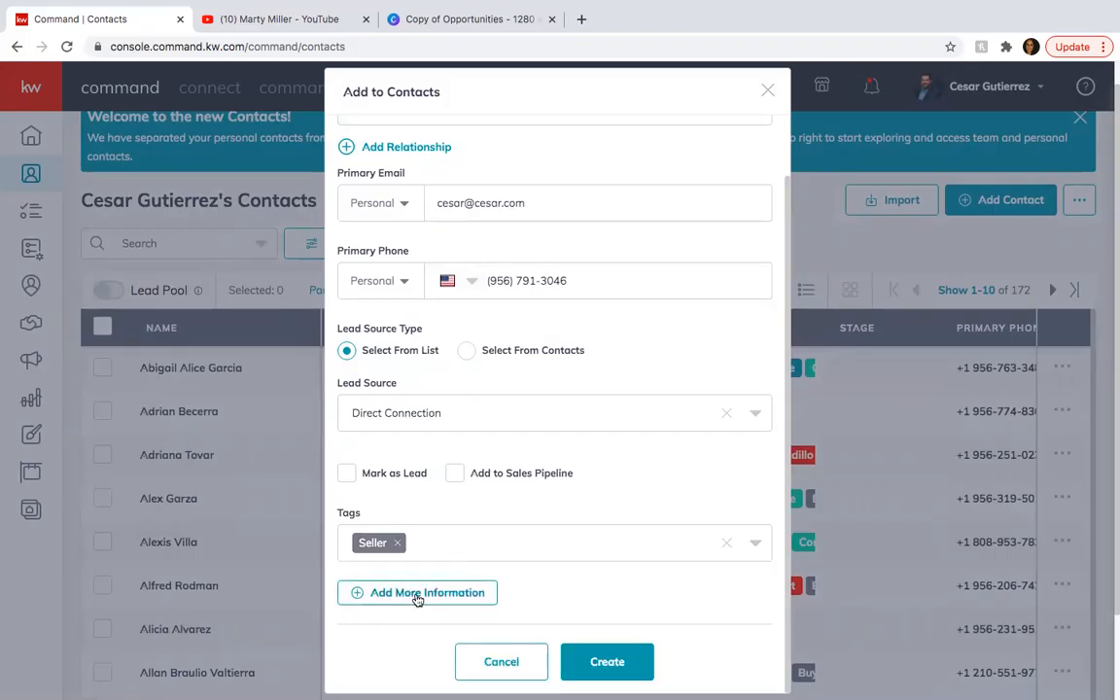
Add the contact's home street address under the additional contact information, using the matching suggested location.
{"action": "left_click", "coordinate": [404, 592]}
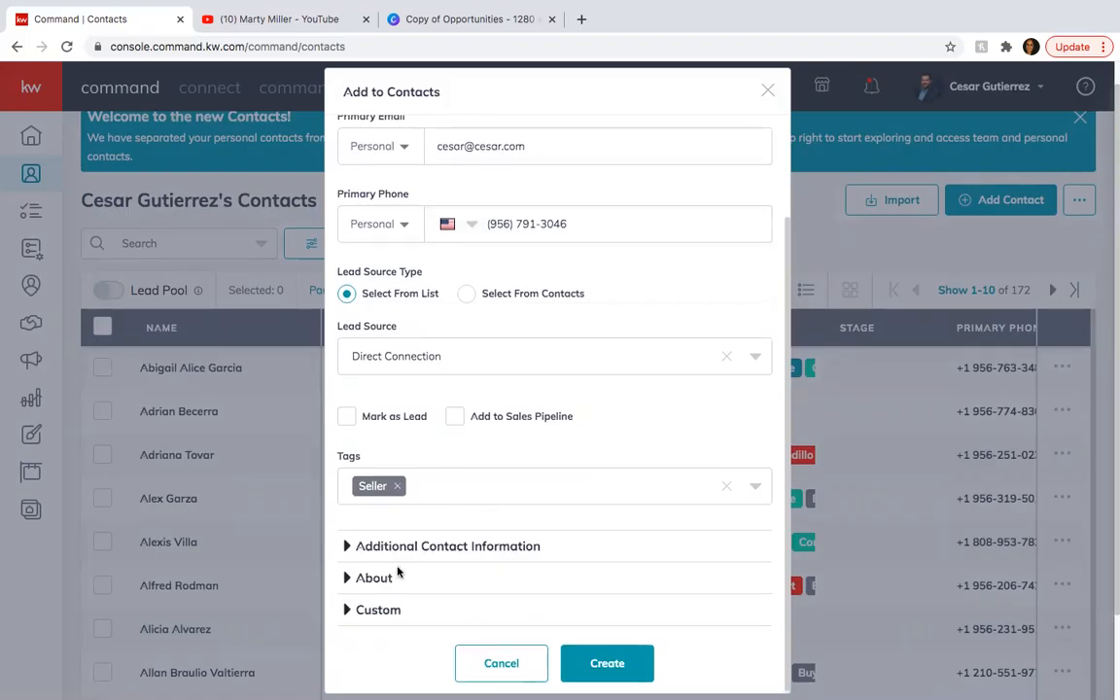
{"action": "left_click", "coordinate": [417, 551]}
{"action": "scroll", "coordinate": [562, 442], "scroll_direction": "down", "scroll_amount": 5}
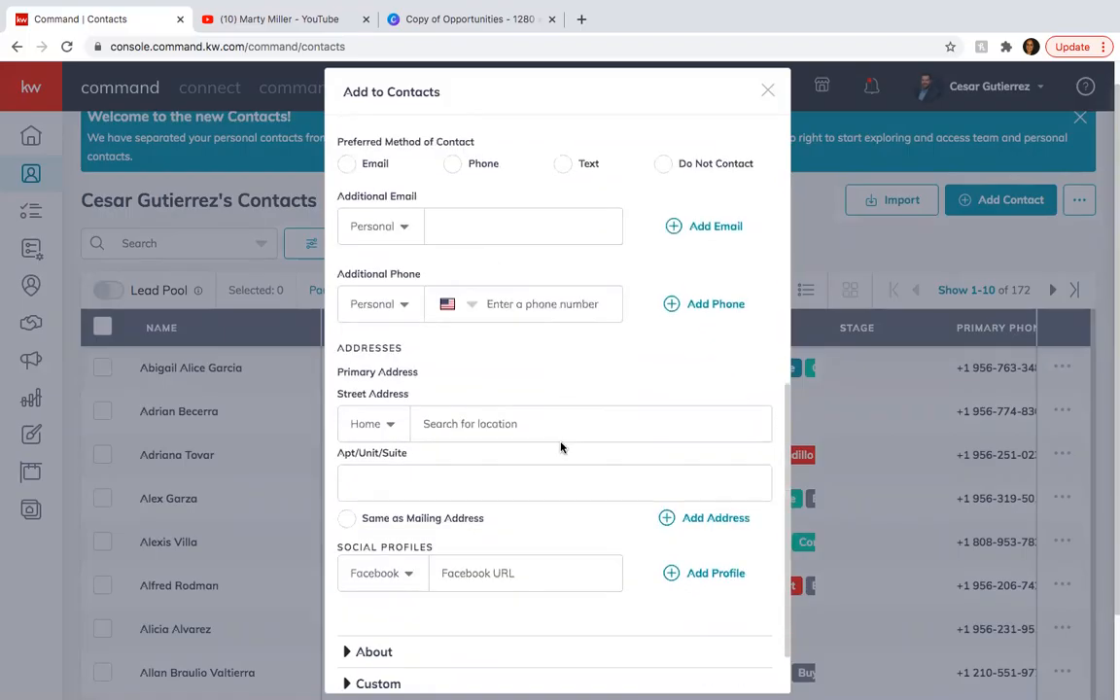
{"action": "left_click", "coordinate": [472, 418]}
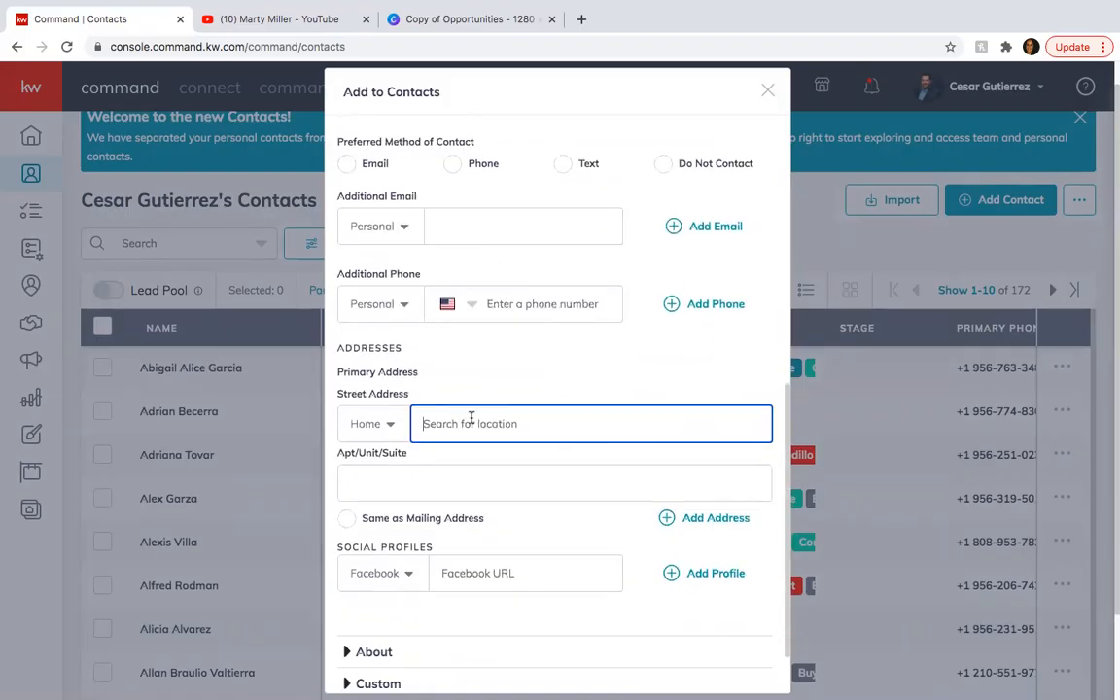
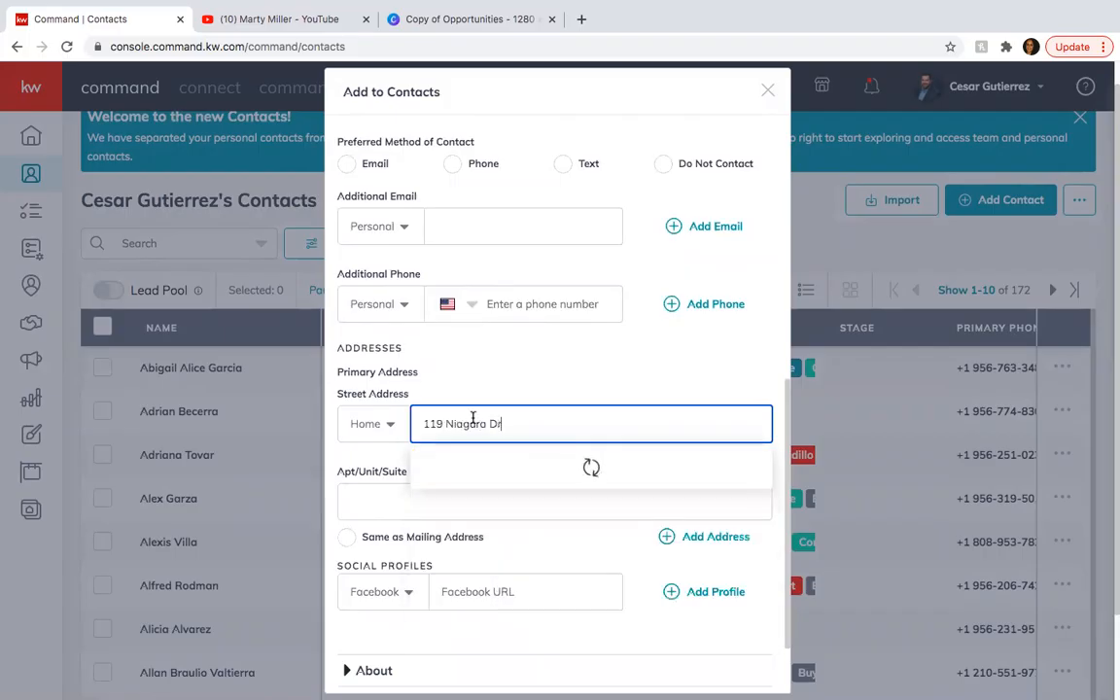
{"action": "left_click", "coordinate": [480, 473]}
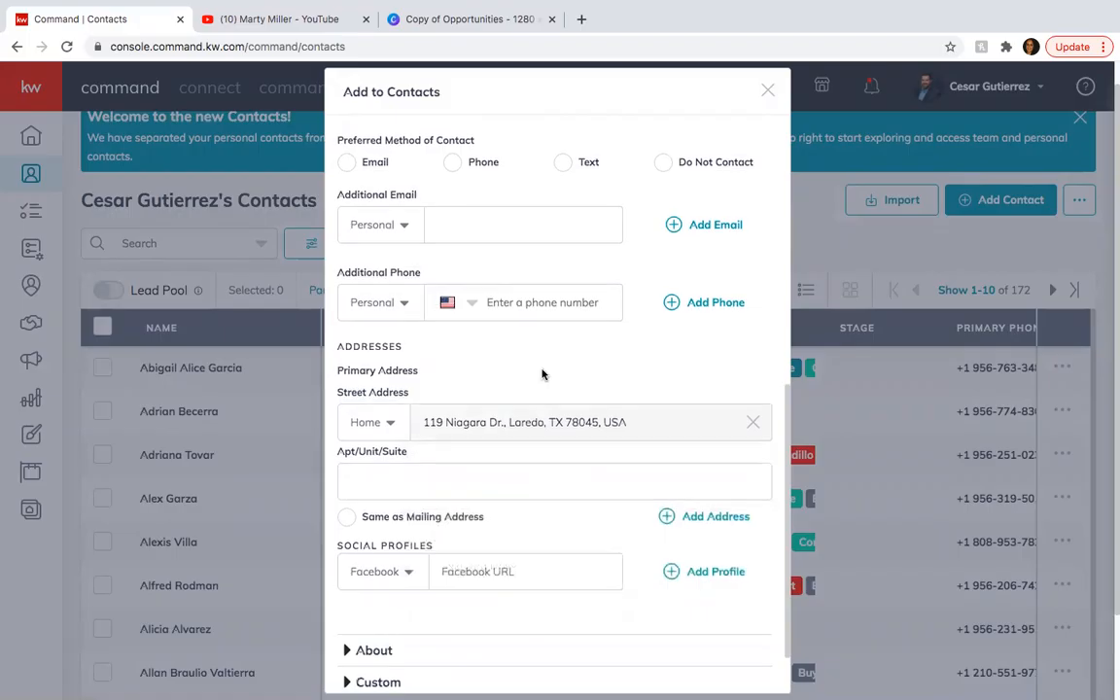
Set the month, day and year of the contact's birthday in the About details.
{"action": "scroll", "coordinate": [506, 427], "scroll_direction": "down", "scroll_amount": 2}
{"action": "left_click", "coordinate": [357, 576]}
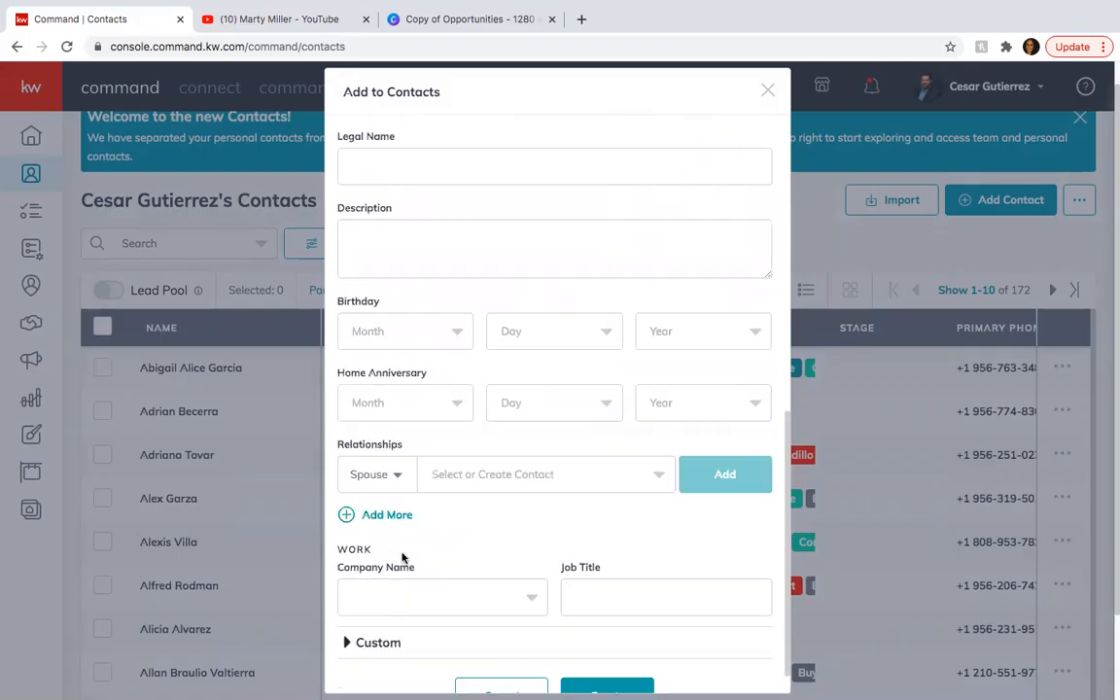
{"action": "left_click", "coordinate": [446, 293]}
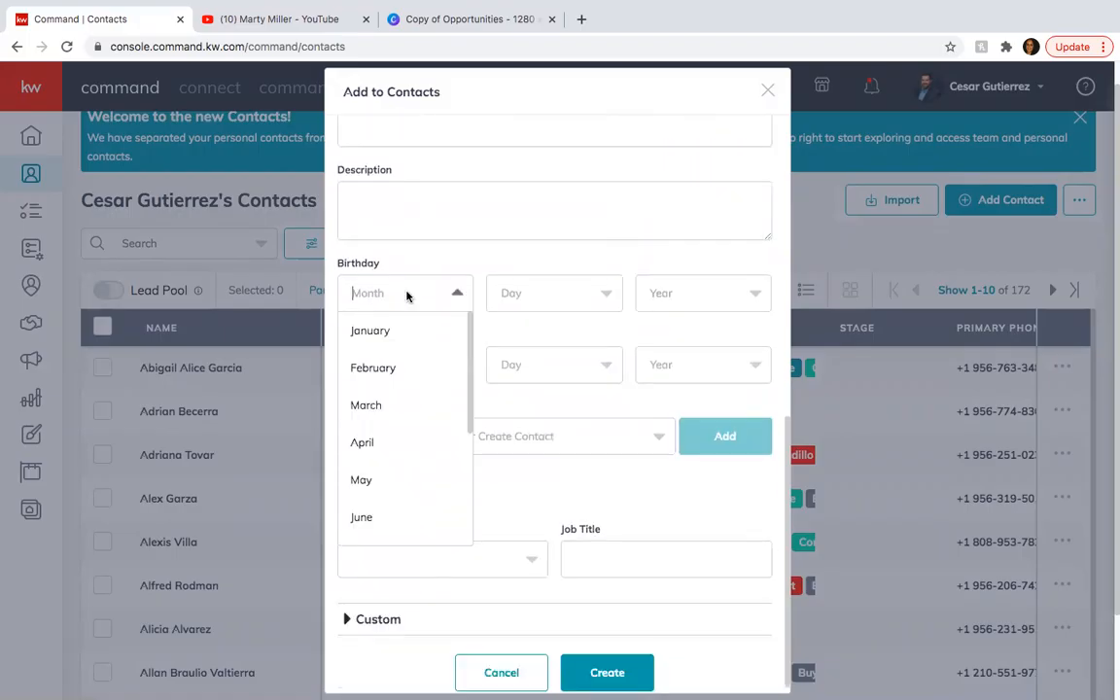
{"action": "left_click", "coordinate": [395, 364]}
{"action": "left_click", "coordinate": [523, 307]}
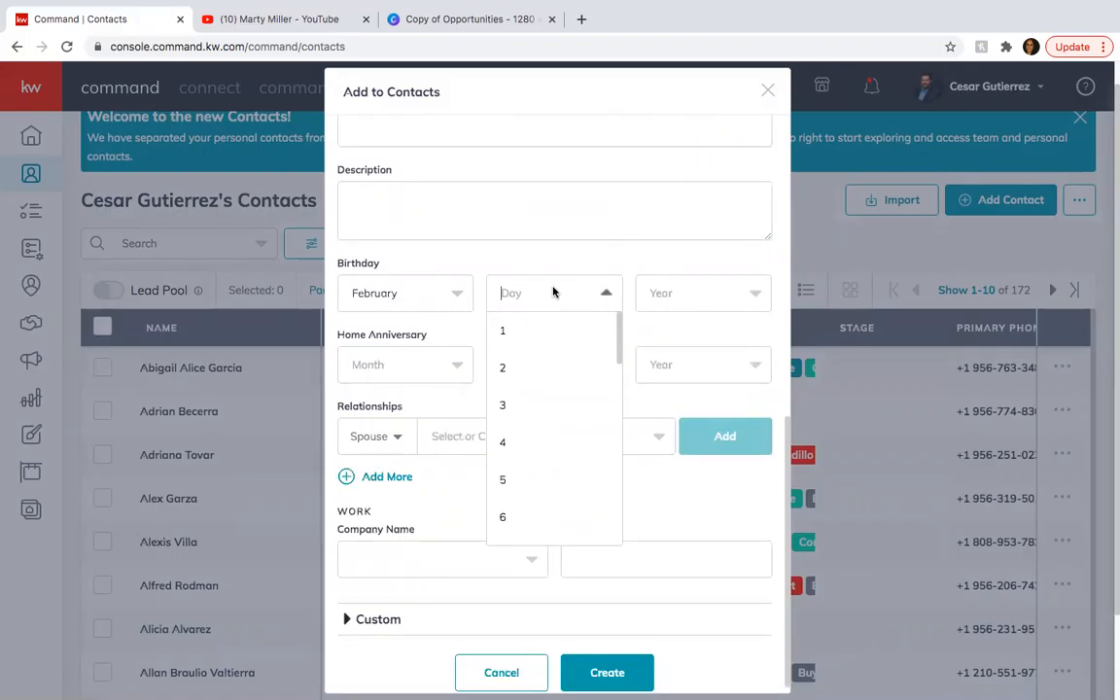
{"action": "left_click", "coordinate": [527, 480]}
{"action": "left_click", "coordinate": [714, 301]}
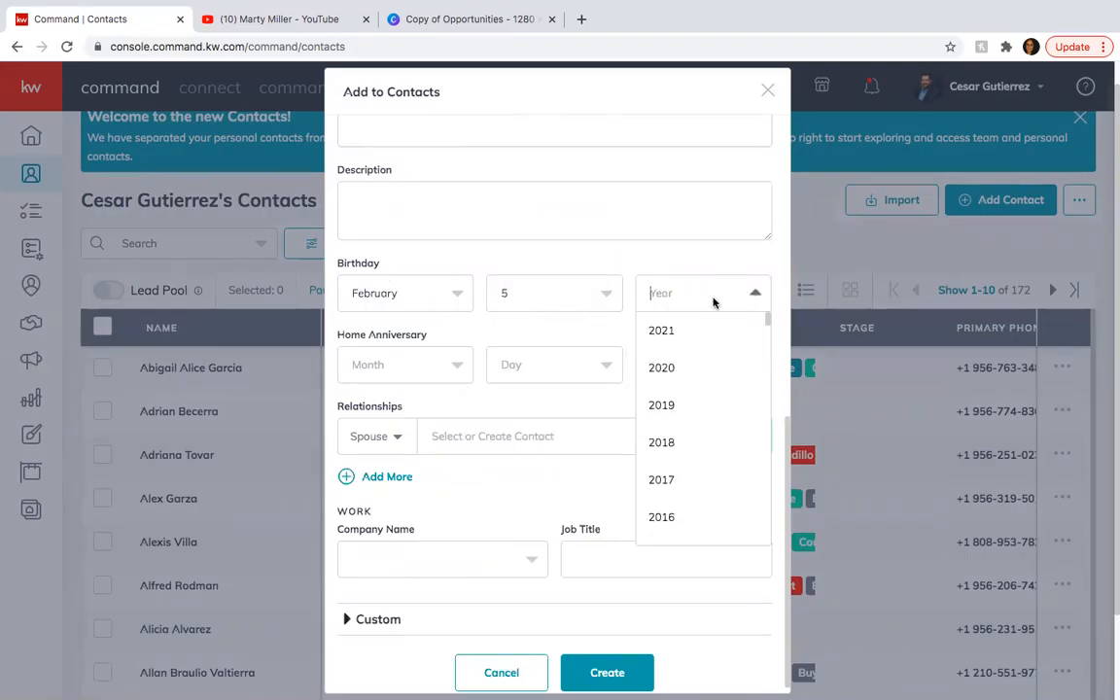
{"action": "left_click", "coordinate": [681, 339]}
Set the contact's company name to Keller Williams Laredo in the work details.
{"action": "scroll", "coordinate": [494, 363], "scroll_direction": "down", "scroll_amount": 1}
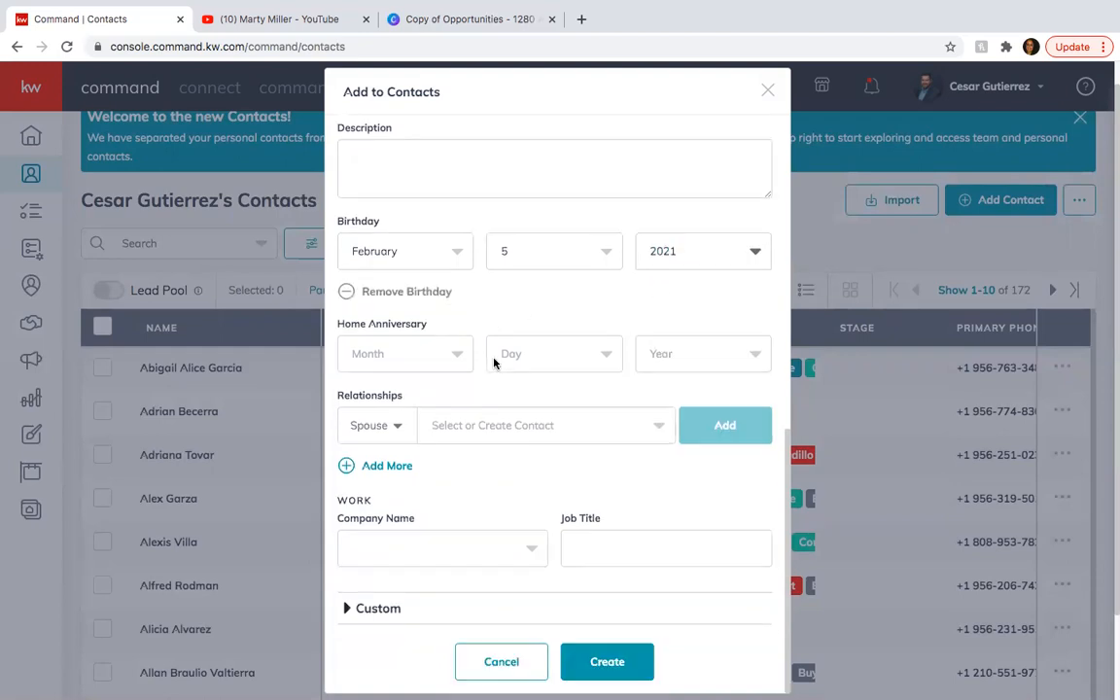
{"action": "left_click", "coordinate": [431, 550]}
{"action": "type", "text": "Kel"}
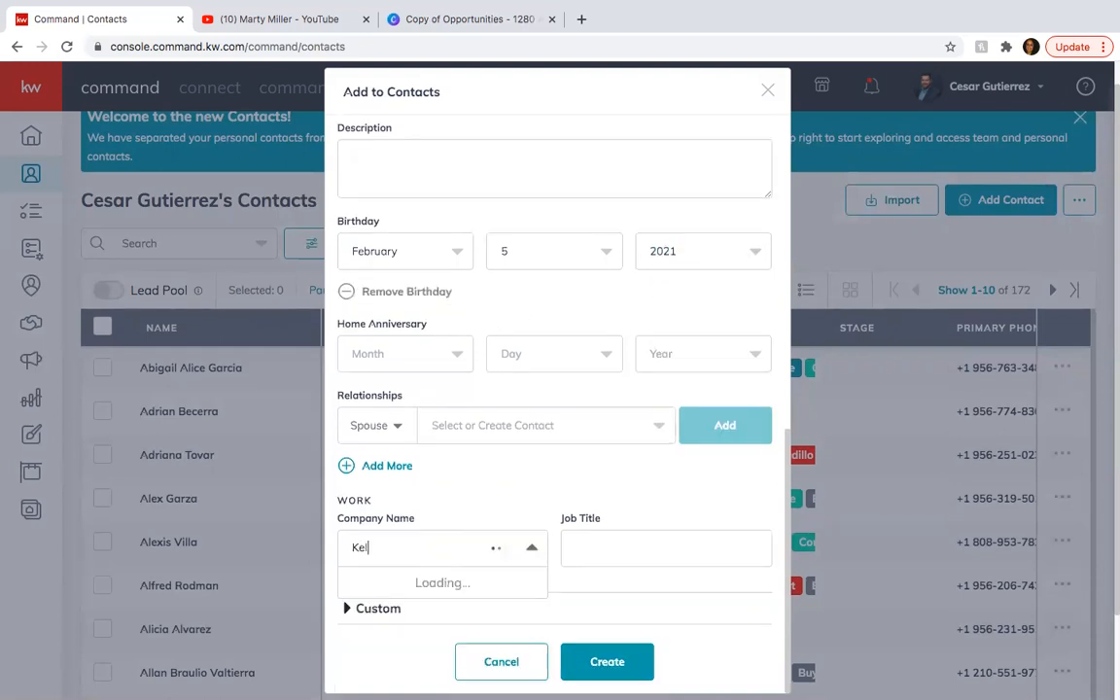
{"action": "type", "text": "ler Williams Laredo"}
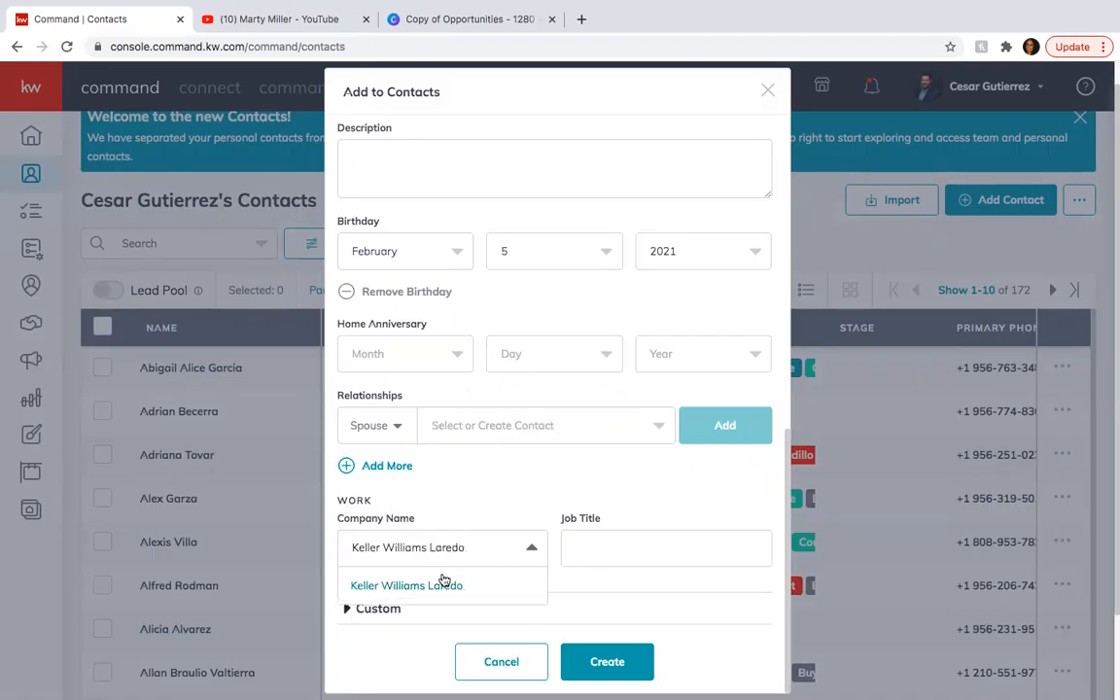
{"action": "left_click", "coordinate": [442, 585]}
Enter Realtor as the contact's job title and try to create the contact.
{"action": "left_click", "coordinate": [610, 552]}
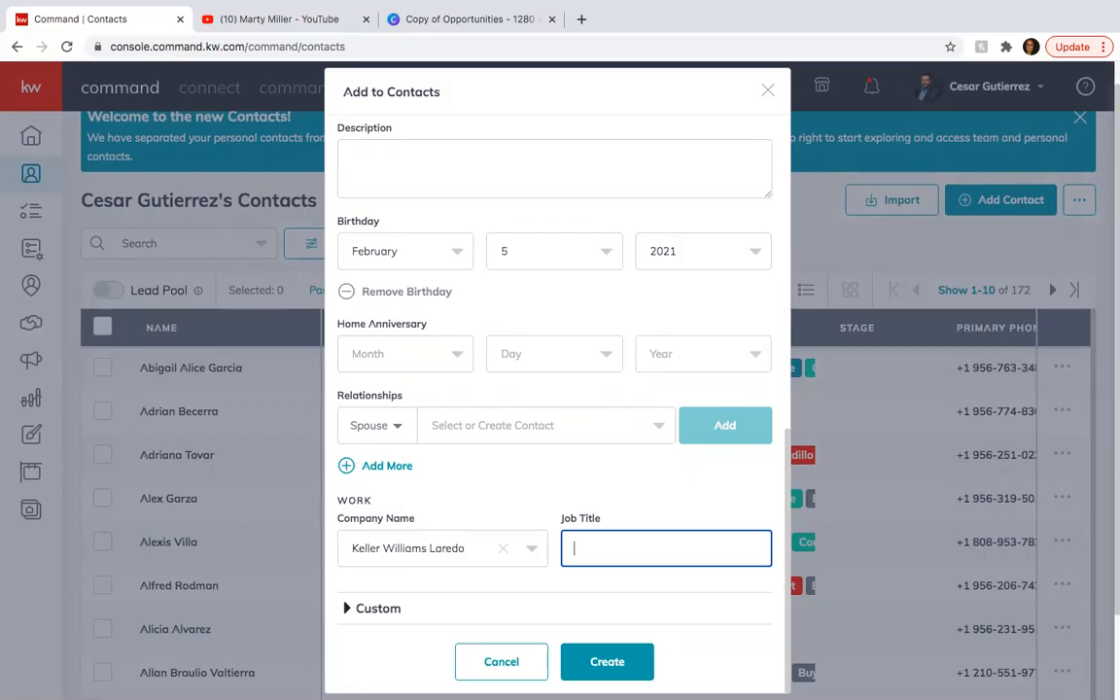
{"action": "type", "text": "Real"}
{"action": "type", "text": "roe"}
{"action": "key", "text": "BackSpace"}
{"action": "key", "text": "BackSpace"}
{"action": "key", "text": "BackSpace"}
{"action": "type", "text": "tor"}
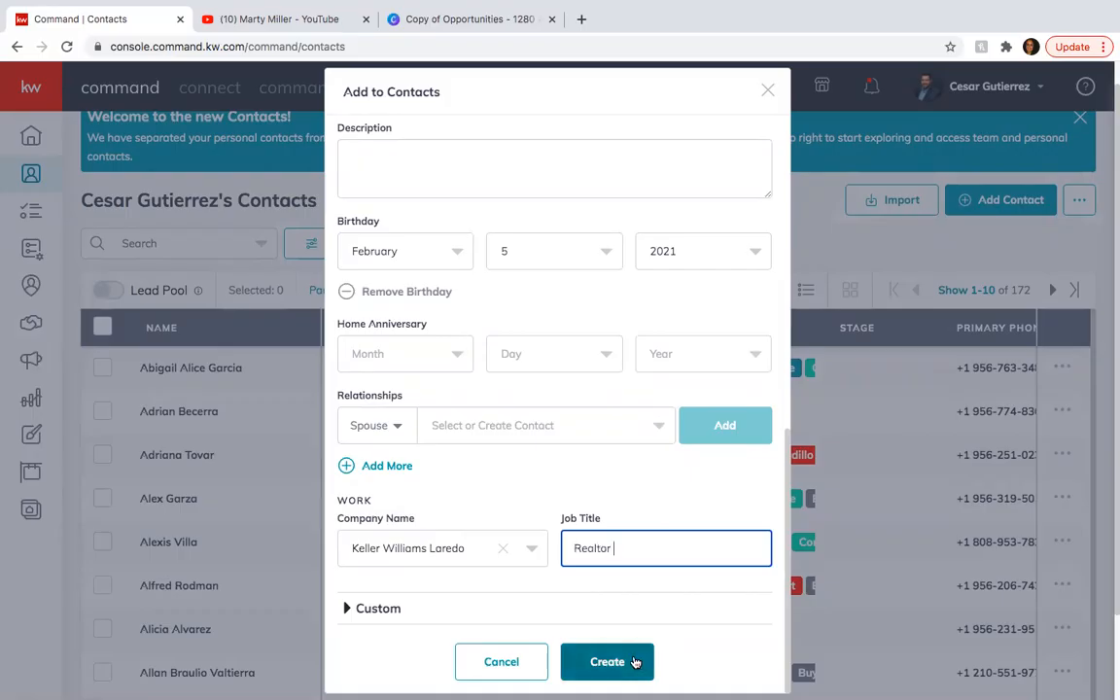
{"action": "left_click", "coordinate": [634, 663]}
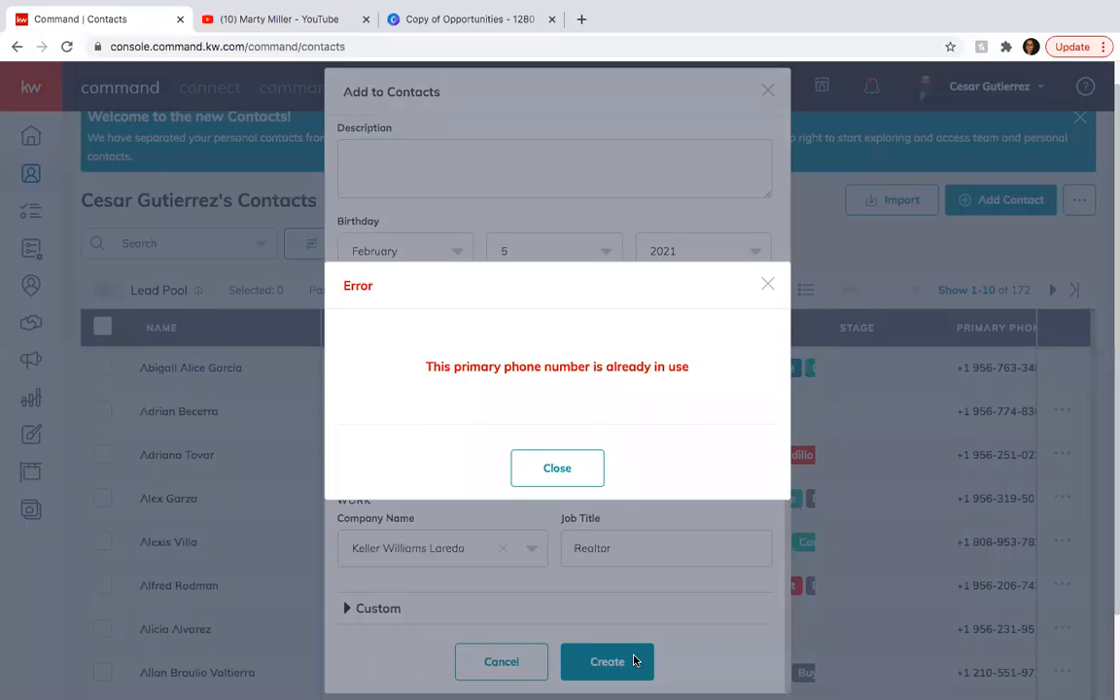
{"action": "left_click", "coordinate": [590, 467]}
Clear the primary phone number from the new contact's form.
{"action": "scroll", "coordinate": [585, 468], "scroll_direction": "up", "scroll_amount": 10}
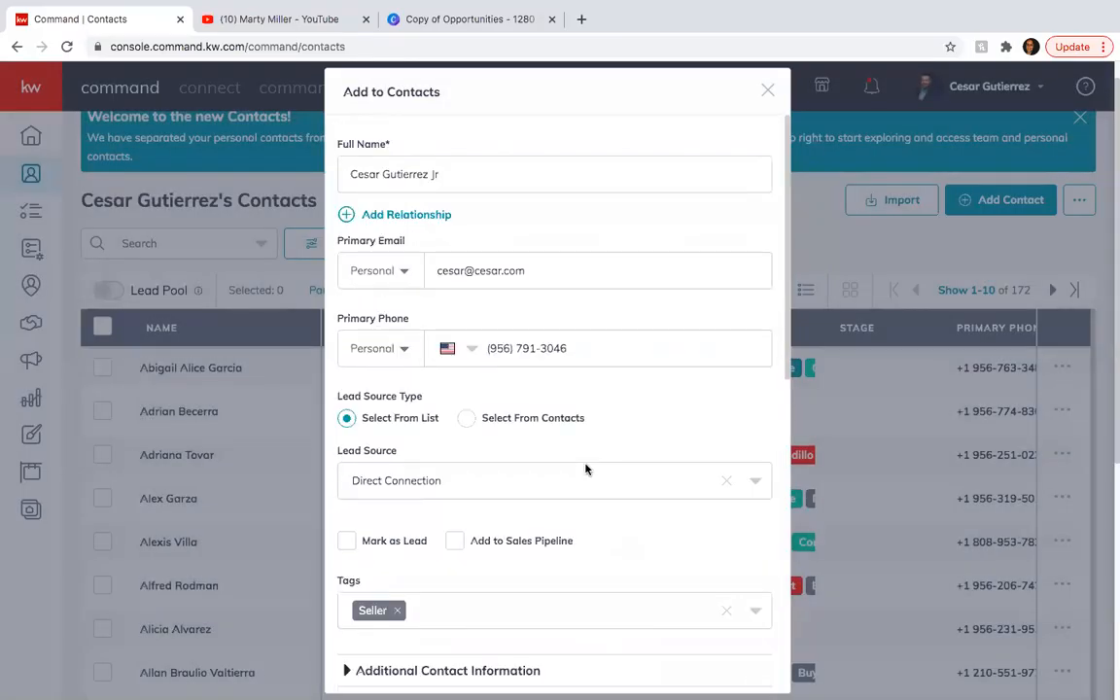
{"action": "triple_click", "coordinate": [578, 341]}
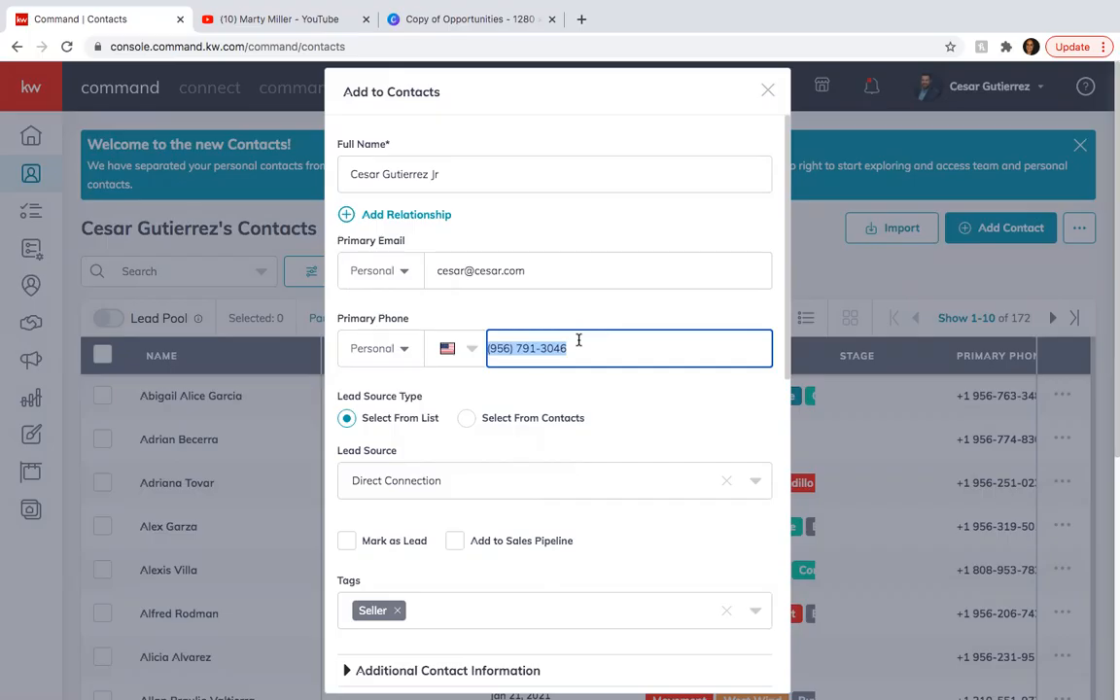
{"action": "key", "text": "BackSpace"}
{"action": "left_click", "coordinate": [629, 315]}
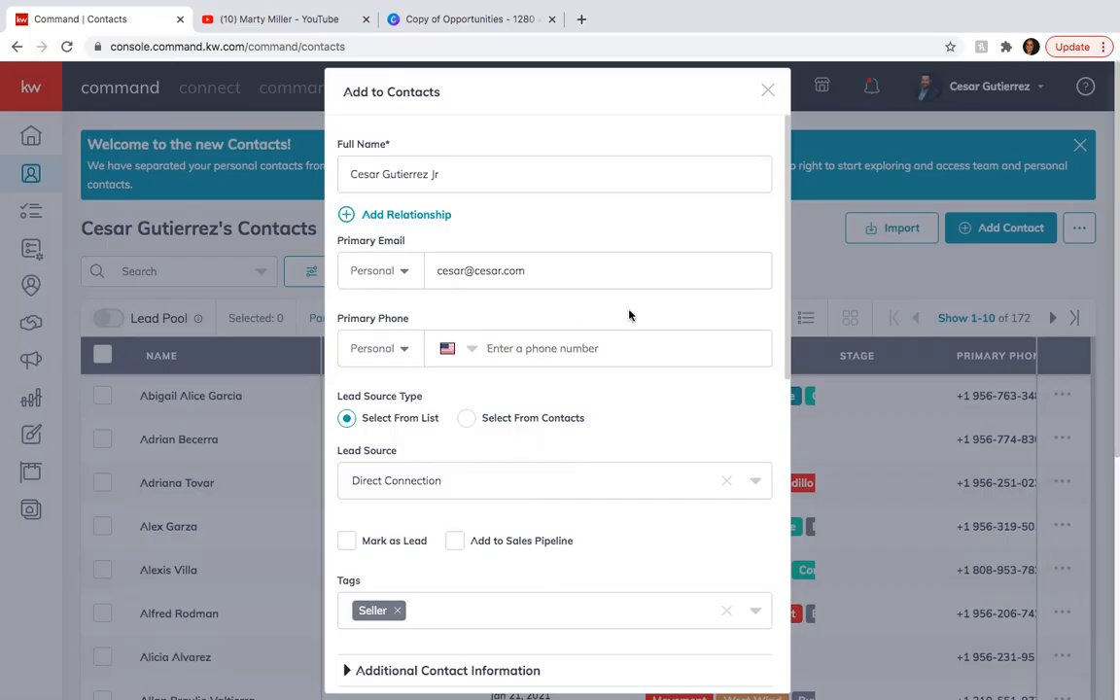
{"action": "scroll", "coordinate": [629, 315], "scroll_direction": "down", "scroll_amount": 3}
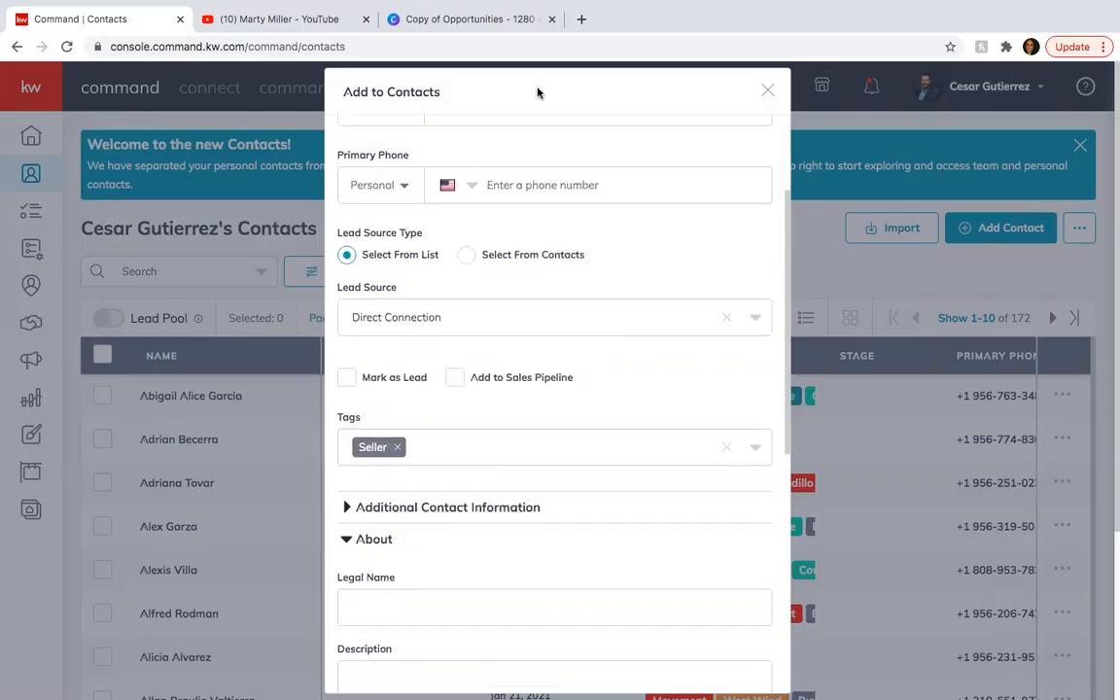
Create the new contact from the completed form without a primary phone number.
{"action": "scroll", "coordinate": [500, 312], "scroll_direction": "down", "scroll_amount": 10}
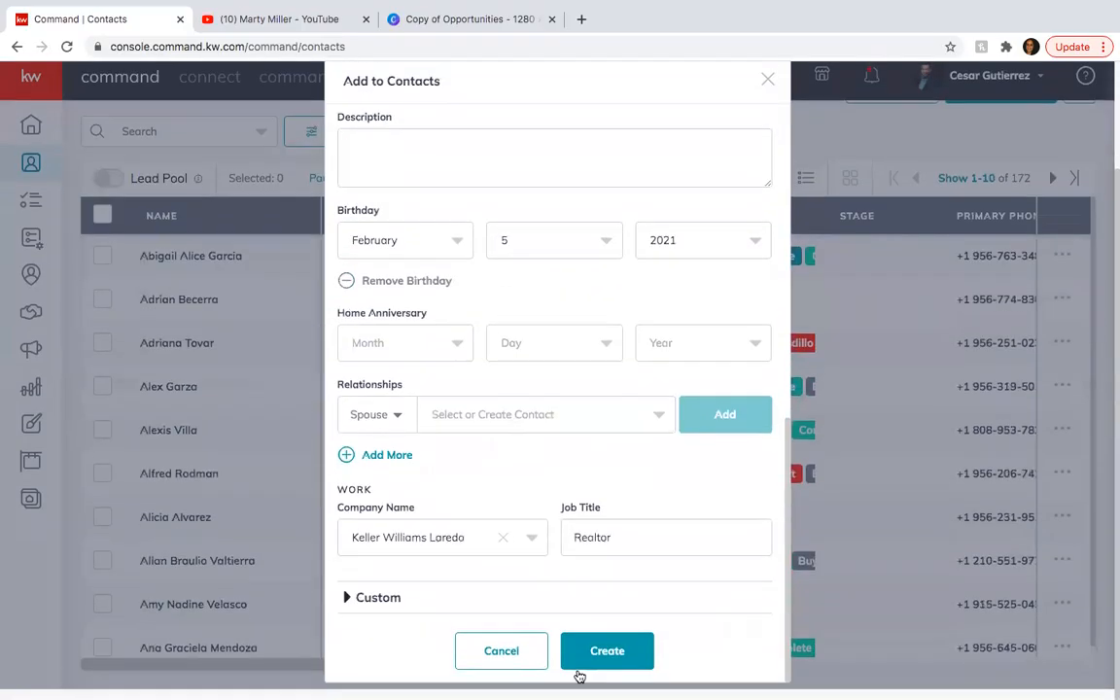
{"action": "left_click", "coordinate": [614, 671]}
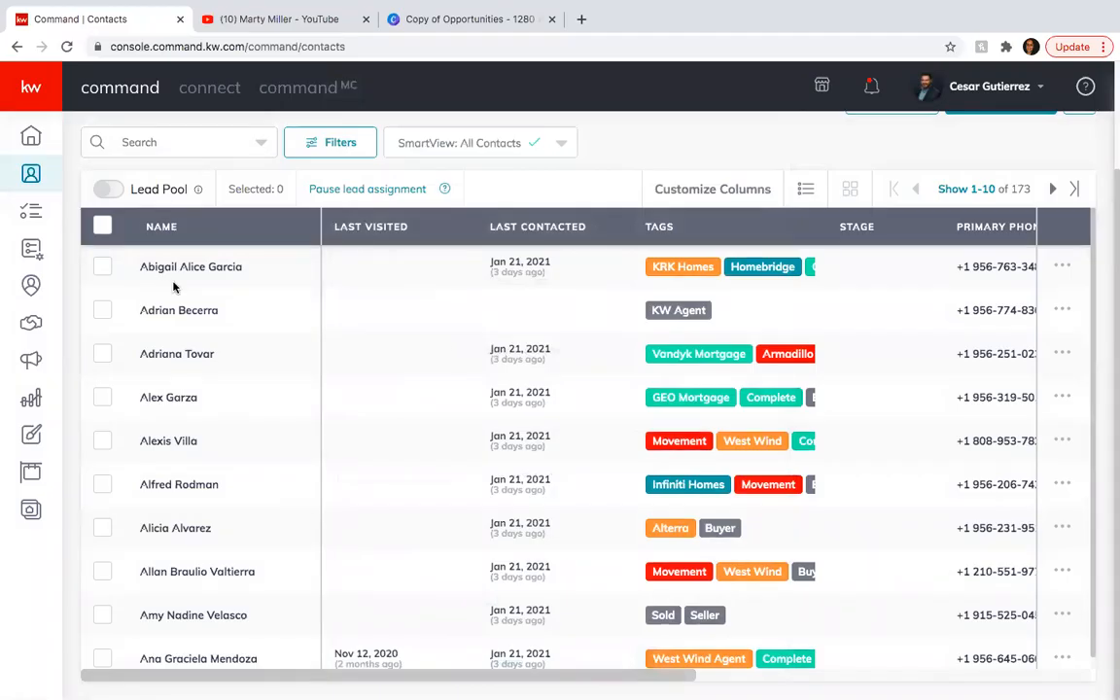
{"action": "scroll", "coordinate": [174, 286], "scroll_direction": "up", "scroll_amount": 2}
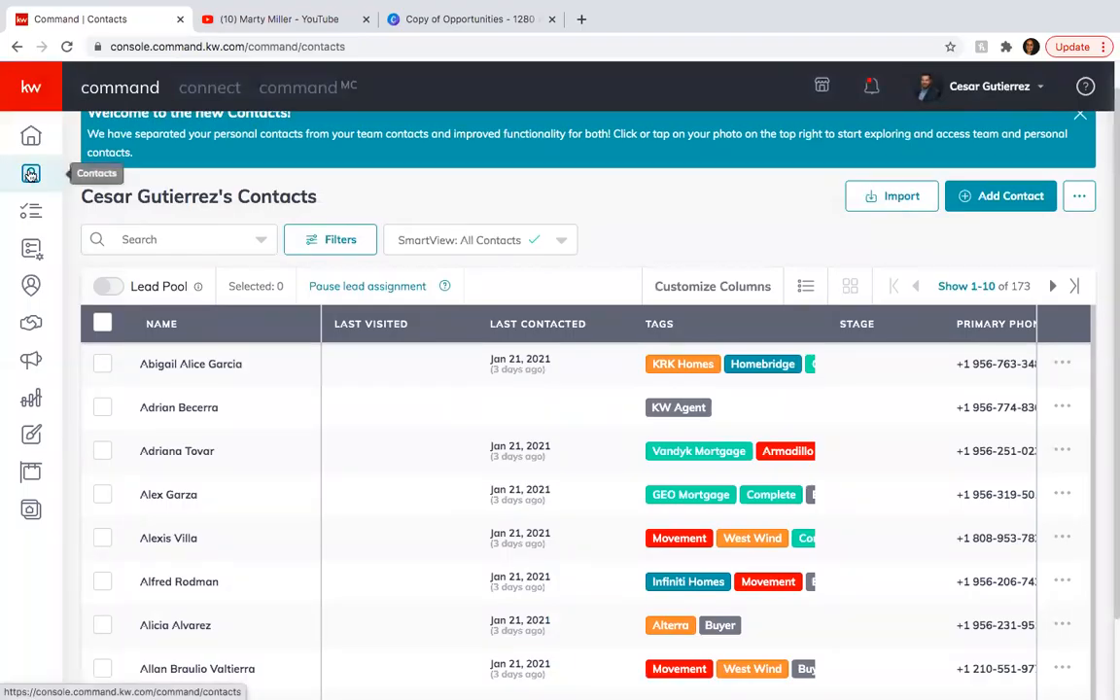
Go to Opportunities and start a new opportunity with Listing as its opportunity type.
{"action": "left_click", "coordinate": [32, 326]}
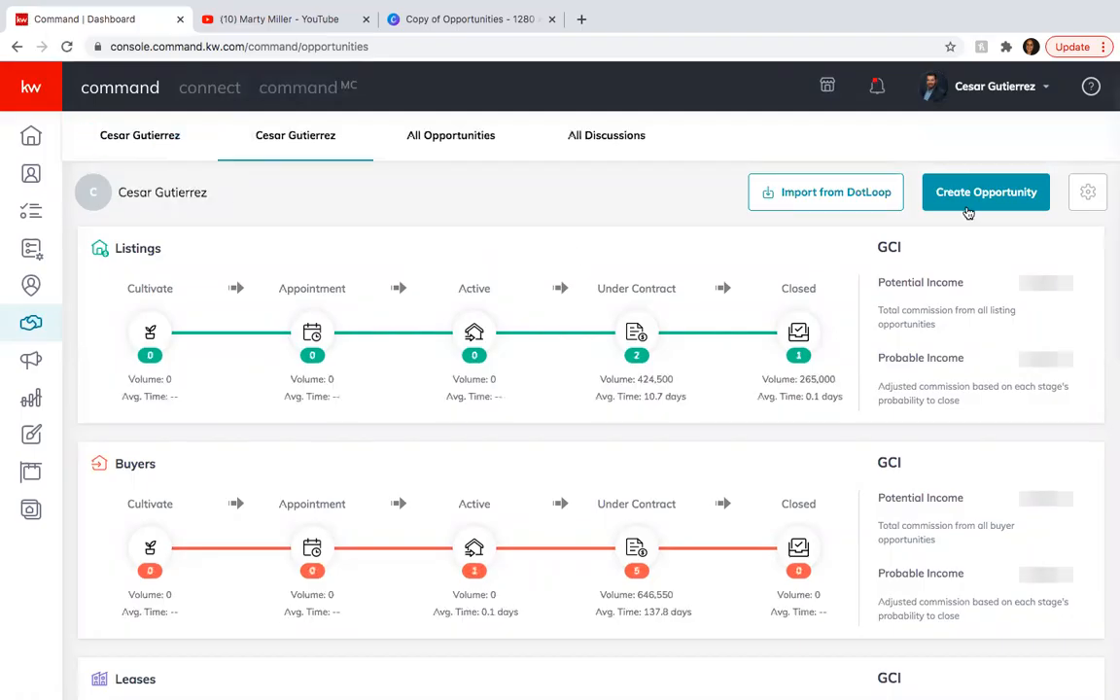
{"action": "left_click", "coordinate": [994, 187]}
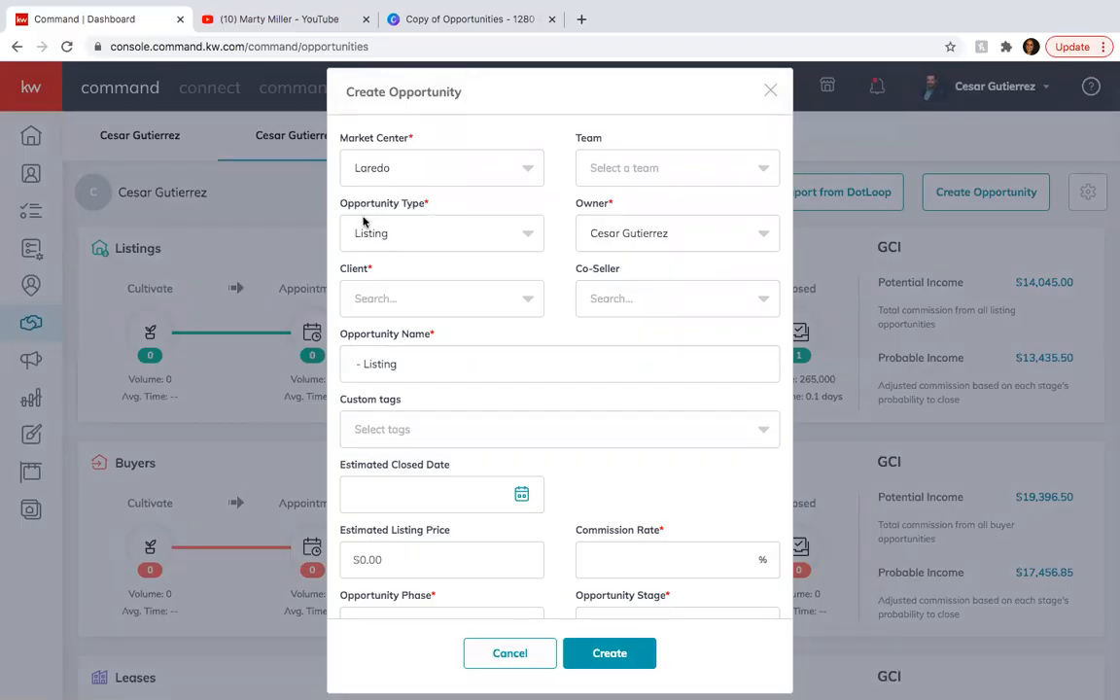
{"action": "left_click", "coordinate": [531, 234]}
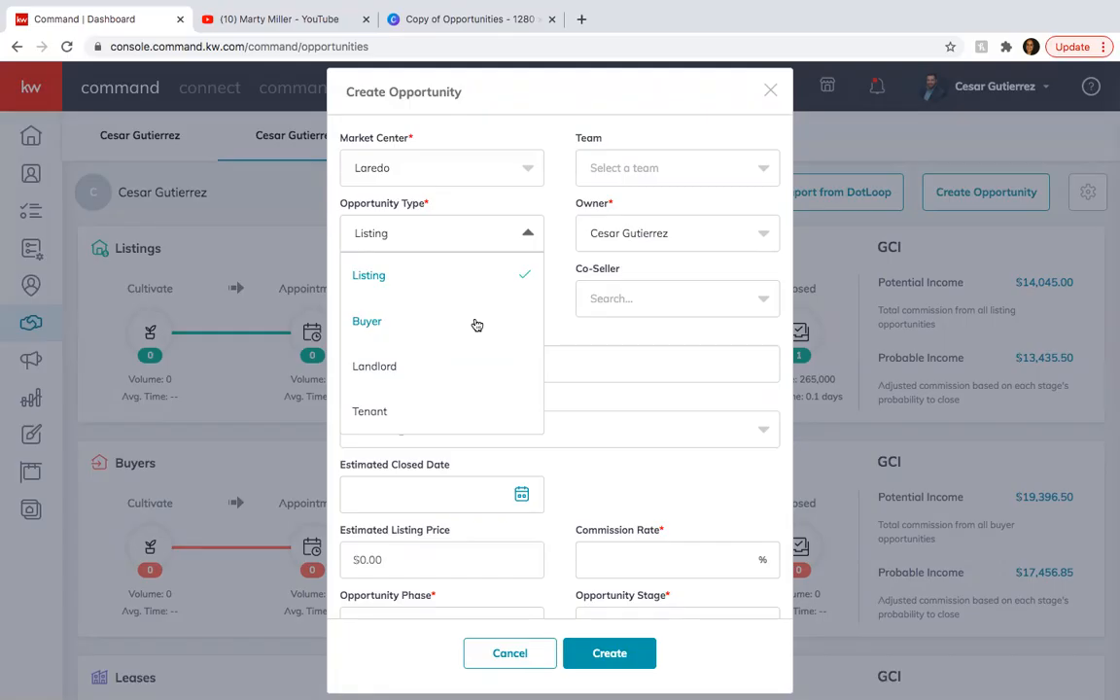
{"action": "left_click", "coordinate": [380, 276]}
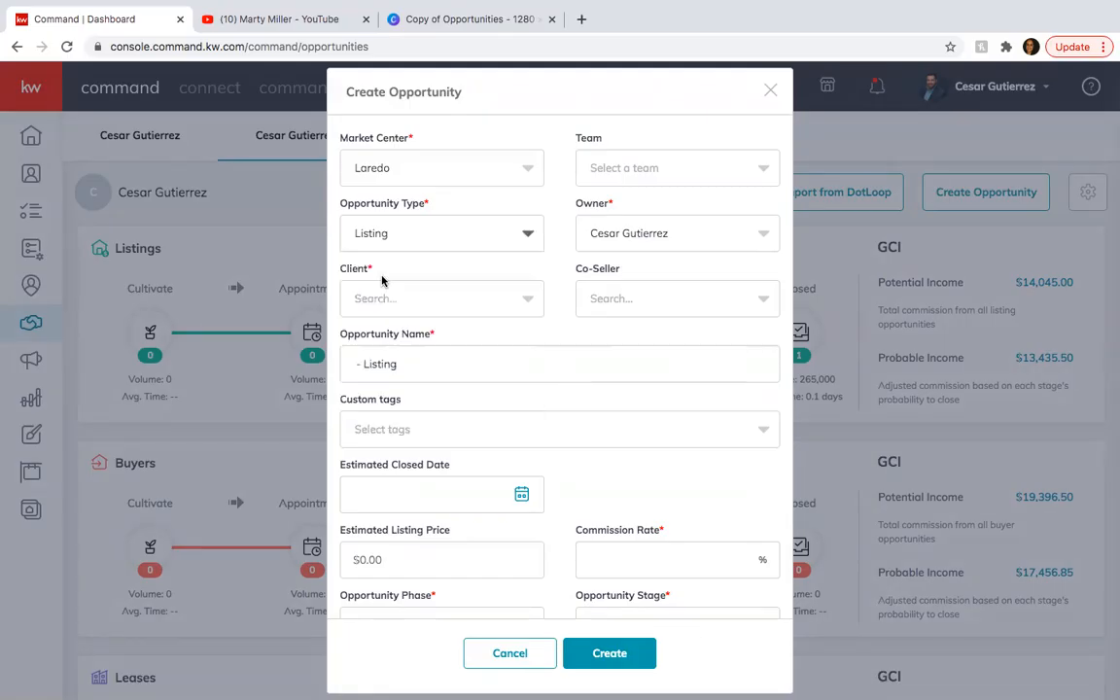
Search for the newly added contact by first name and select it as the opportunity's client.
{"action": "left_click", "coordinate": [432, 298]}
{"action": "type", "text": "Cesar"}
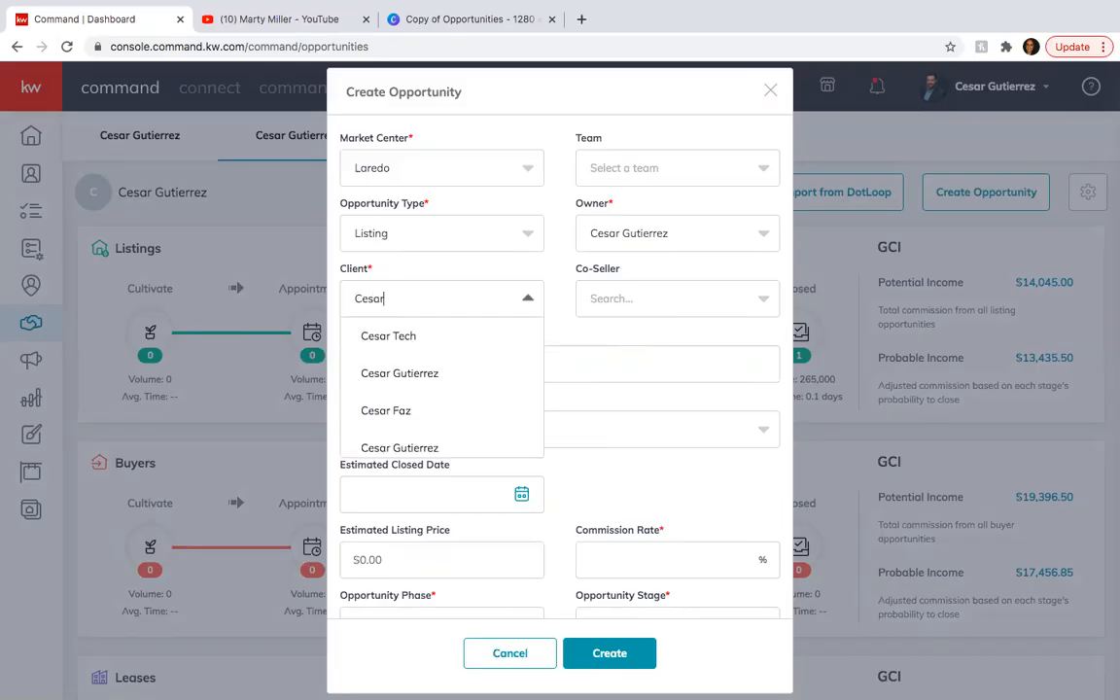
{"action": "left_click", "coordinate": [418, 374]}
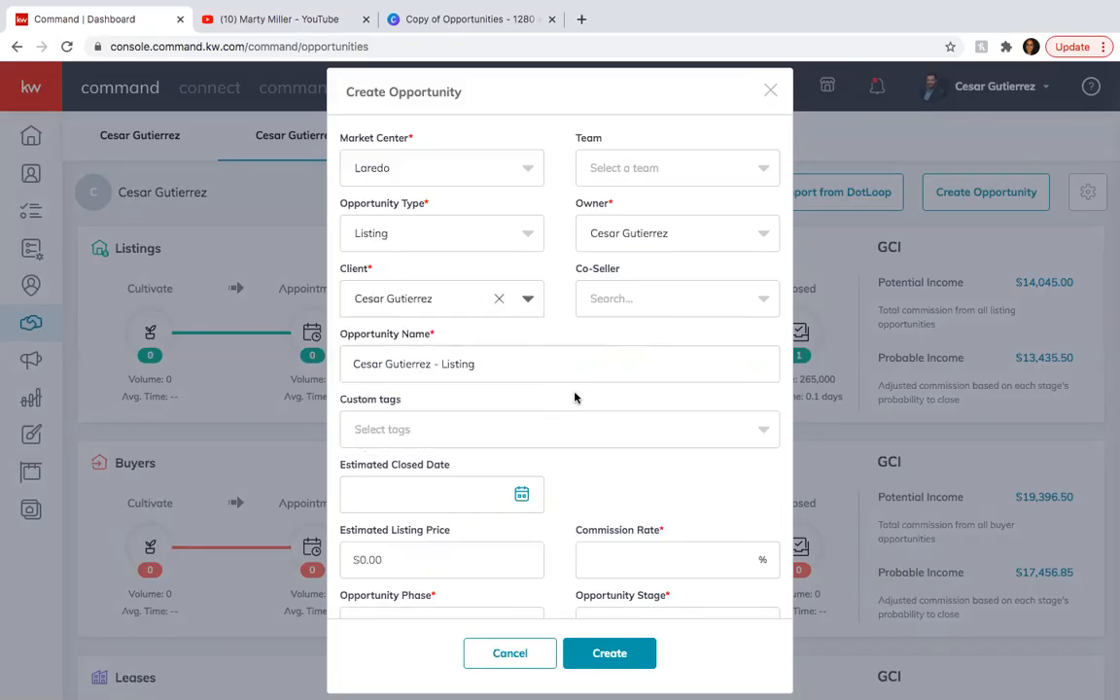
Replace "Listing" in the opportunity name with the property's street address, keeping the client's name in front.
{"action": "scroll", "coordinate": [575, 398], "scroll_direction": "down", "scroll_amount": 1}
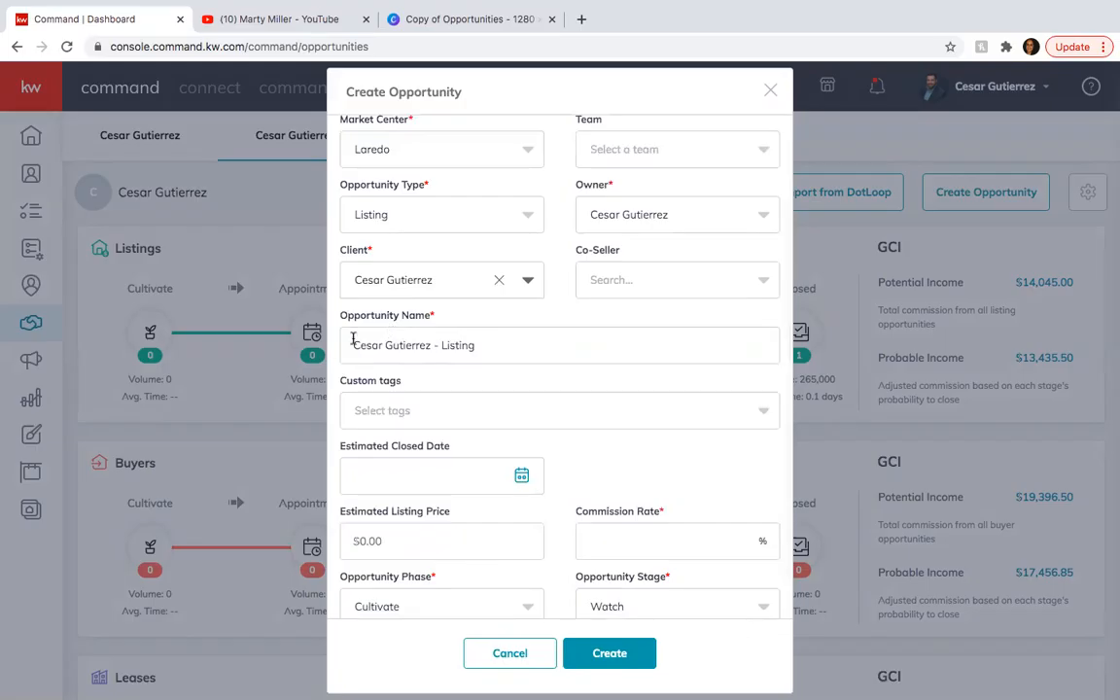
{"action": "left_click", "coordinate": [488, 344]}
{"action": "key", "text": "BackSpace"}
{"action": "key", "text": "BackSpace"}
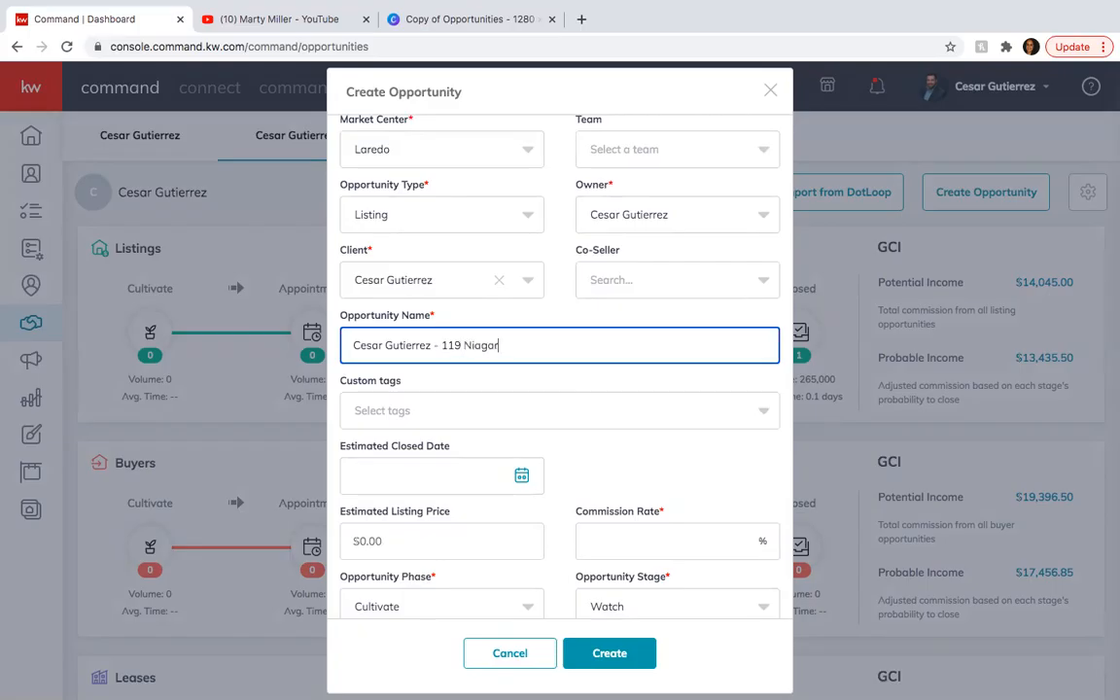
{"action": "left_click", "coordinate": [573, 316]}
Set the commission rate to 3% and the estimated listing price to $200,000.00.
{"action": "scroll", "coordinate": [572, 315], "scroll_direction": "down", "scroll_amount": 1}
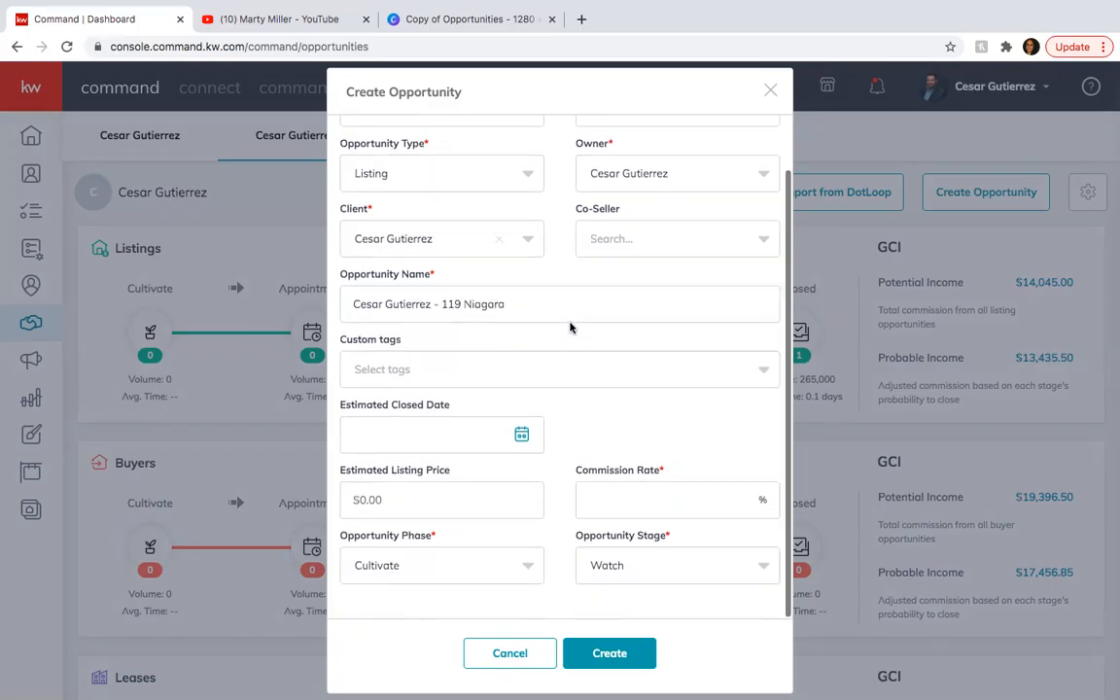
{"action": "left_click", "coordinate": [638, 496]}
{"action": "type", "text": "5"}
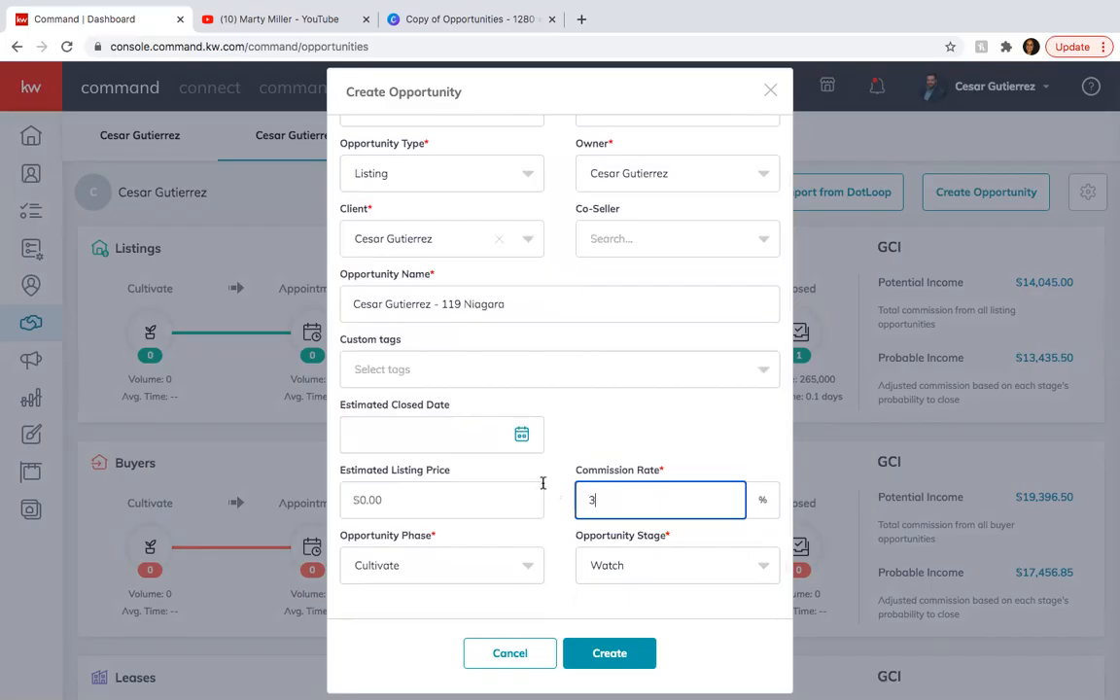
{"action": "left_click", "coordinate": [541, 451]}
{"action": "left_click", "coordinate": [591, 447]}
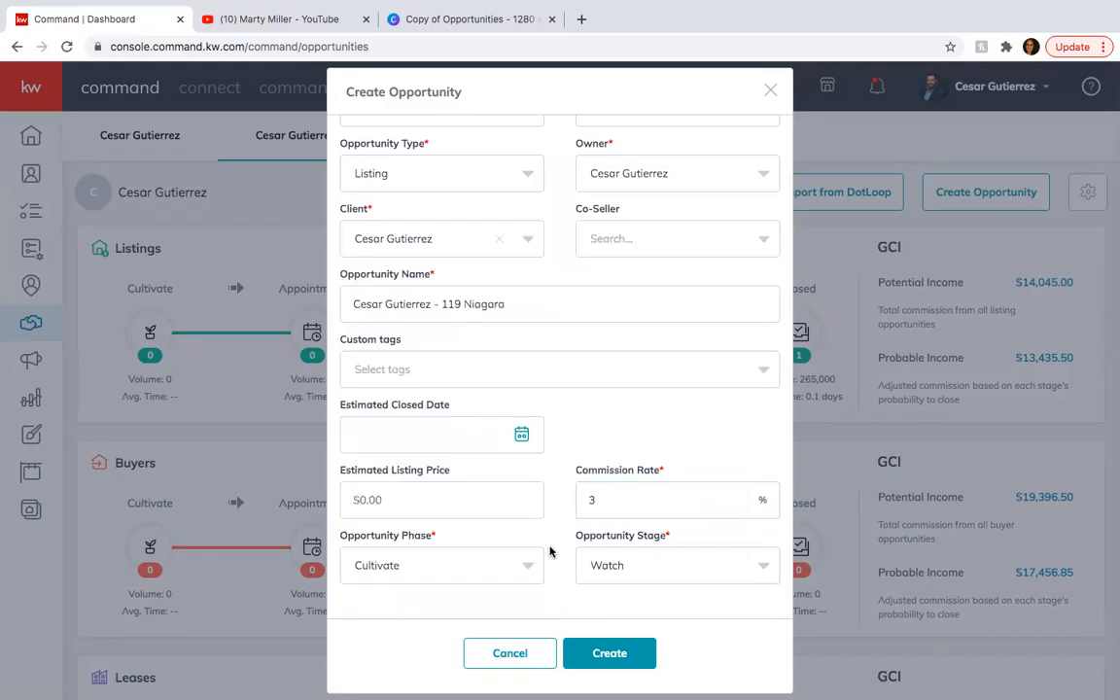
{"action": "scroll", "coordinate": [551, 550], "scroll_direction": "down", "scroll_amount": 1}
{"action": "left_click", "coordinate": [439, 504]}
{"action": "type", "text": "200000"}
{"action": "left_click", "coordinate": [509, 461]}
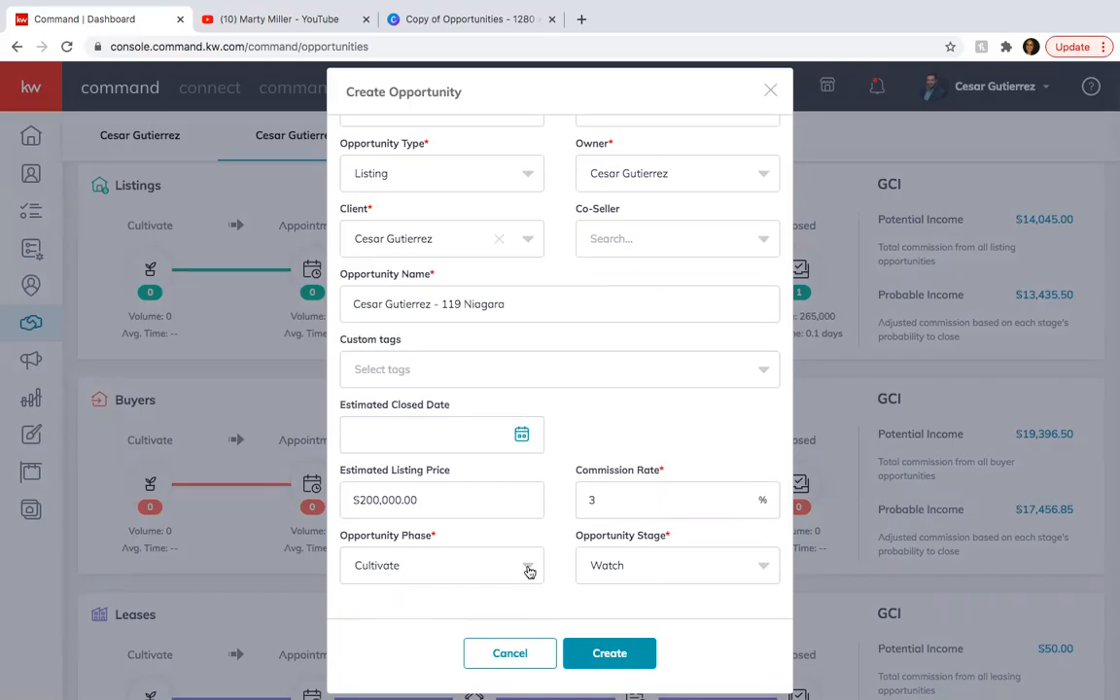
Examine the available opportunity stages and phases without changing the selections.
{"action": "left_click", "coordinate": [760, 565]}
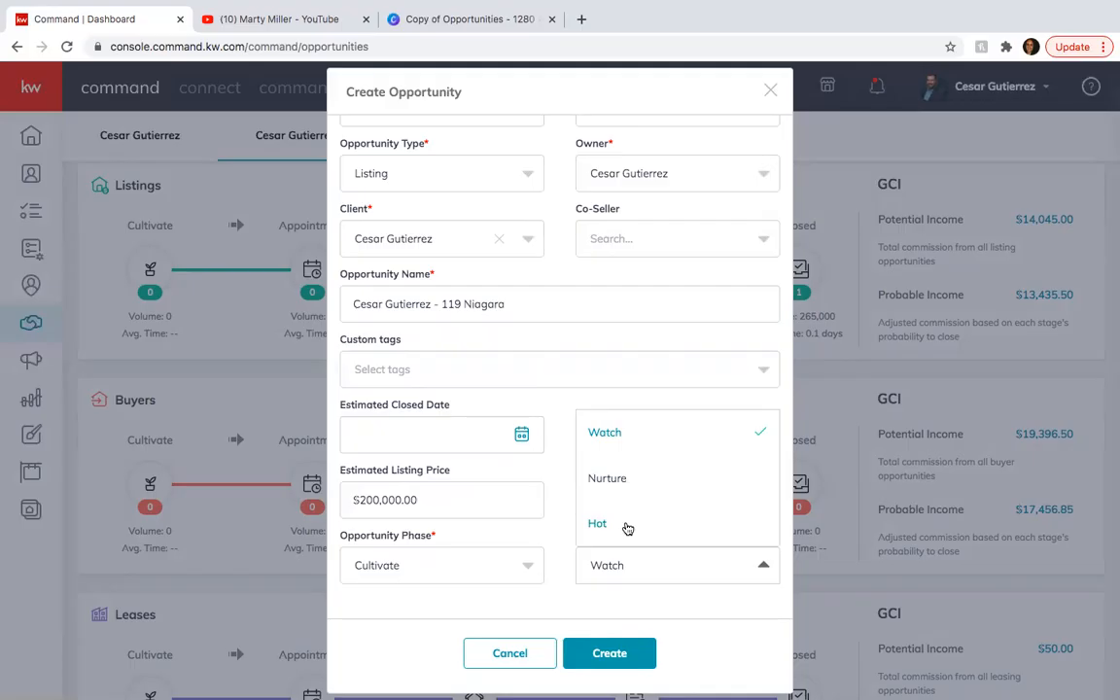
{"action": "left_click", "coordinate": [544, 477]}
{"action": "left_click", "coordinate": [528, 565]}
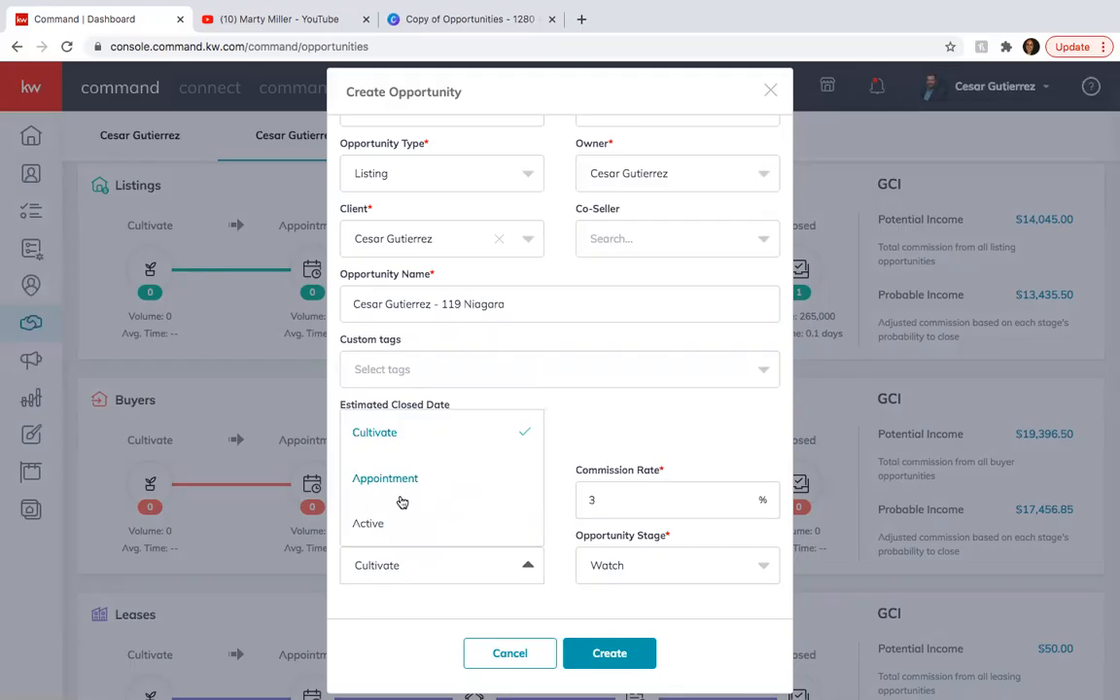
{"action": "scroll", "coordinate": [400, 476], "scroll_direction": "down", "scroll_amount": 1}
{"action": "left_click", "coordinate": [572, 436]}
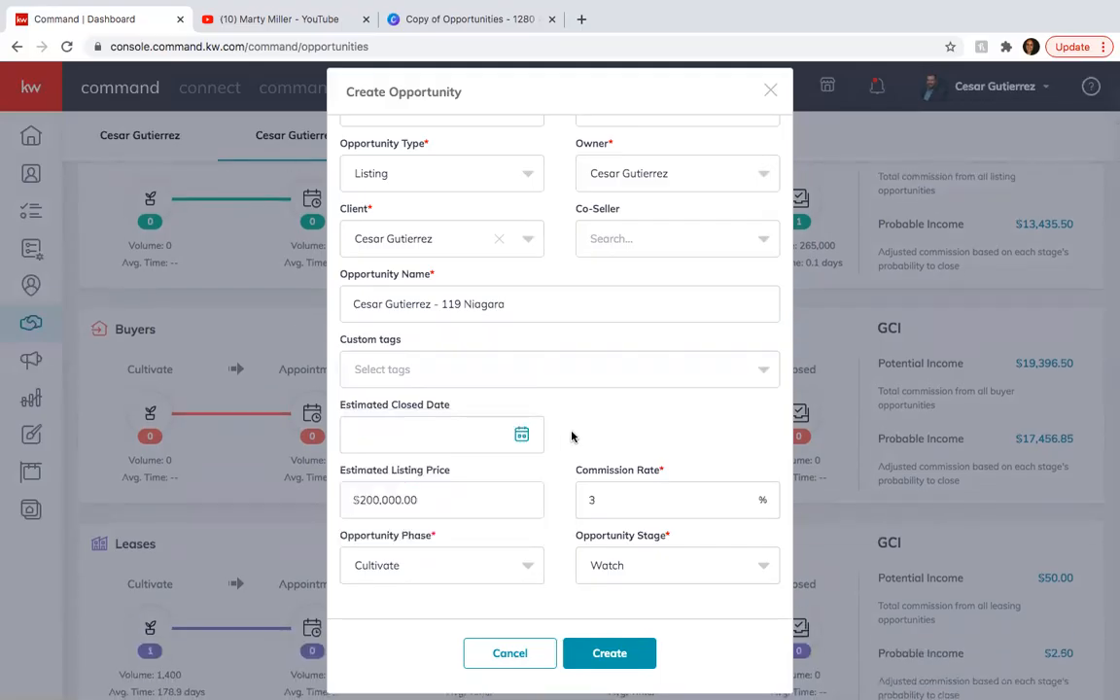
{"action": "scroll", "coordinate": [302, 373], "scroll_direction": "up", "scroll_amount": 1}
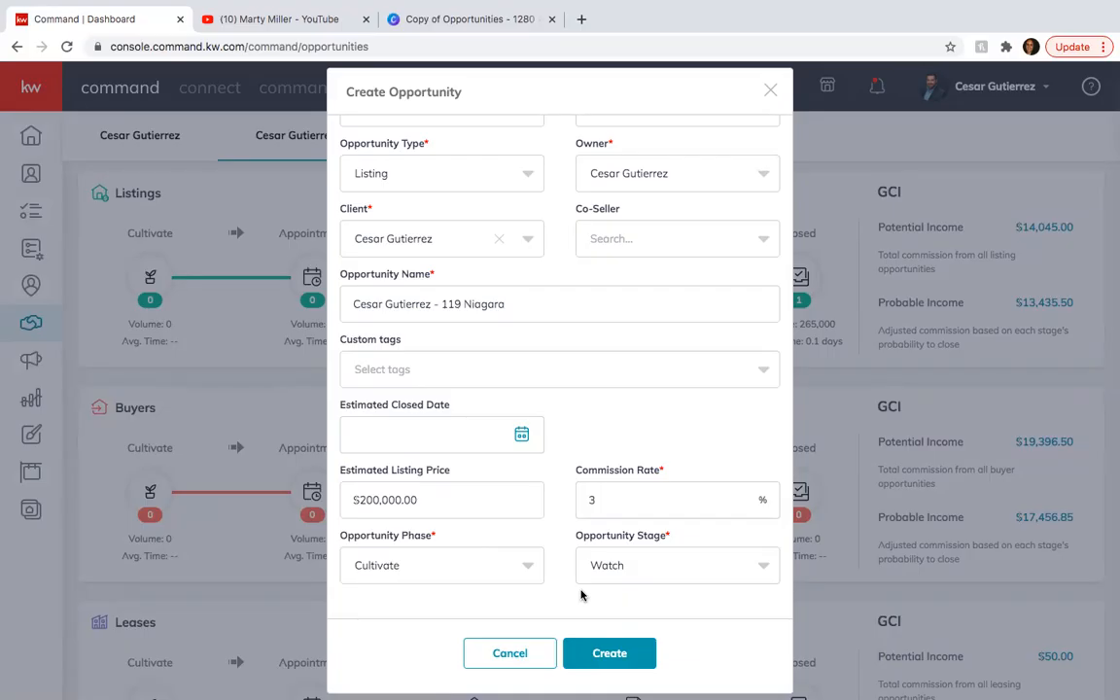
Create the listing opportunity and open the Cultivate phase board of the Listings pipeline.
{"action": "left_click", "coordinate": [610, 654]}
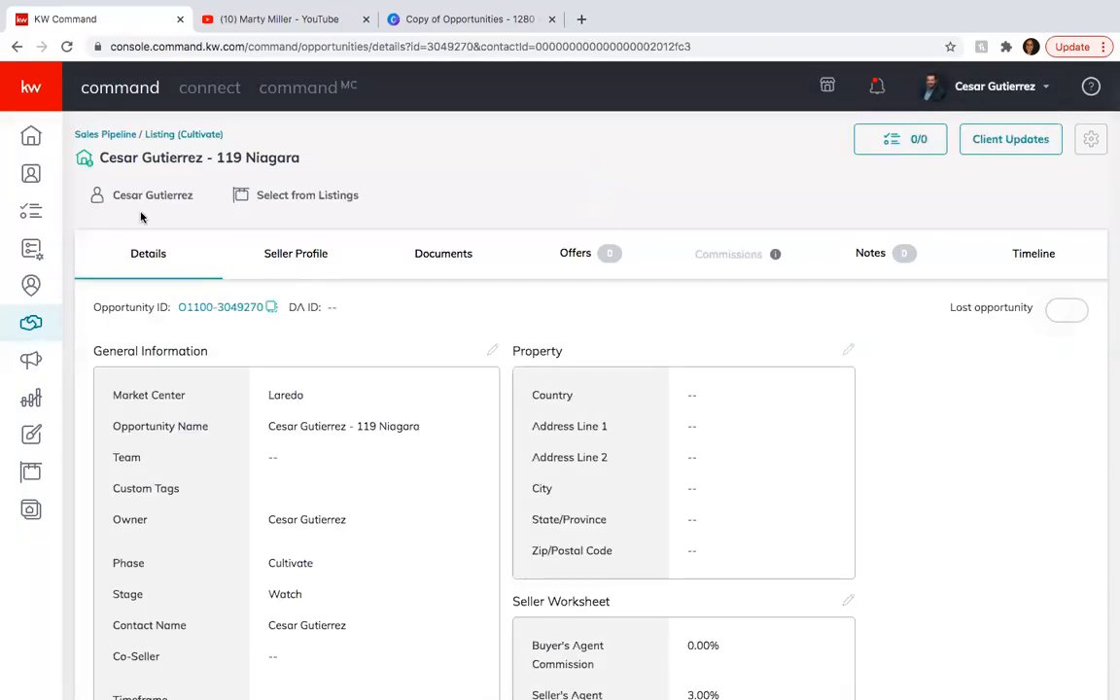
{"action": "left_click", "coordinate": [32, 323]}
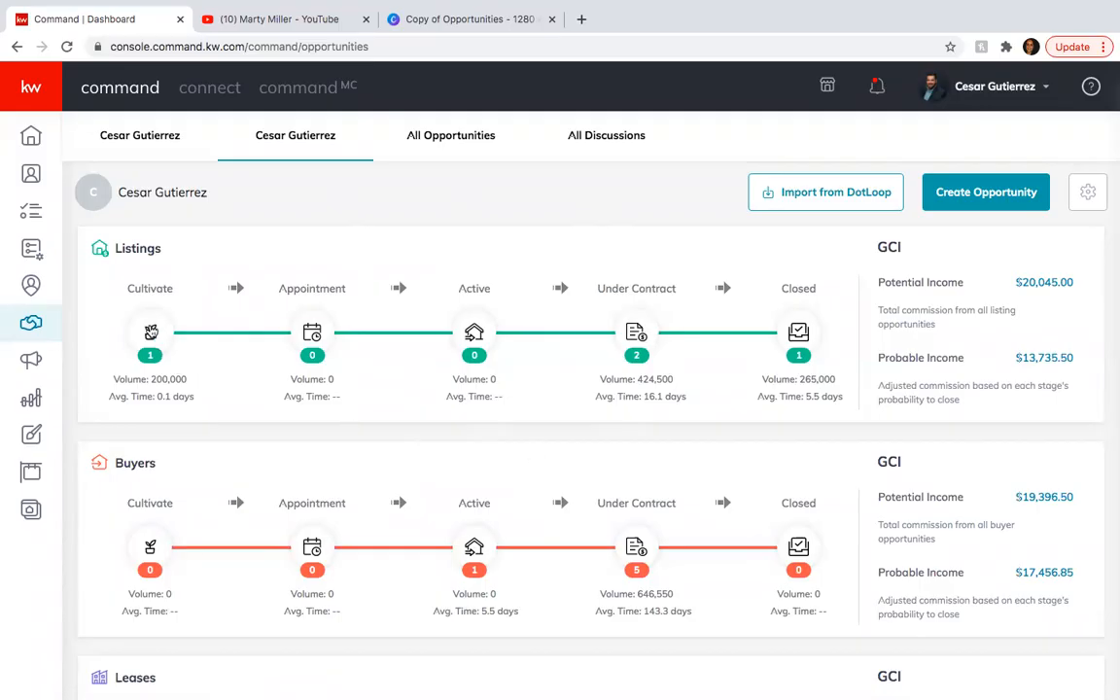
{"action": "left_click", "coordinate": [151, 333]}
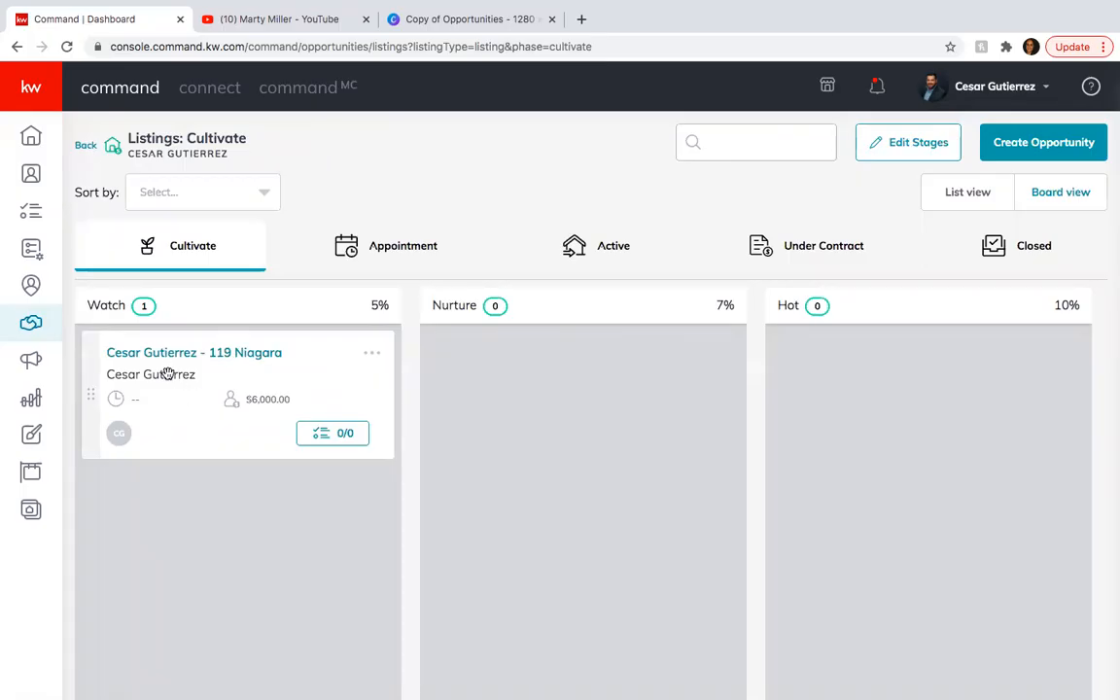
Move the new opportunity to the Appointment phase and check the Appointment, Active and Under Contract boards.
{"action": "left_click_drag", "start_coordinate": [167, 374], "coordinate": [359, 243]}
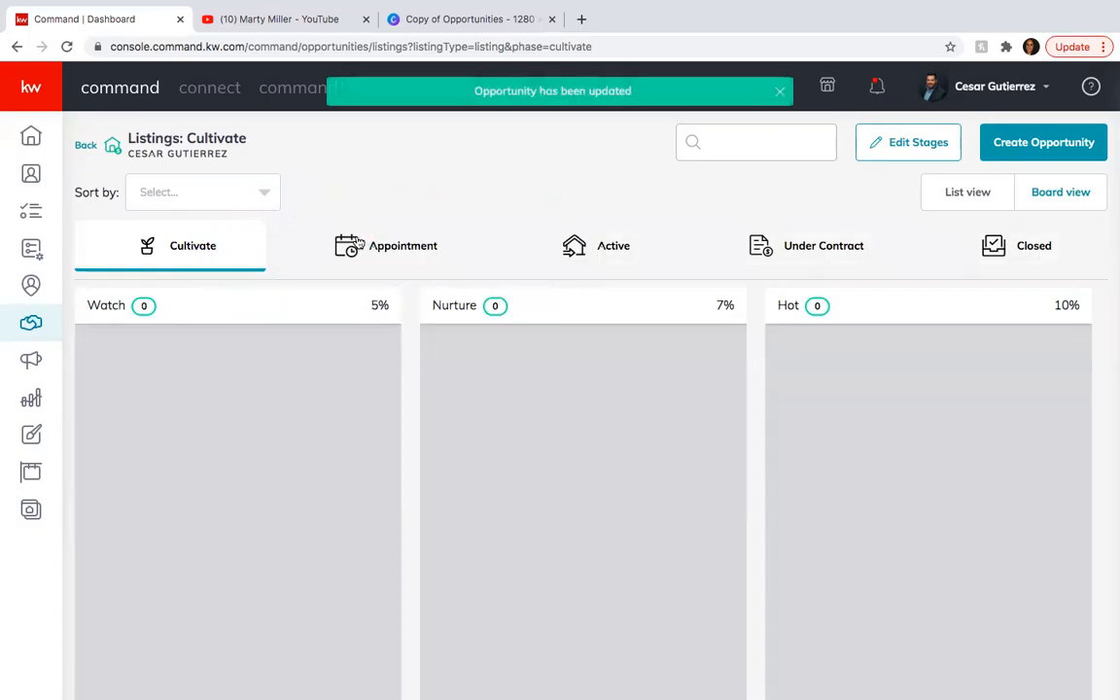
{"action": "left_click", "coordinate": [331, 244]}
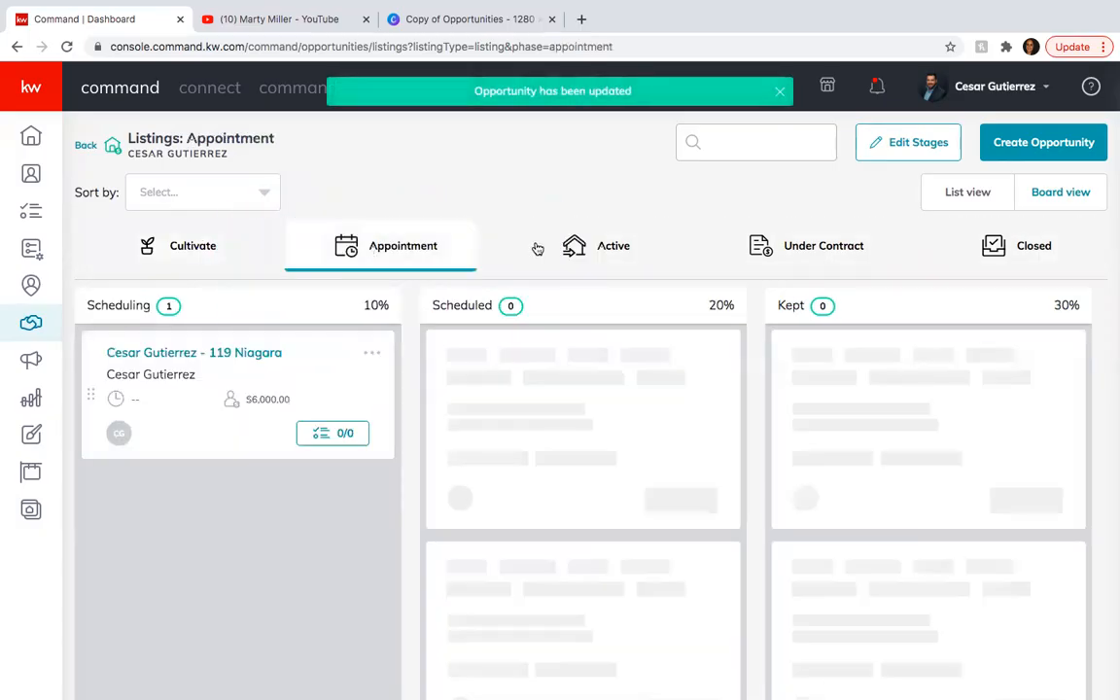
{"action": "left_click", "coordinate": [584, 246]}
{"action": "left_click", "coordinate": [790, 237]}
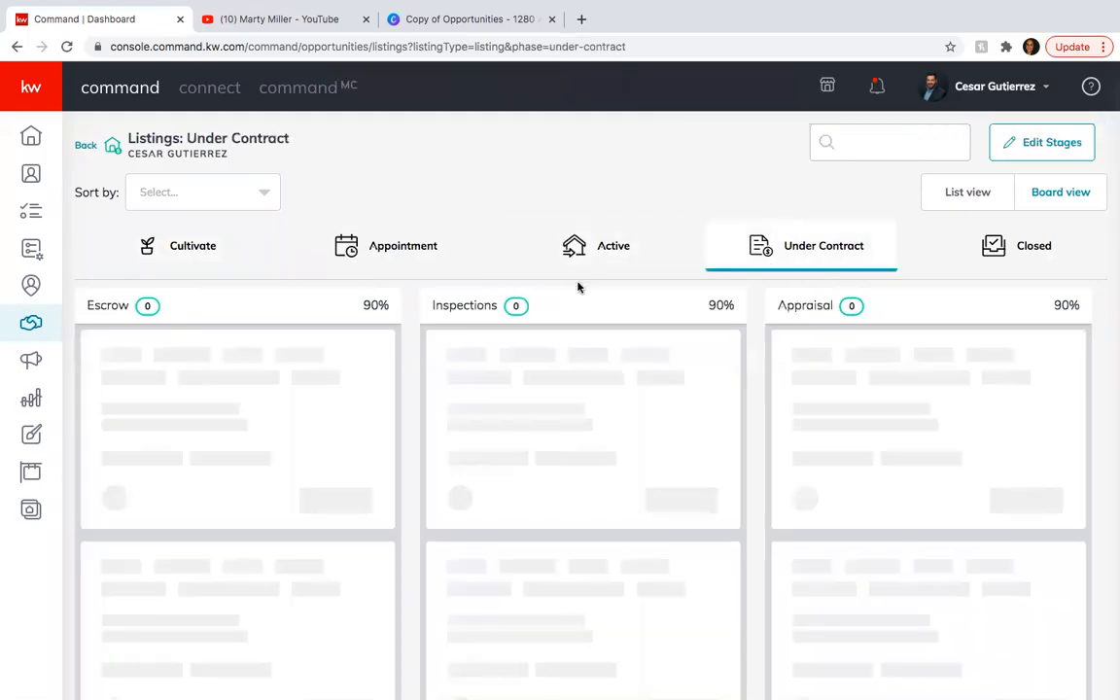
{"action": "left_click", "coordinate": [574, 245]}
{"action": "left_click", "coordinate": [388, 248]}
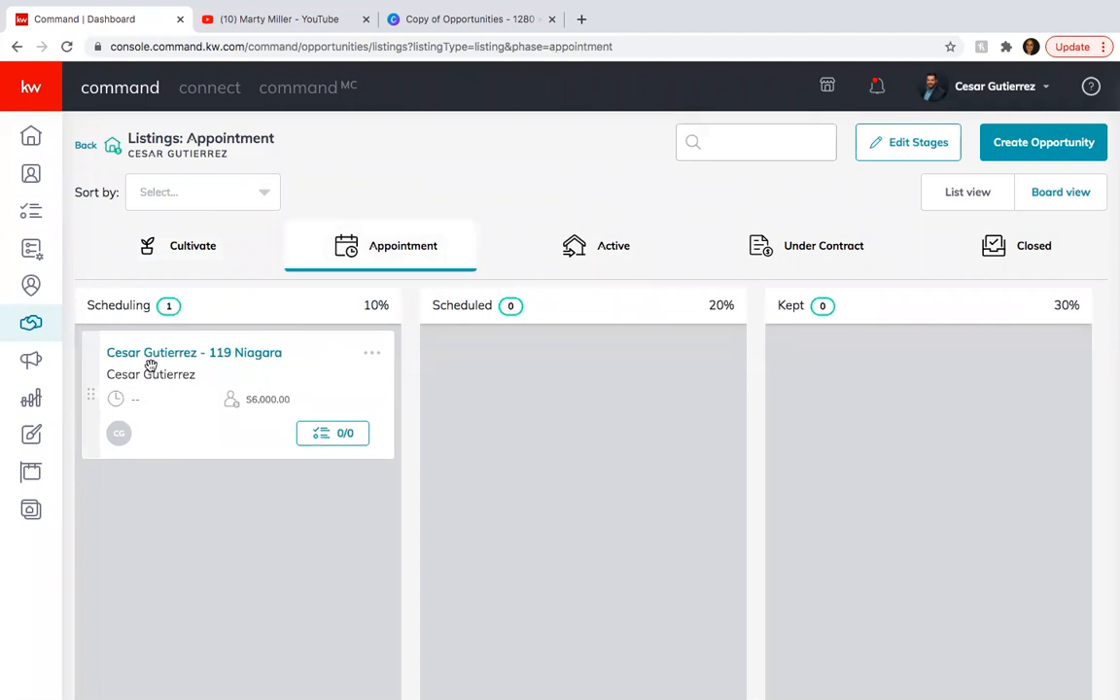
Advance the new opportunity through the Active phase's Showing stage to the Under Contract phase.
{"action": "left_click_drag", "start_coordinate": [150, 365], "coordinate": [569, 245]}
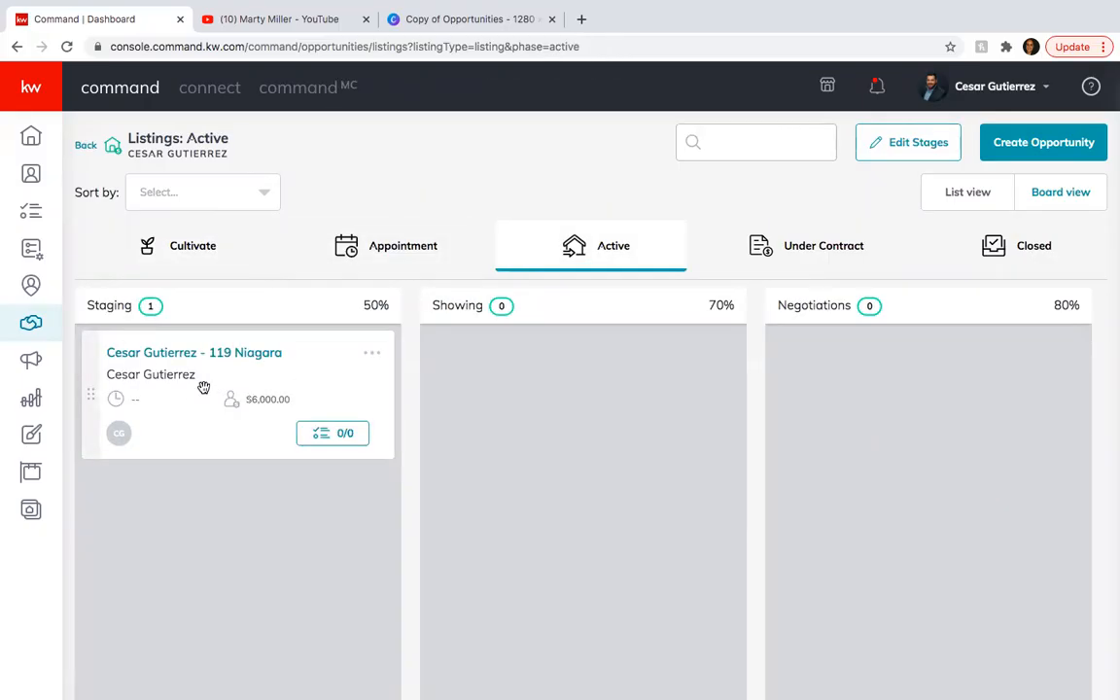
{"action": "left_click_drag", "start_coordinate": [192, 390], "coordinate": [551, 391]}
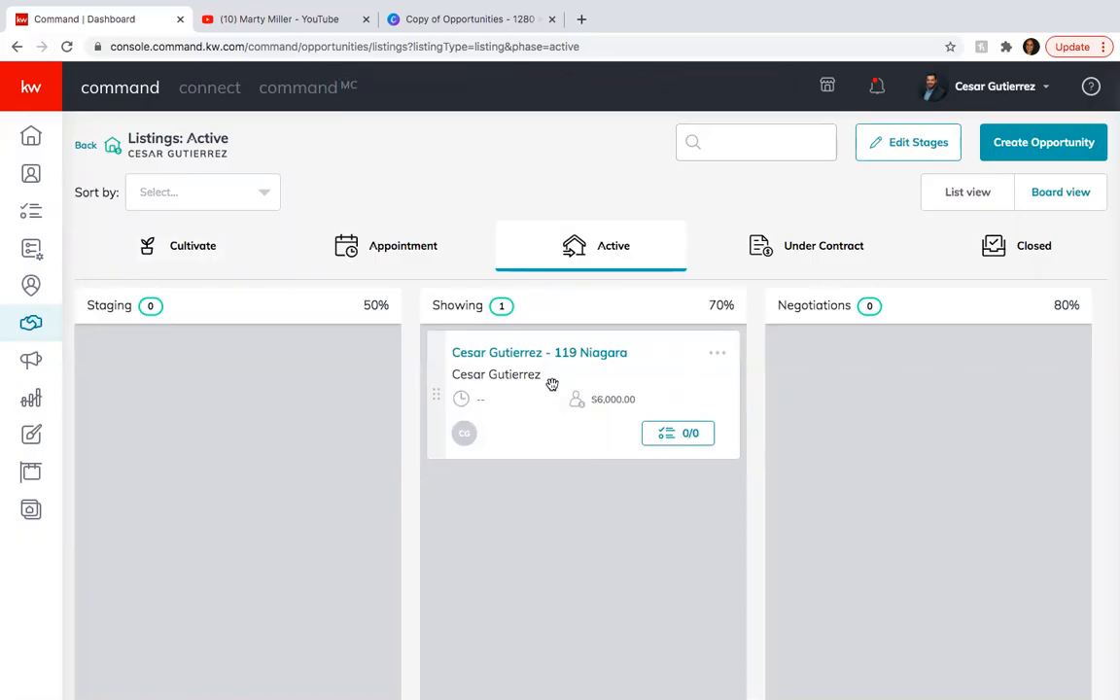
{"action": "left_click_drag", "start_coordinate": [537, 379], "coordinate": [786, 248]}
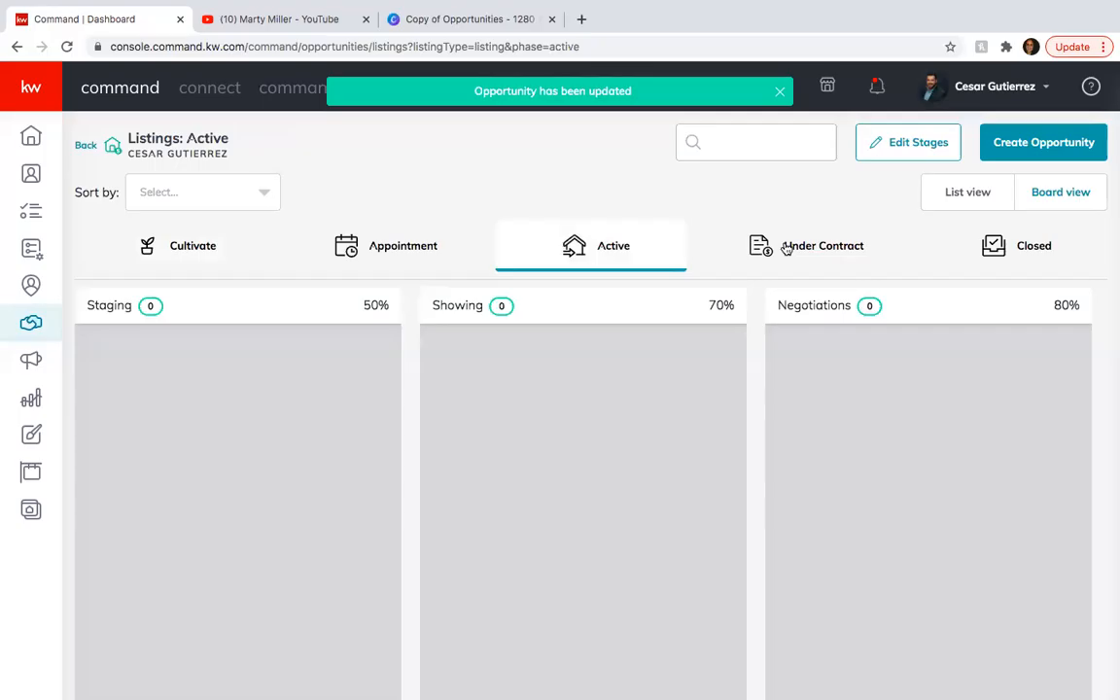
{"action": "left_click", "coordinate": [786, 249]}
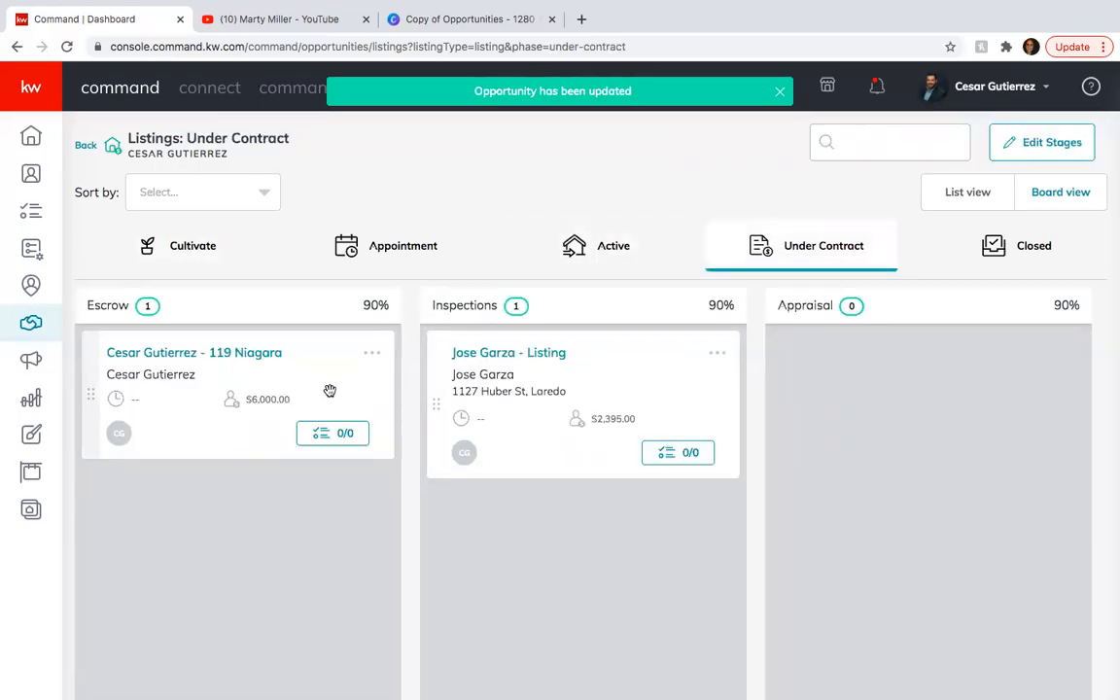
Within Under Contract, move the existing Inspections listing to Appraisal and the new opportunity from Escrow through Inspections to Appraisal.
{"action": "left_click_drag", "start_coordinate": [502, 379], "coordinate": [846, 386]}
{"action": "left_click_drag", "start_coordinate": [190, 366], "coordinate": [507, 370]}
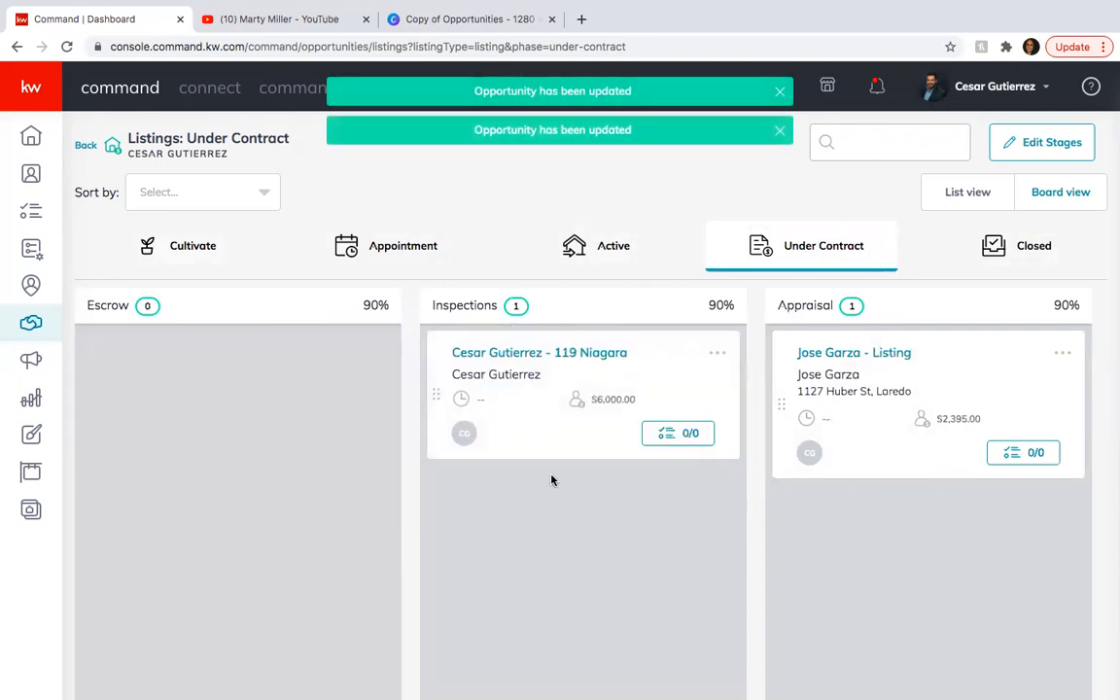
{"action": "scroll", "coordinate": [552, 479], "scroll_direction": "right", "scroll_amount": 5}
{"action": "left_click_drag", "start_coordinate": [138, 365], "coordinate": [423, 442]}
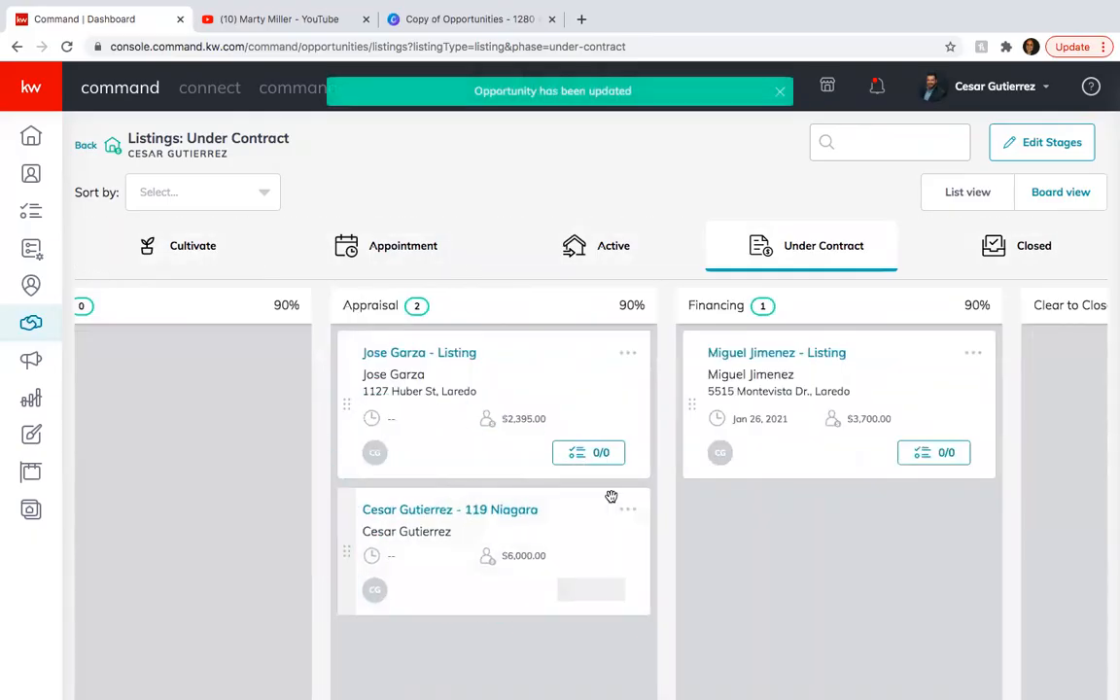
Move the new opportunity to the Financing stage and back to Appraisal.
{"action": "left_click_drag", "start_coordinate": [445, 527], "coordinate": [831, 535]}
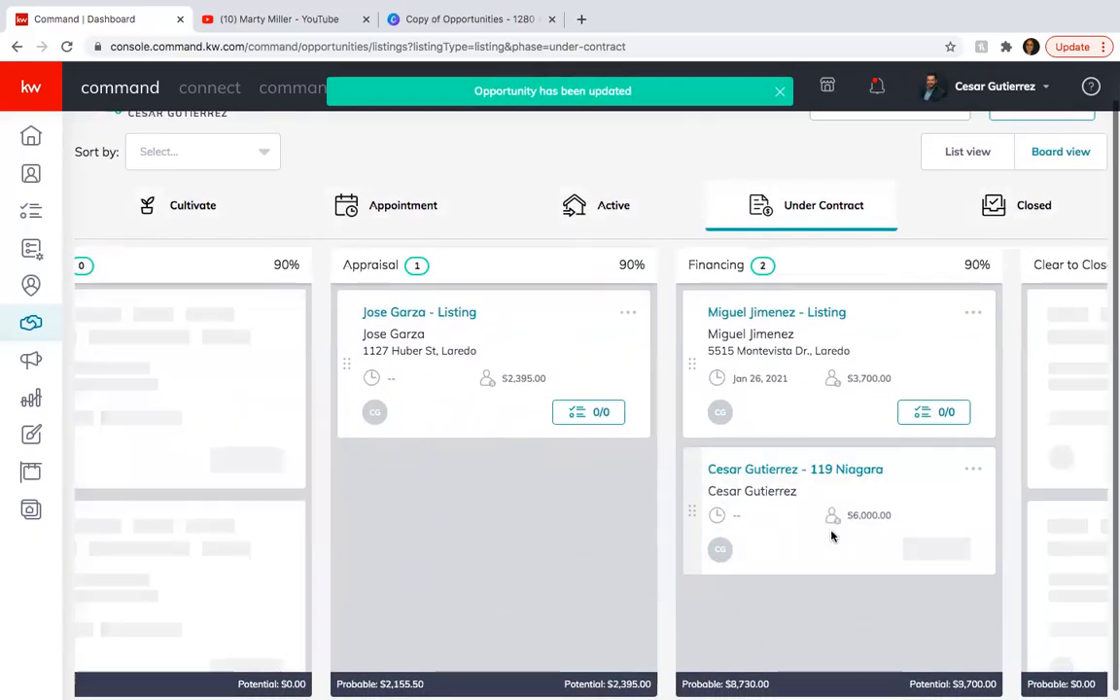
{"action": "left_click_drag", "start_coordinate": [379, 475], "coordinate": [492, 493]}
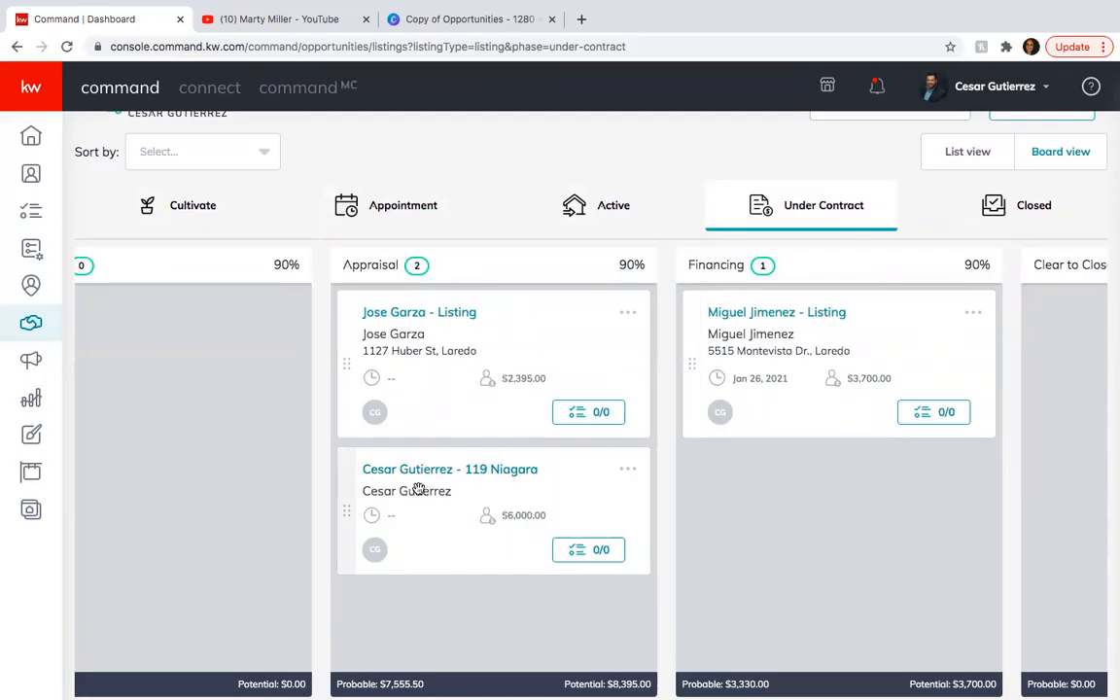
Try to move the new opportunity to Closed, dismiss the closing date confirmation, and move the opportunity back to Inspections.
{"action": "left_click_drag", "start_coordinate": [437, 484], "coordinate": [982, 204]}
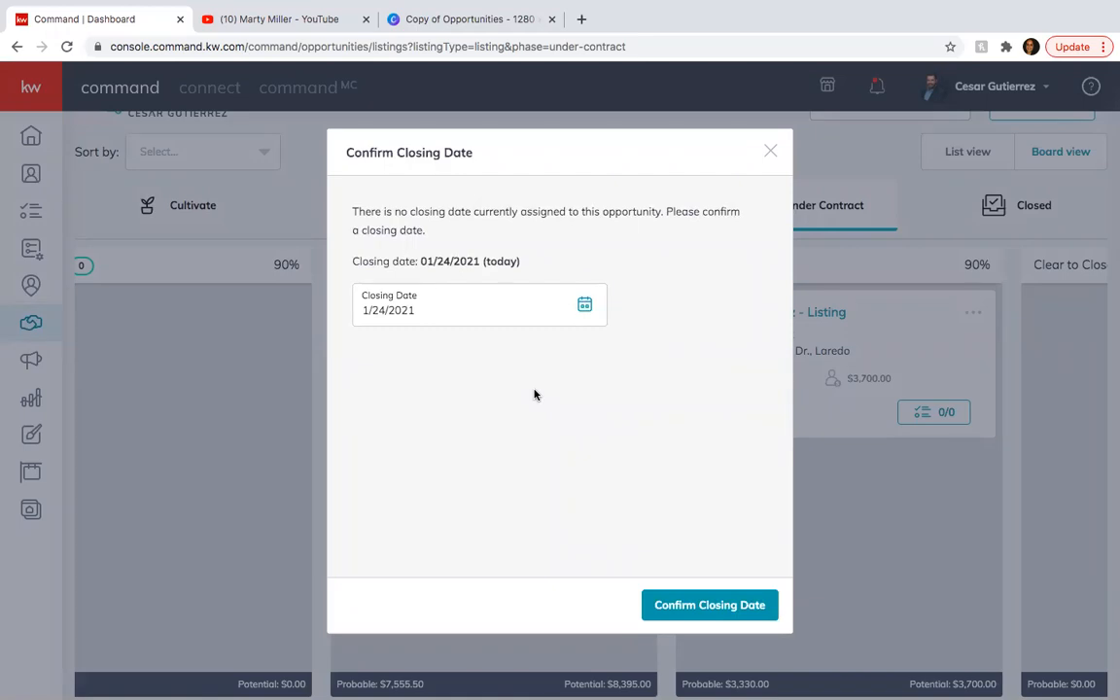
{"action": "left_click", "coordinate": [770, 150]}
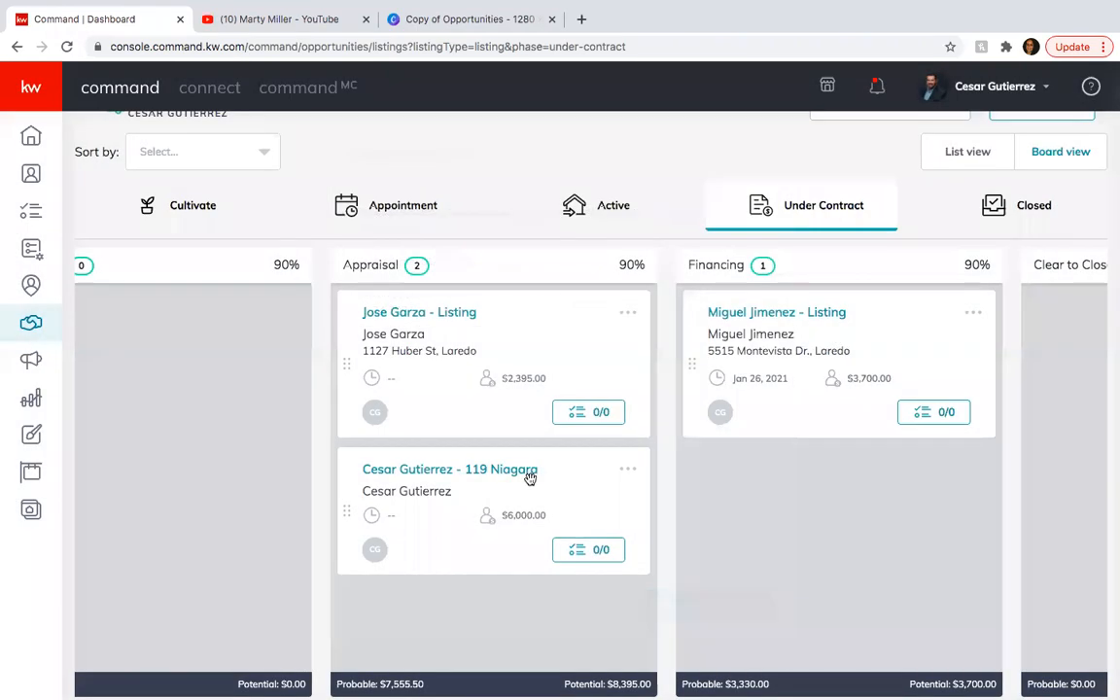
{"action": "left_click_drag", "start_coordinate": [530, 476], "coordinate": [200, 367]}
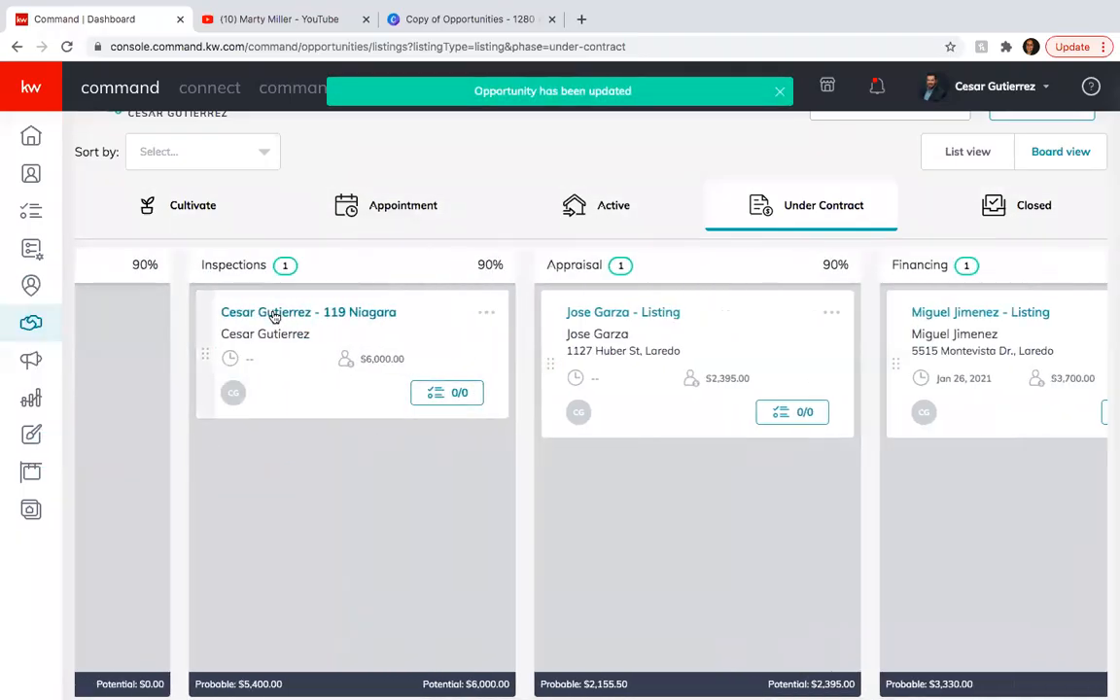
Open the new opportunity's record and view its Seller Profile and Documents sections.
{"action": "left_click", "coordinate": [275, 314]}
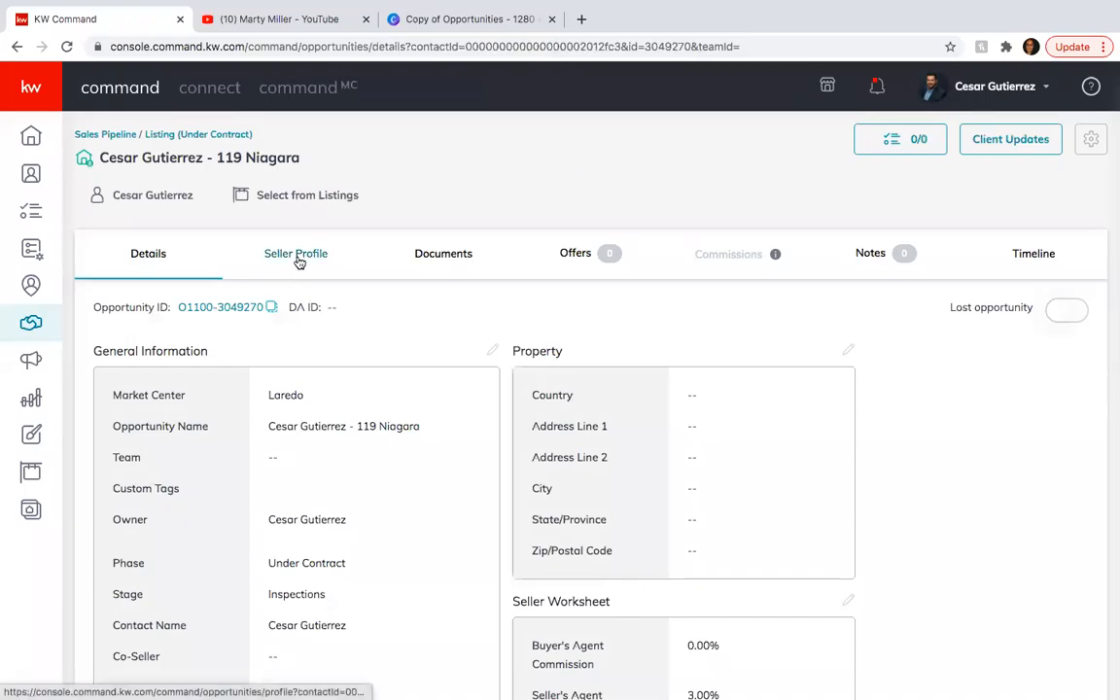
{"action": "left_click", "coordinate": [297, 257]}
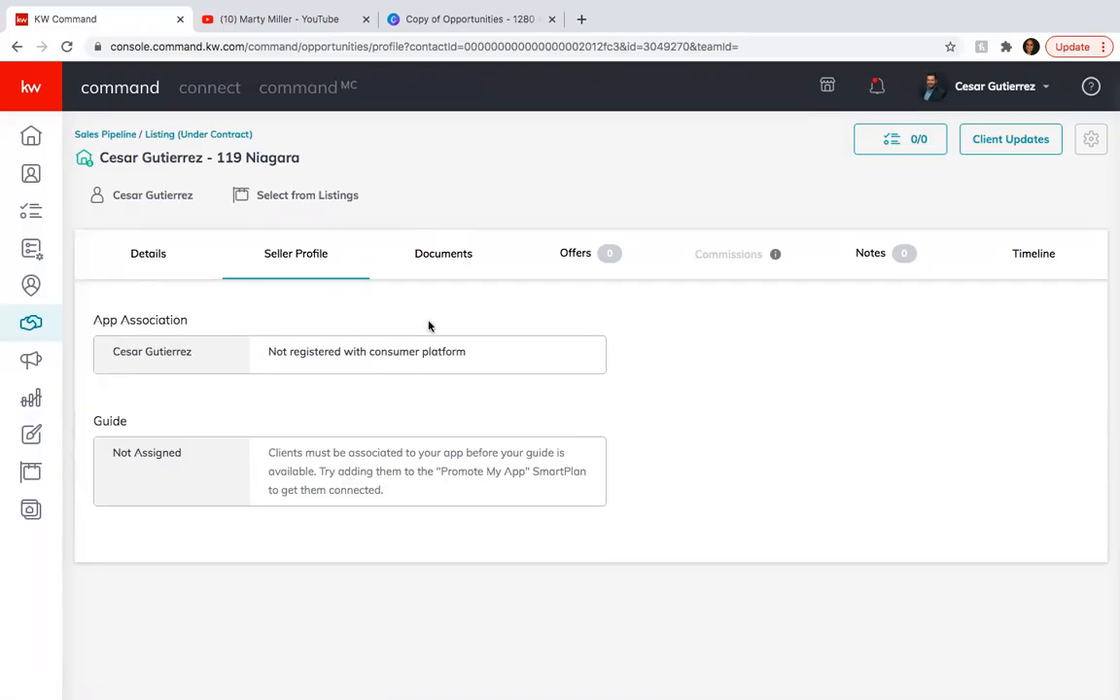
{"action": "left_click", "coordinate": [439, 260]}
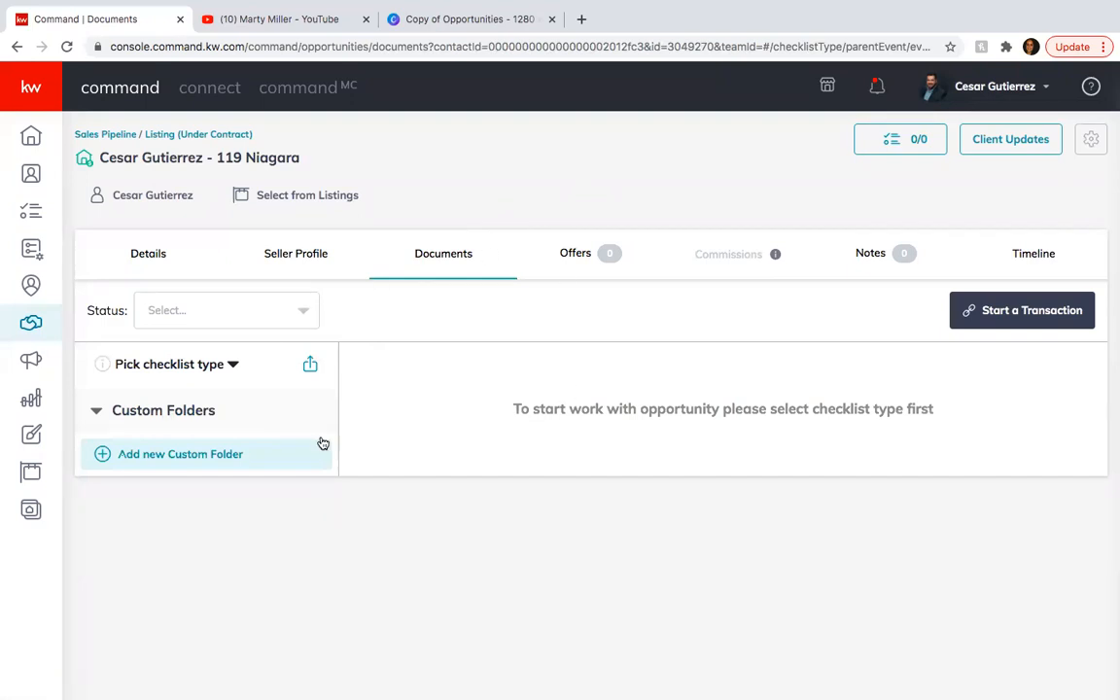
Set the opportunity's document checklist type to Residential.
{"action": "left_click", "coordinate": [124, 413]}
{"action": "left_click", "coordinate": [124, 413]}
{"action": "left_click", "coordinate": [232, 365]}
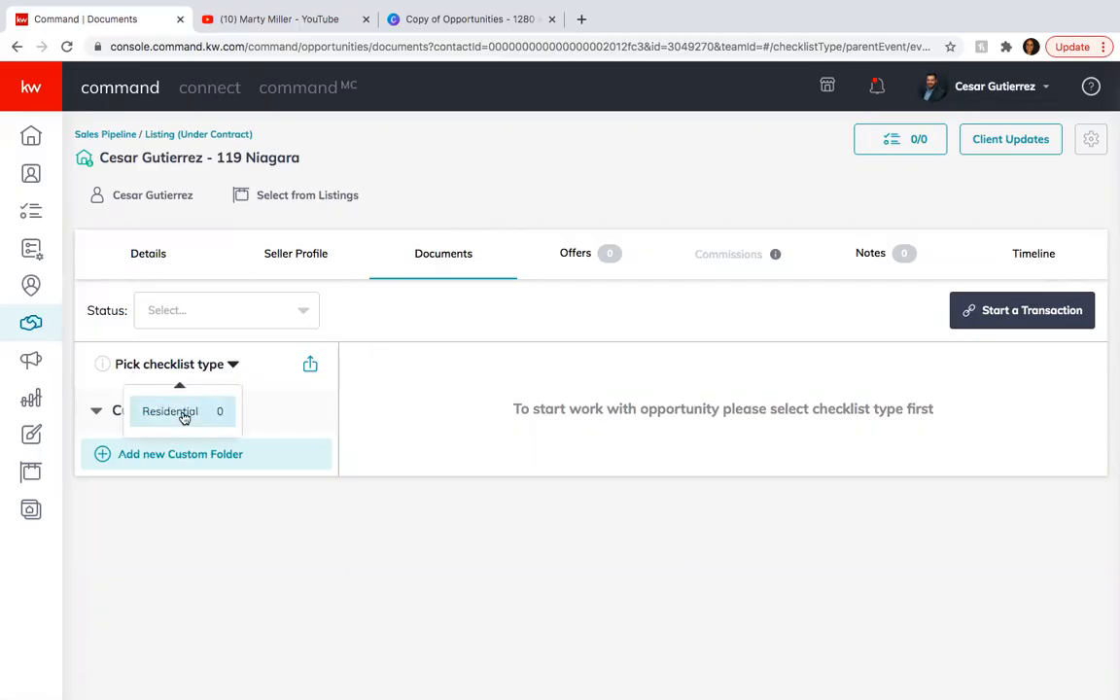
{"action": "left_click", "coordinate": [182, 415]}
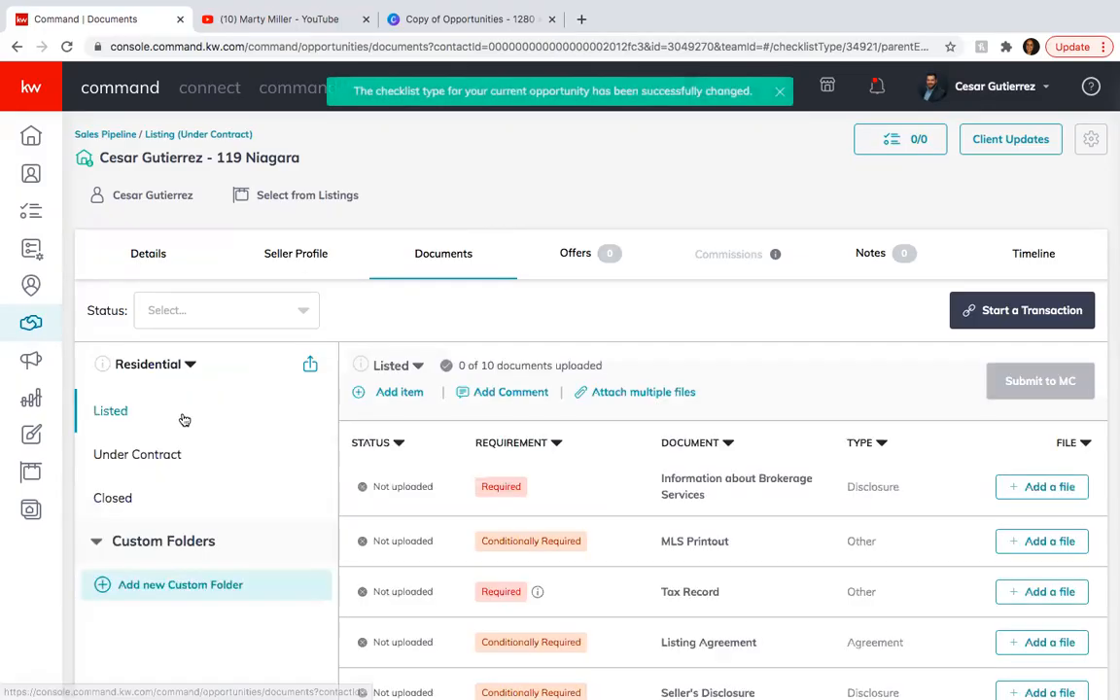
Review the documents in the Listed checklist, sorting them by requirement.
{"action": "scroll", "coordinate": [697, 562], "scroll_direction": "down", "scroll_amount": 1}
{"action": "scroll", "coordinate": [696, 562], "scroll_direction": "down", "scroll_amount": 3}
{"action": "scroll", "coordinate": [696, 562], "scroll_direction": "up", "scroll_amount": 4}
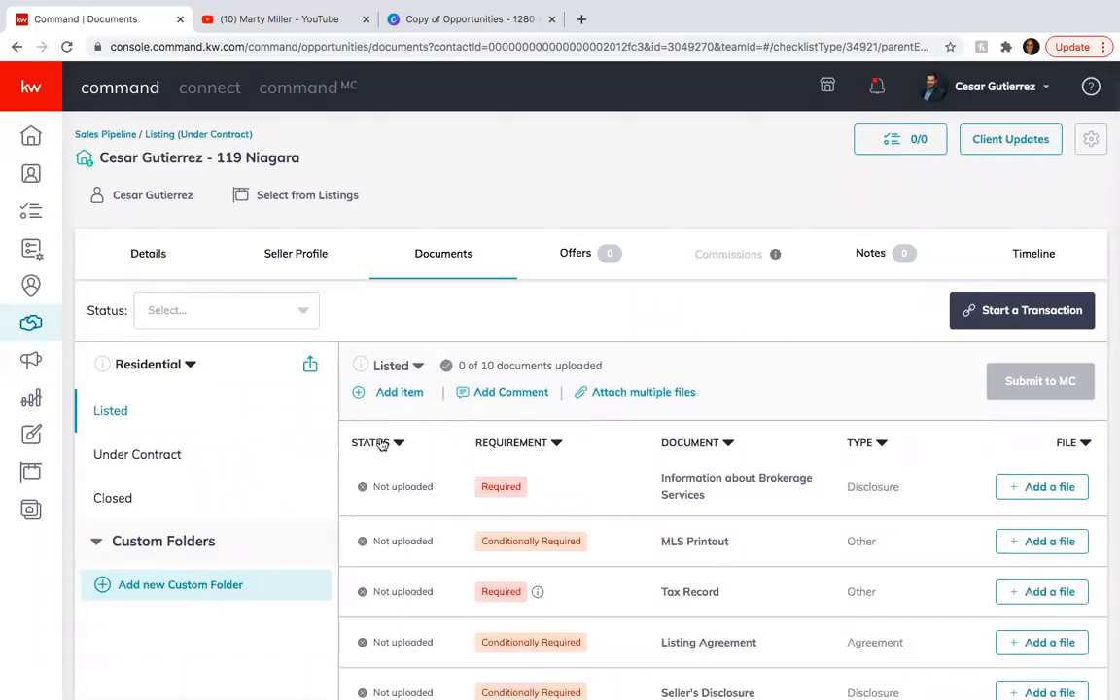
{"action": "scroll", "coordinate": [382, 442], "scroll_direction": "down", "scroll_amount": 1}
{"action": "scroll", "coordinate": [369, 438], "scroll_direction": "down", "scroll_amount": 3}
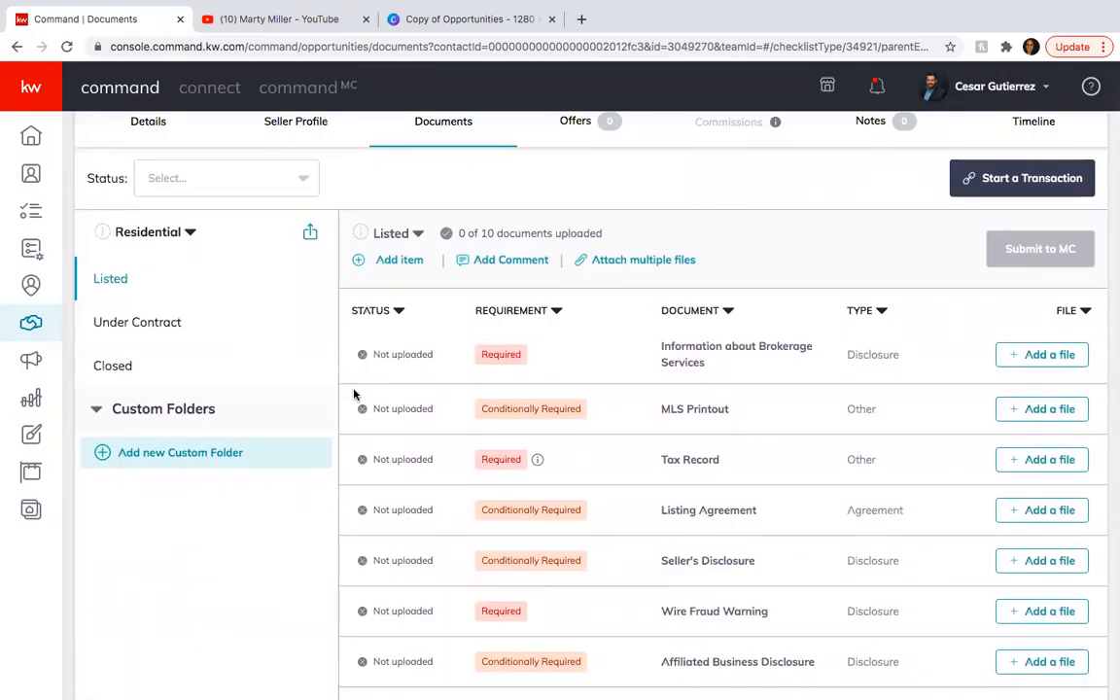
{"action": "left_click", "coordinate": [557, 311]}
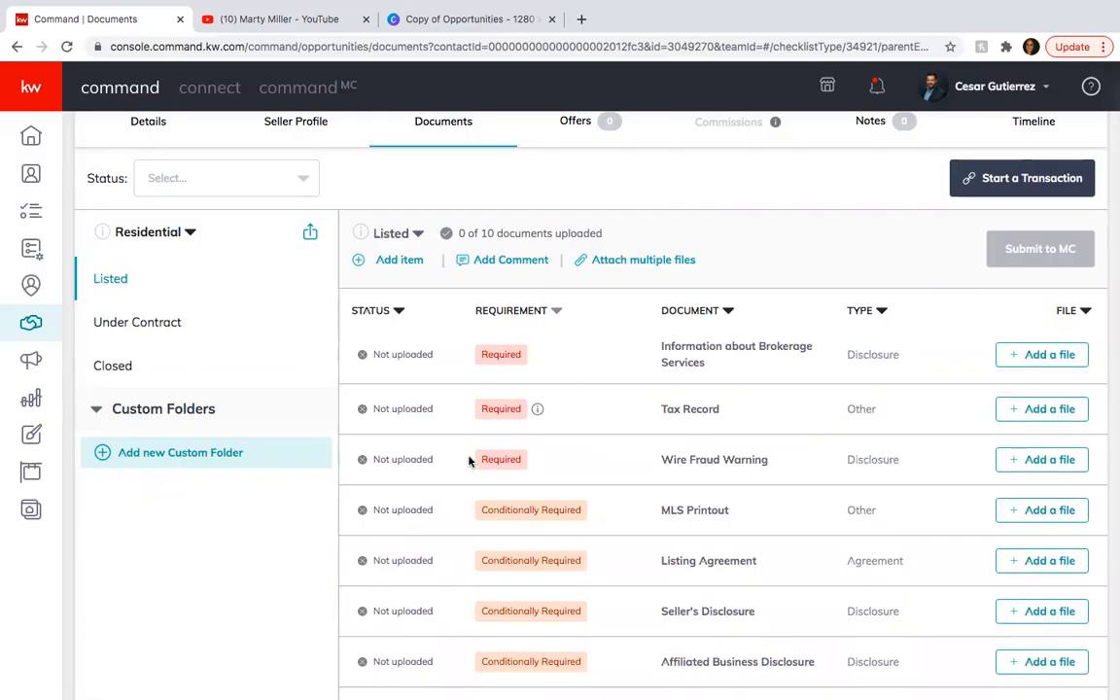
{"action": "scroll", "coordinate": [468, 461], "scroll_direction": "down", "scroll_amount": 1}
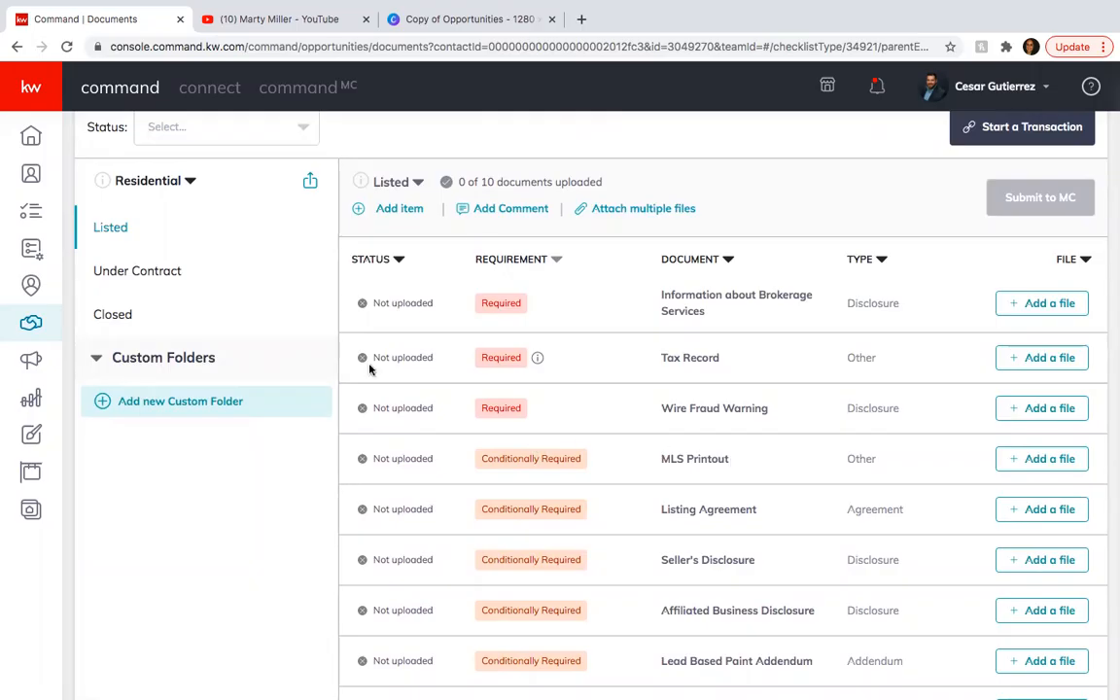
{"action": "scroll", "coordinate": [447, 360], "scroll_direction": "up", "scroll_amount": 2}
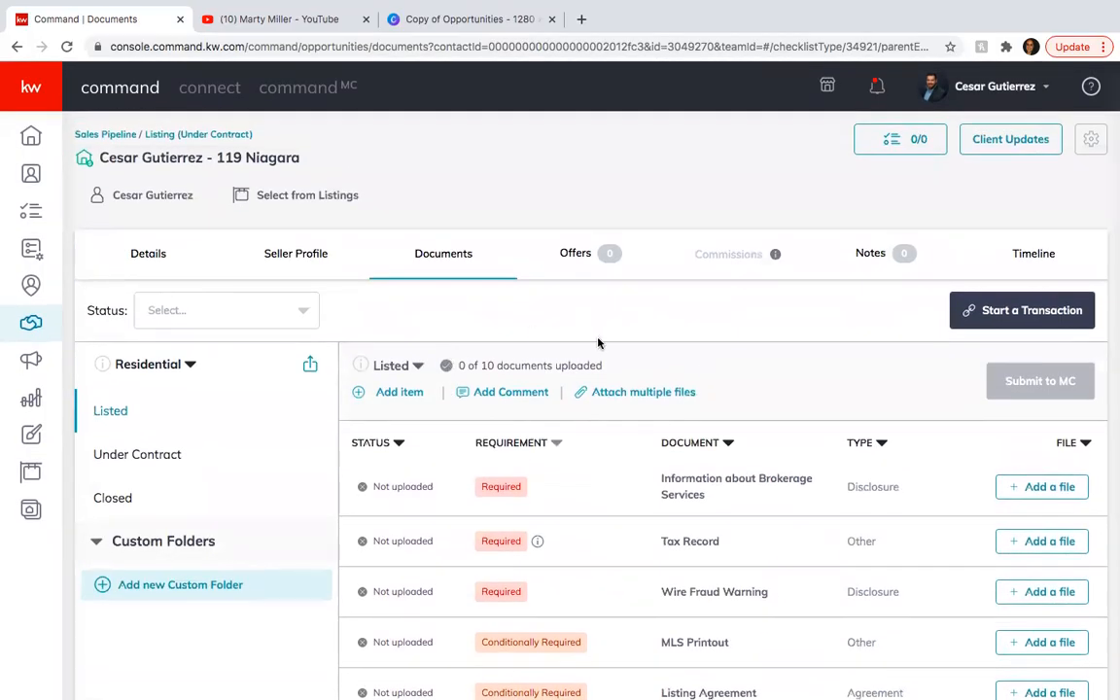
Create a new offer version for the opportunity, keeping the name Initial Offer.
{"action": "left_click", "coordinate": [583, 252]}
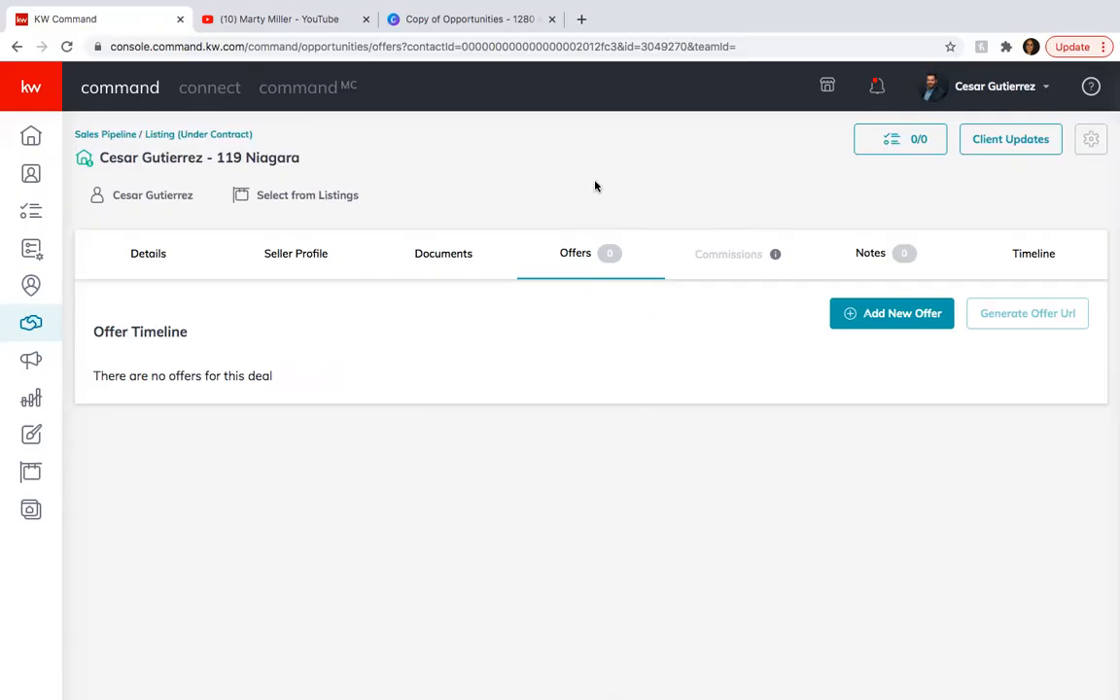
{"action": "left_click", "coordinate": [888, 315]}
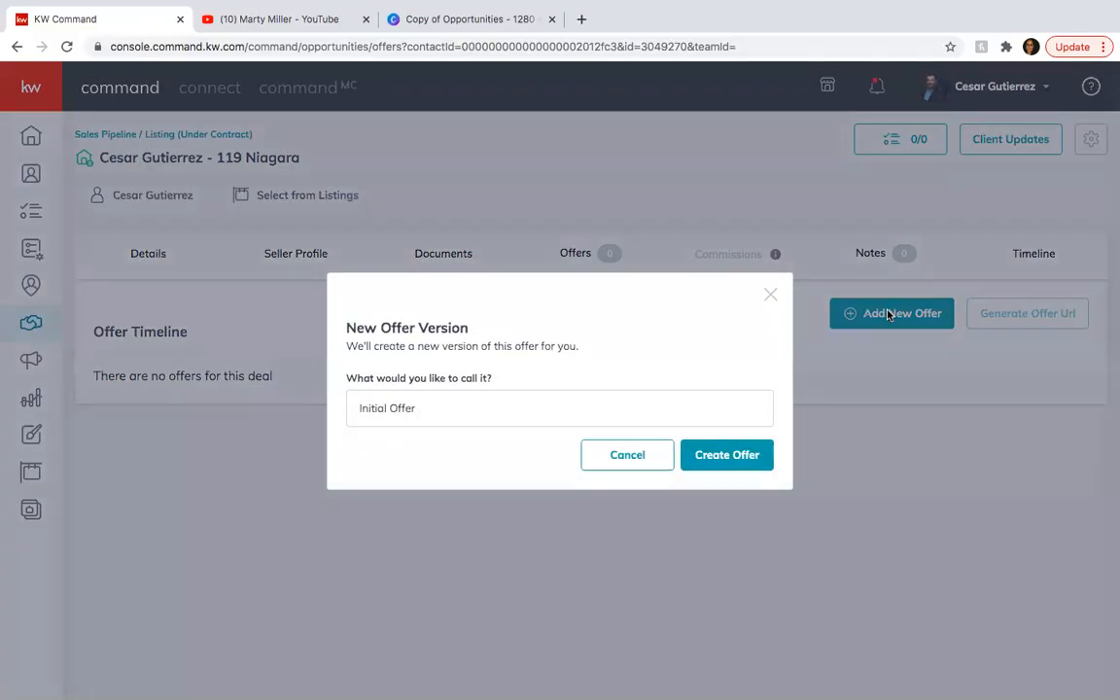
{"action": "left_click", "coordinate": [737, 459]}
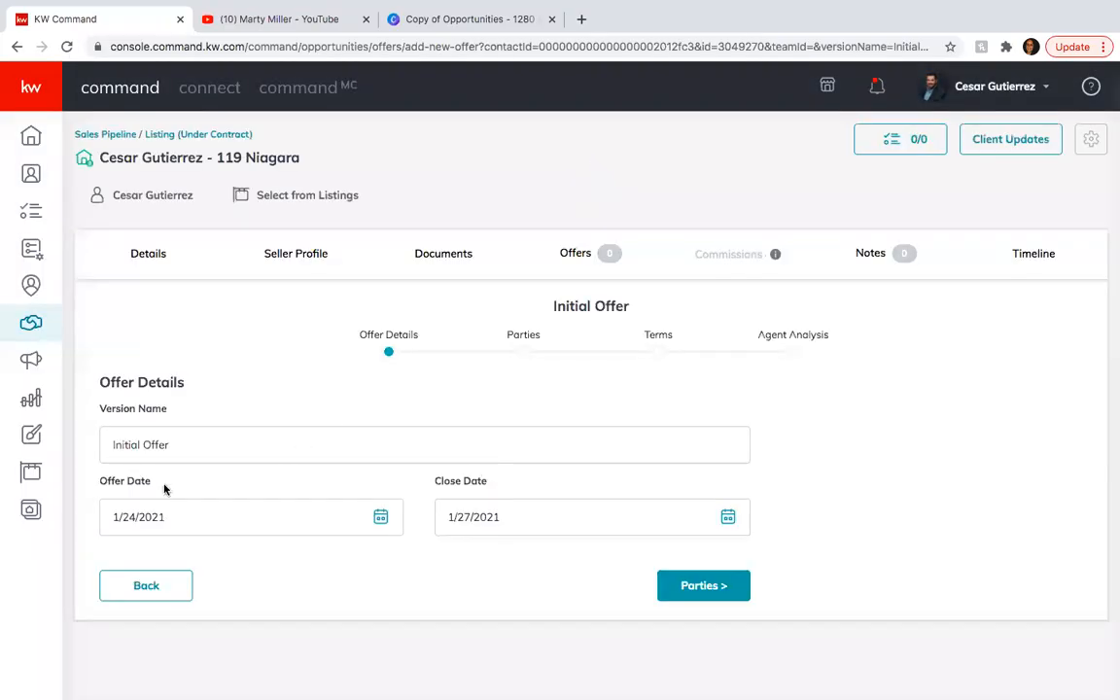
Set the offer date to 12/30/2020 and the close date to 1/29/2021, and continue to the offer's parties.
{"action": "left_click", "coordinate": [379, 521]}
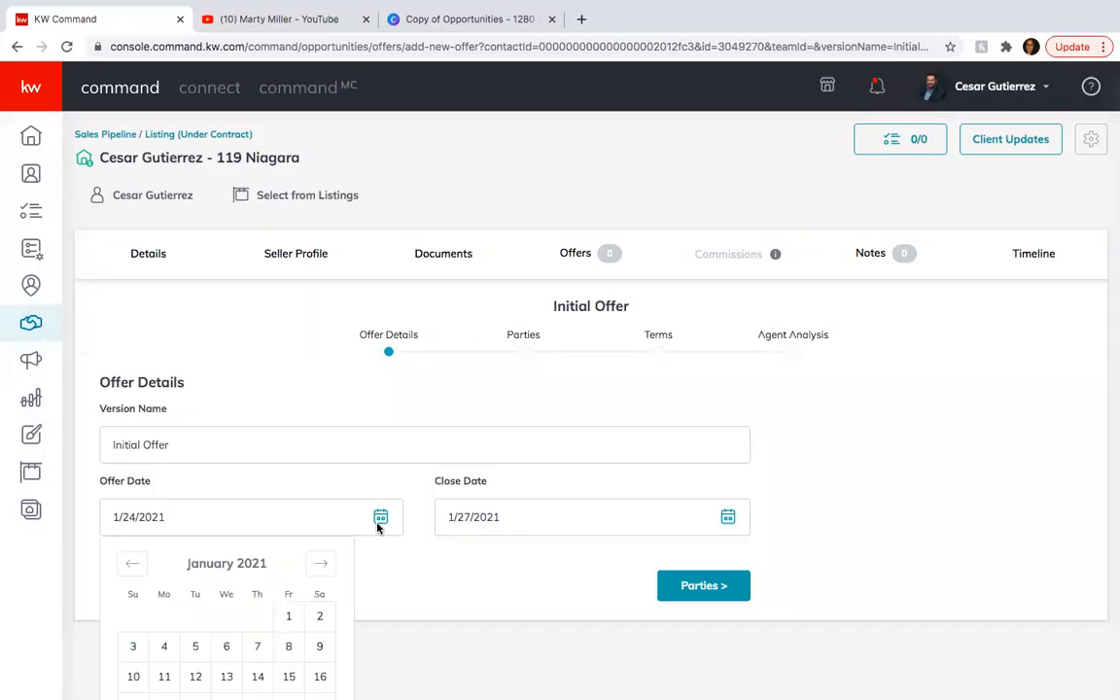
{"action": "left_click", "coordinate": [132, 564]}
{"action": "scroll", "coordinate": [212, 620], "scroll_direction": "down", "scroll_amount": 1}
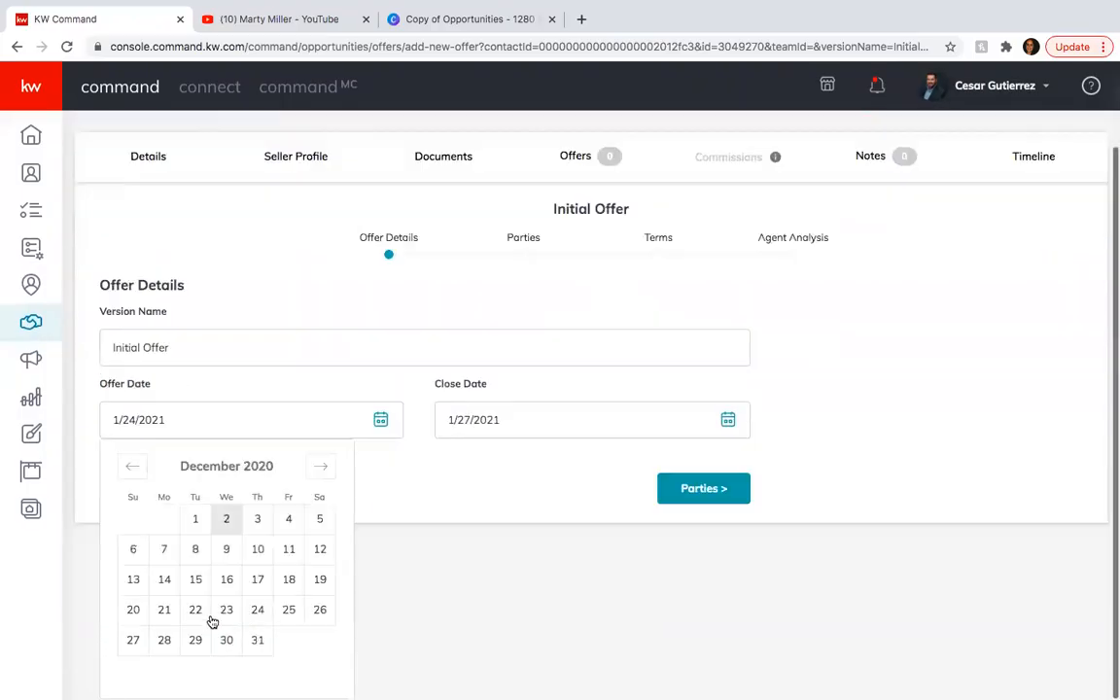
{"action": "left_click", "coordinate": [227, 641]}
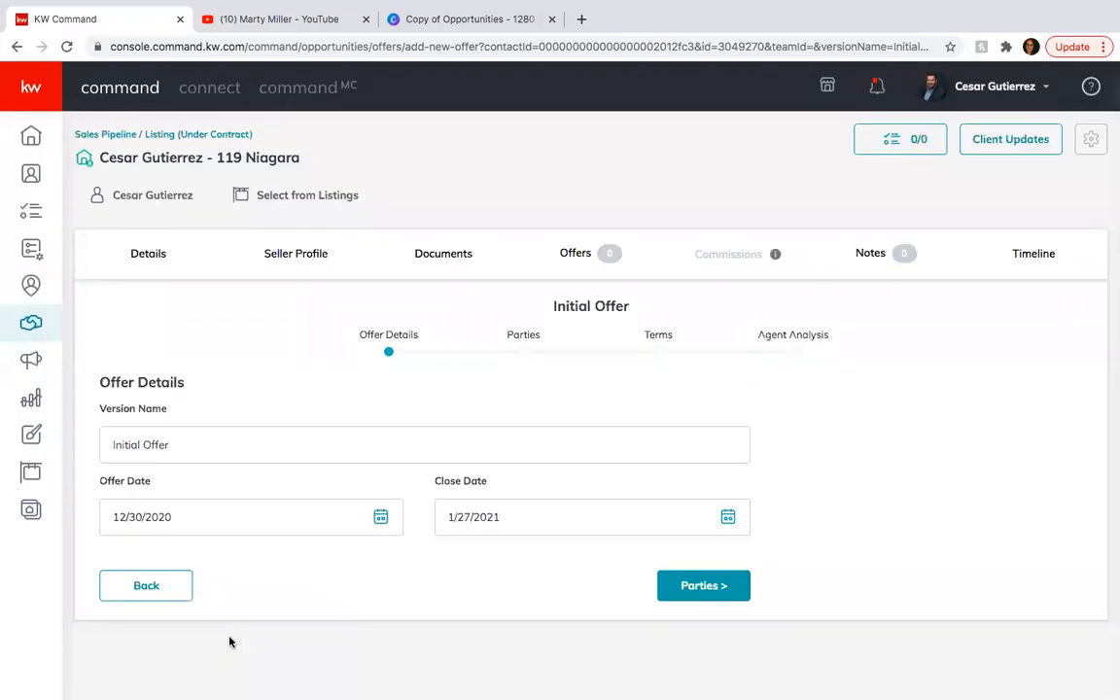
{"action": "left_click", "coordinate": [725, 521]}
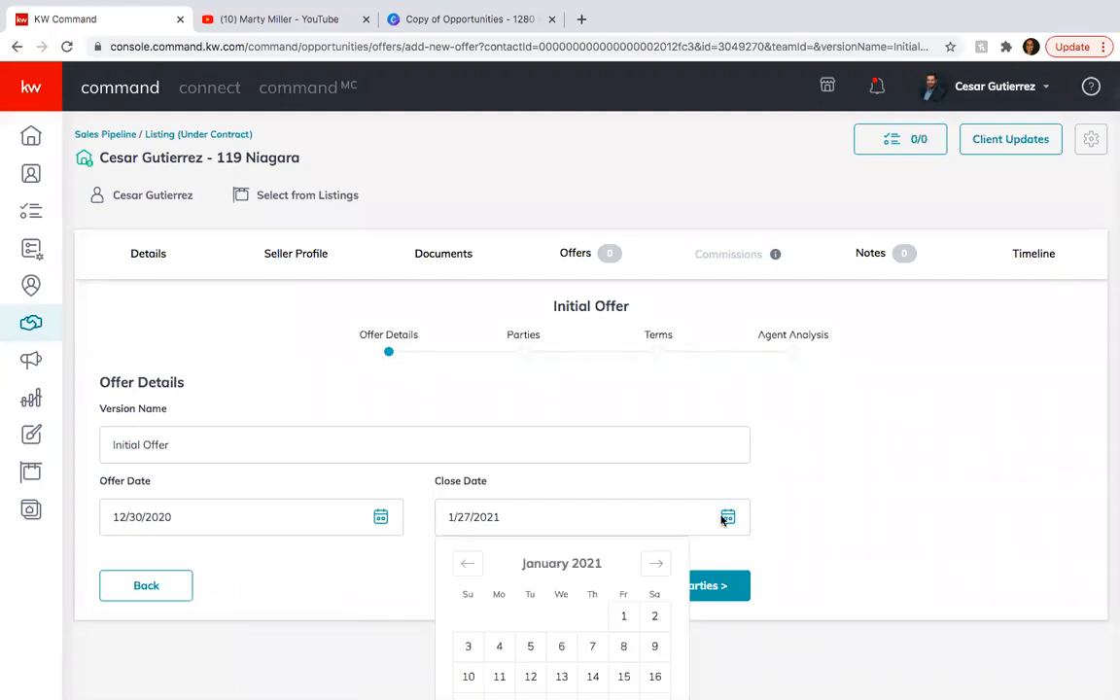
{"action": "scroll", "coordinate": [665, 600], "scroll_direction": "down", "scroll_amount": 1}
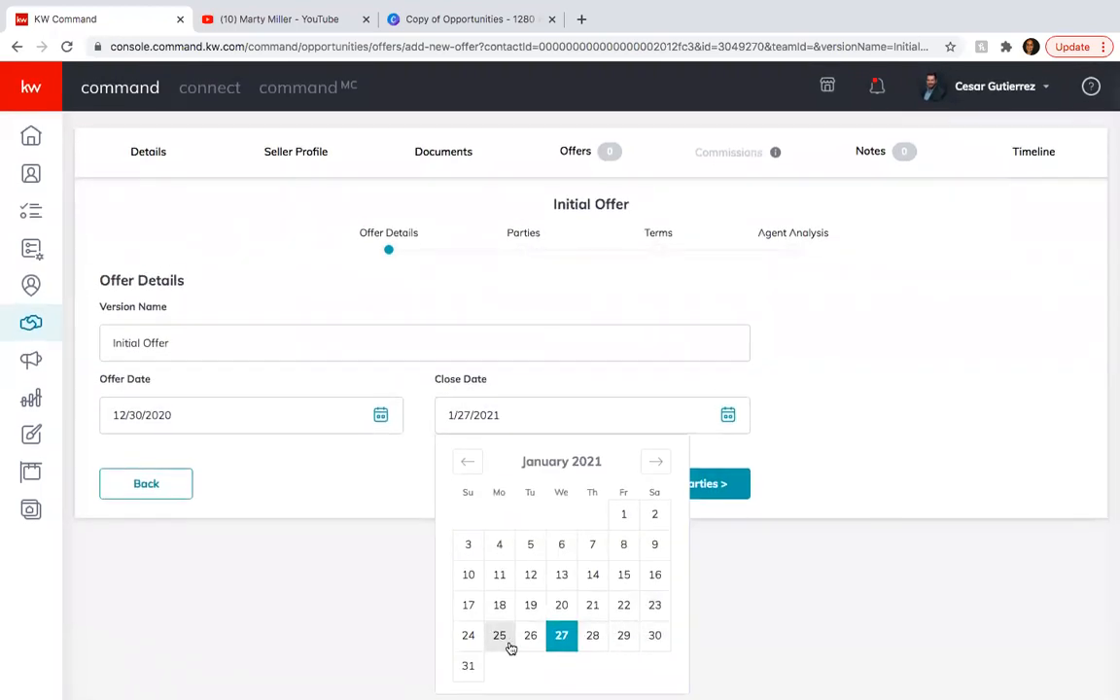
{"action": "left_click", "coordinate": [625, 638]}
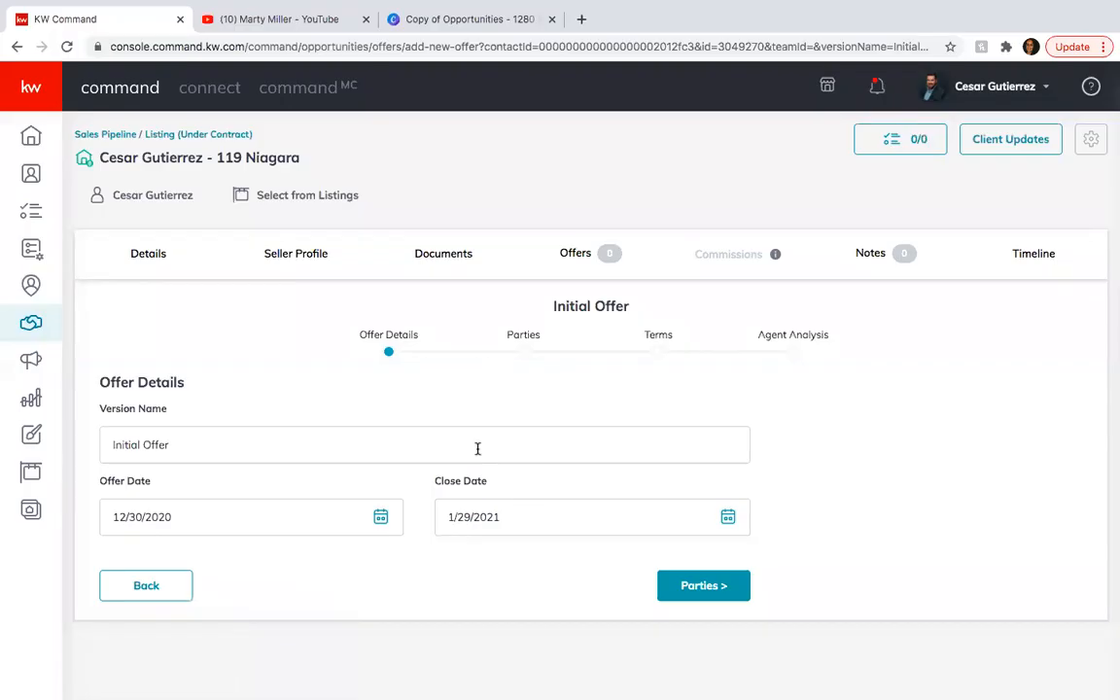
{"action": "left_click", "coordinate": [700, 586]}
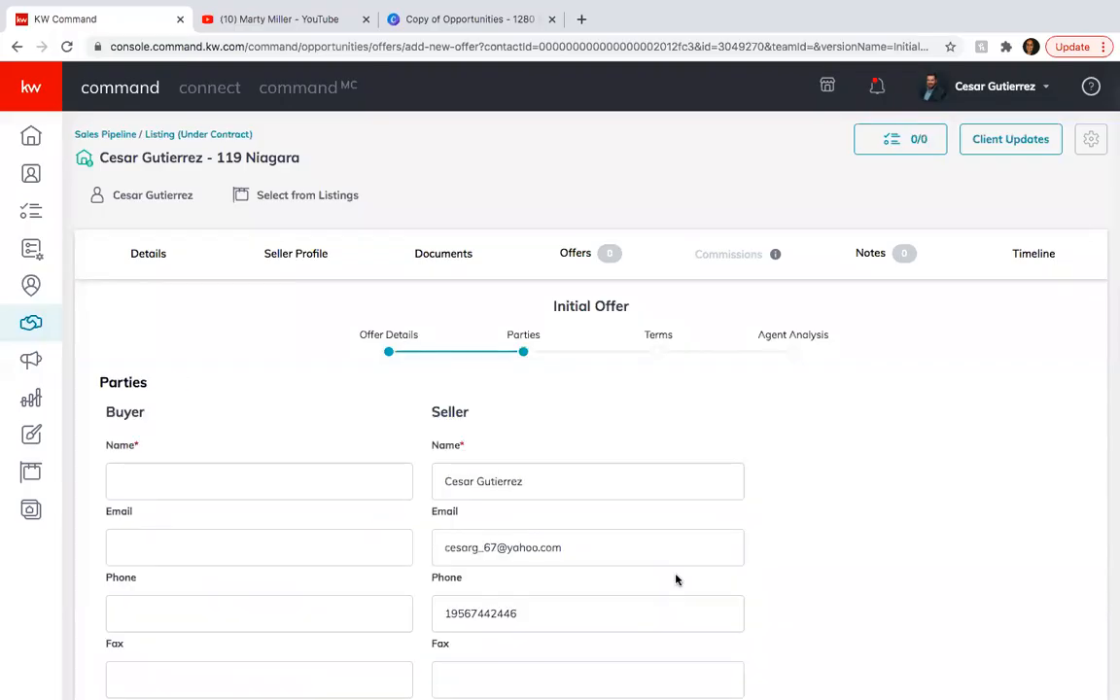
Enter the buyer's full name in the offer's parties.
{"action": "scroll", "coordinate": [442, 510], "scroll_direction": "down", "scroll_amount": 1}
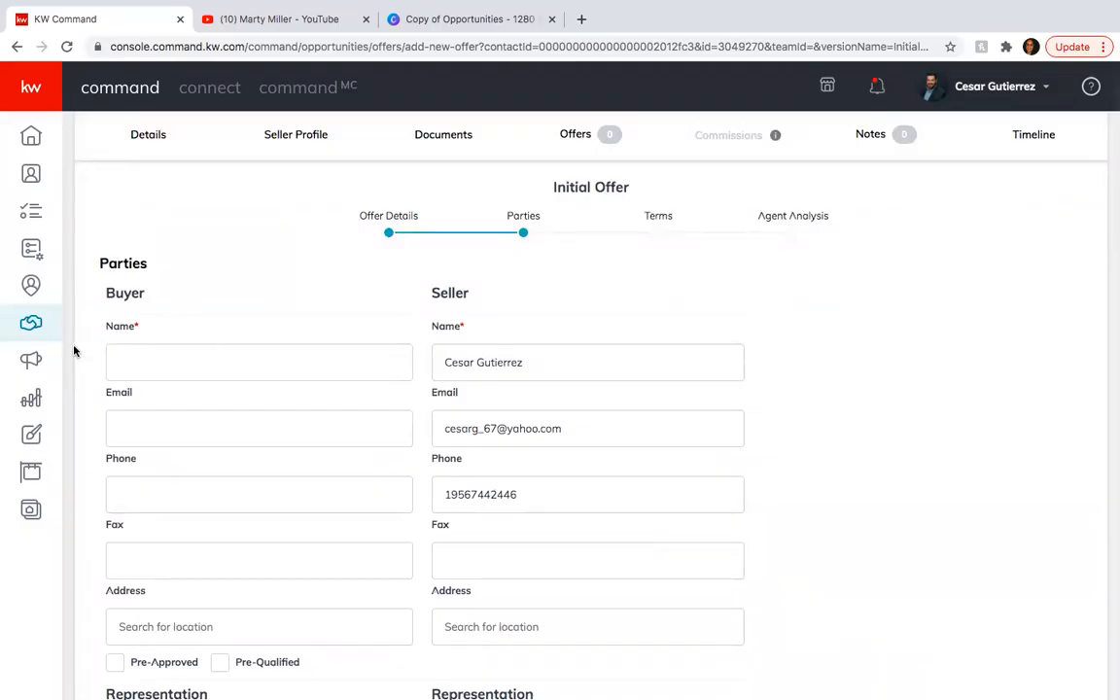
{"action": "left_click", "coordinate": [177, 361]}
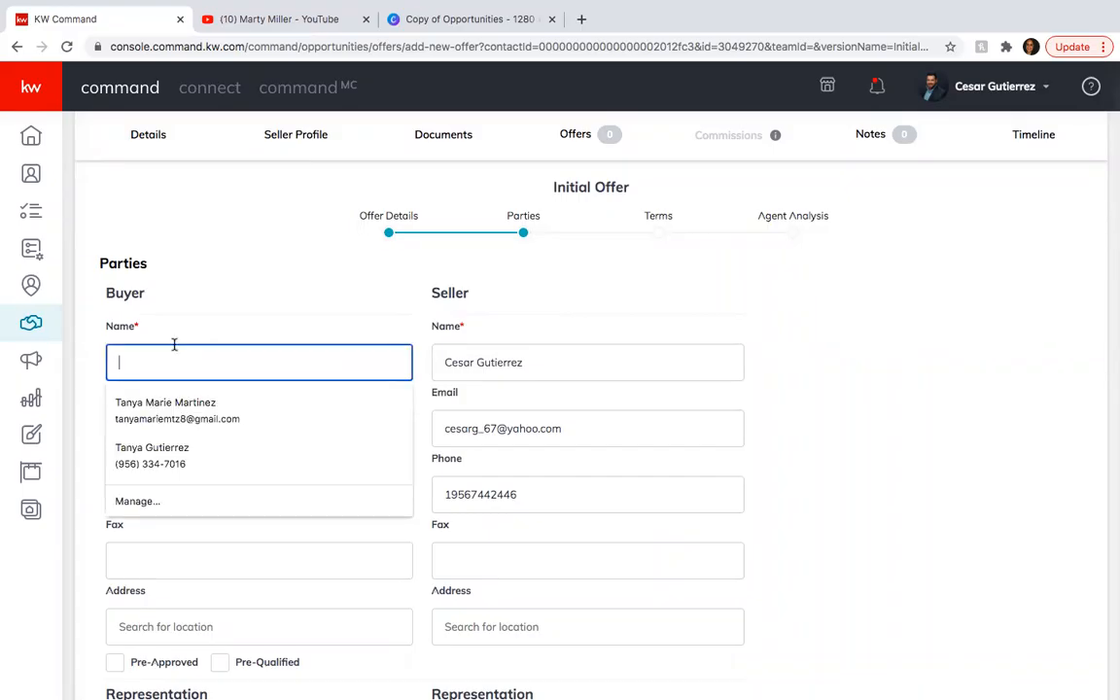
{"action": "left_click", "coordinate": [194, 328]}
{"action": "left_click", "coordinate": [143, 355]}
{"action": "left_click", "coordinate": [210, 277]}
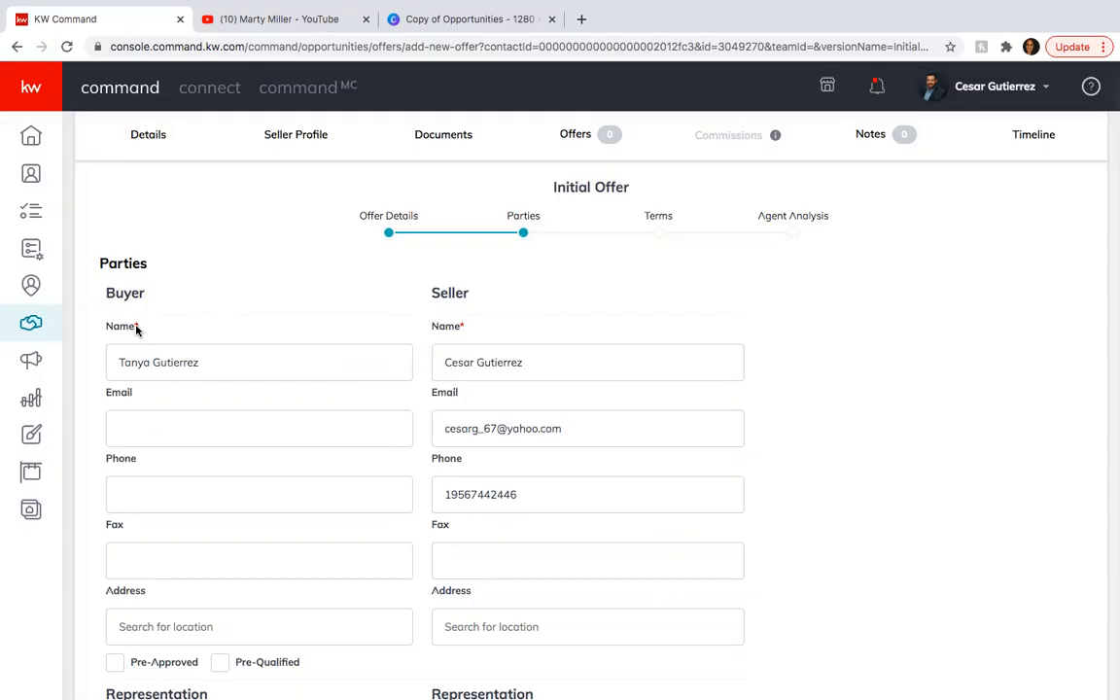
Enter the name of the buyer's representing associate and continue to the offer's terms.
{"action": "scroll", "coordinate": [311, 374], "scroll_direction": "down", "scroll_amount": 5}
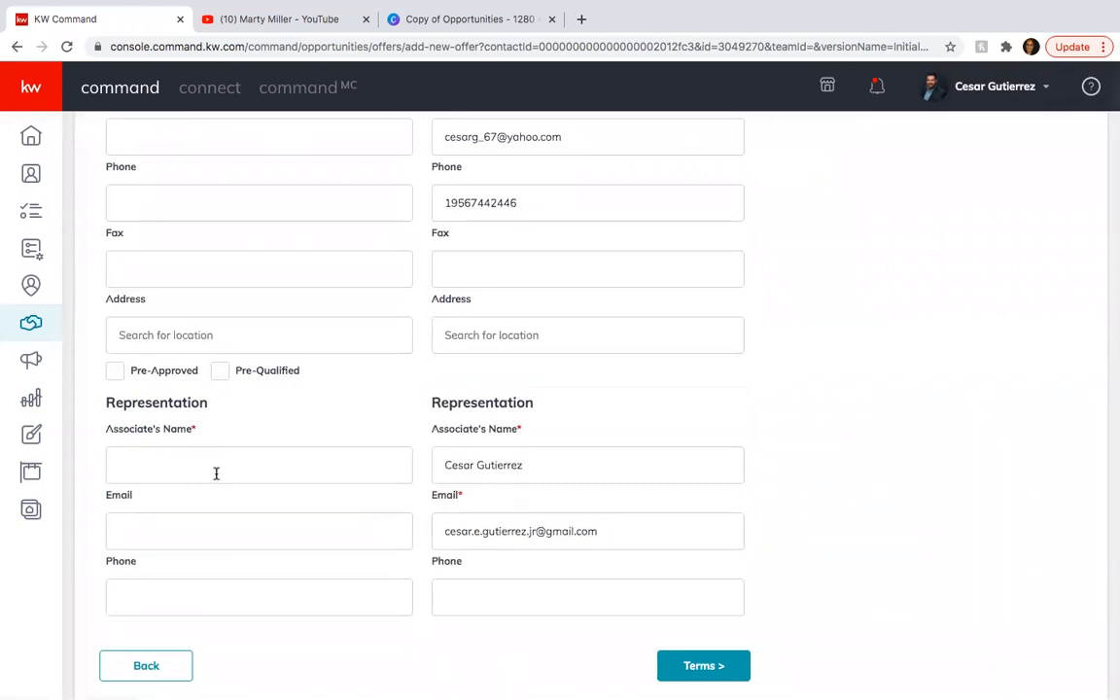
{"action": "left_click", "coordinate": [216, 473]}
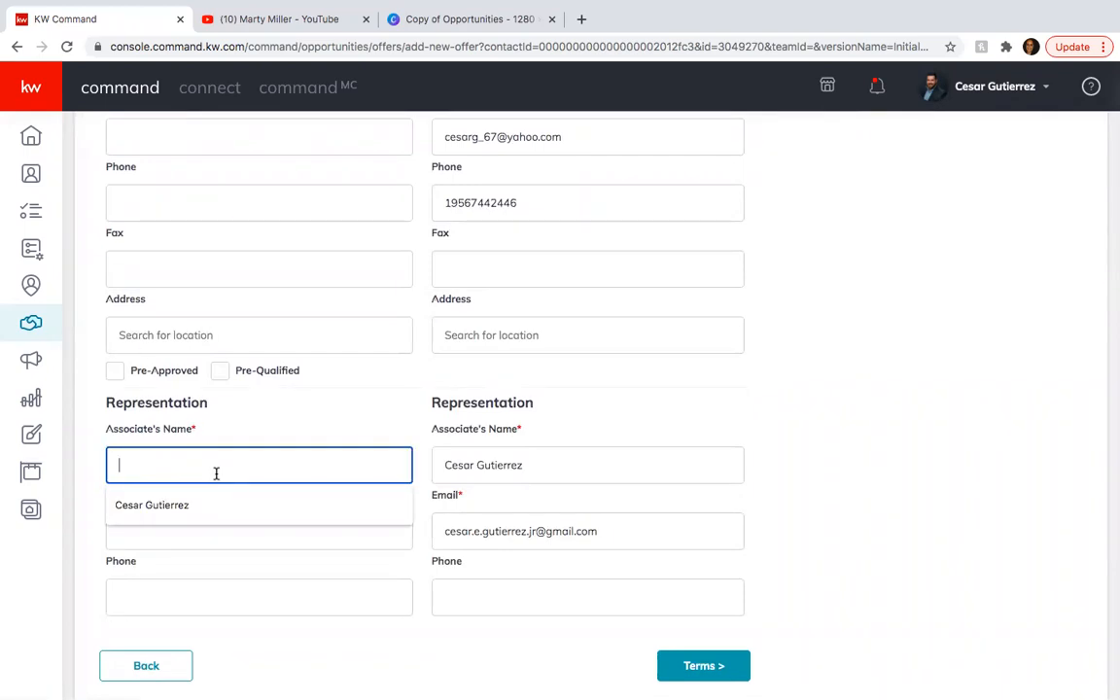
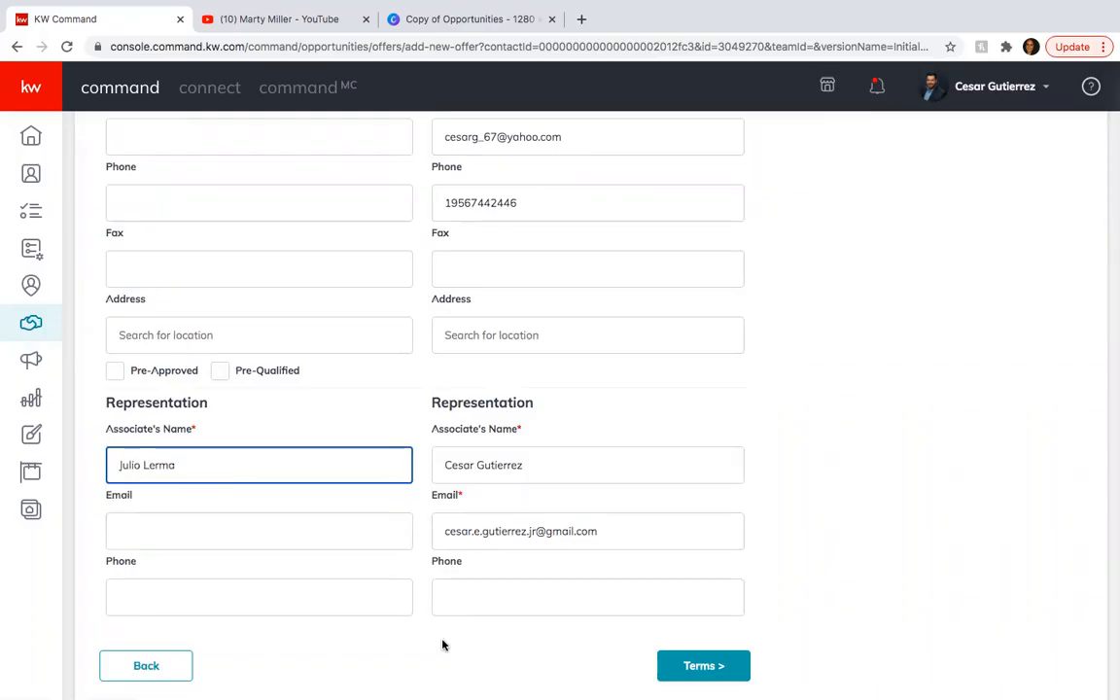
{"action": "left_click", "coordinate": [703, 672]}
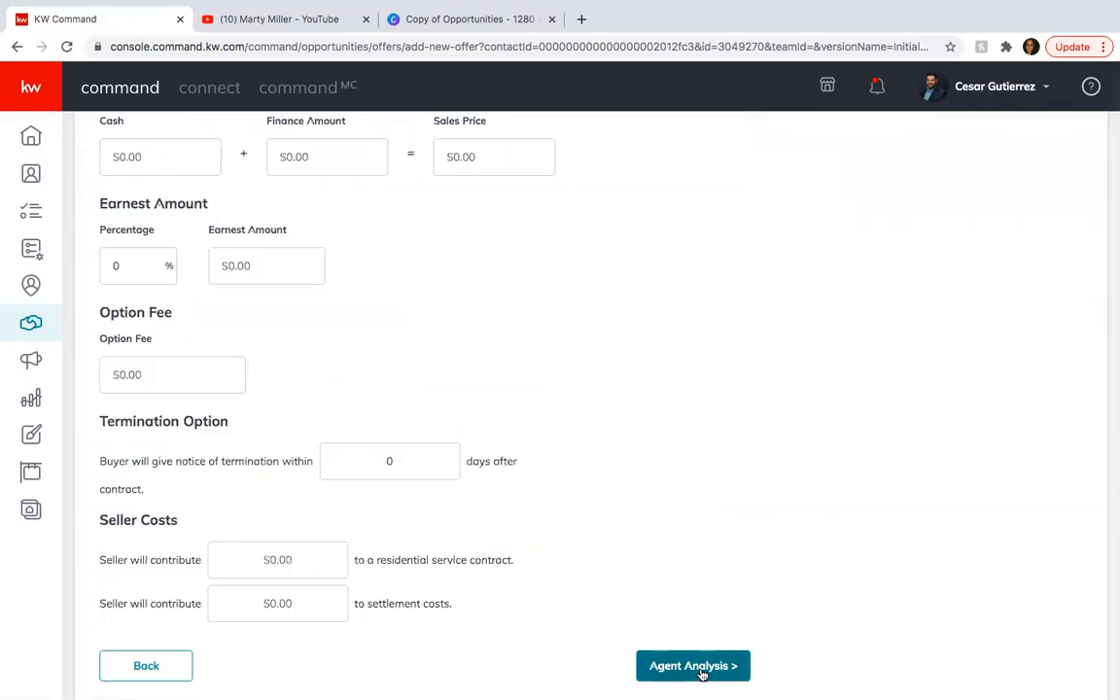
Set the offer's cash amount to $7,000 and the finance amount to $193,000.
{"action": "scroll", "coordinate": [572, 318], "scroll_direction": "up", "scroll_amount": 3}
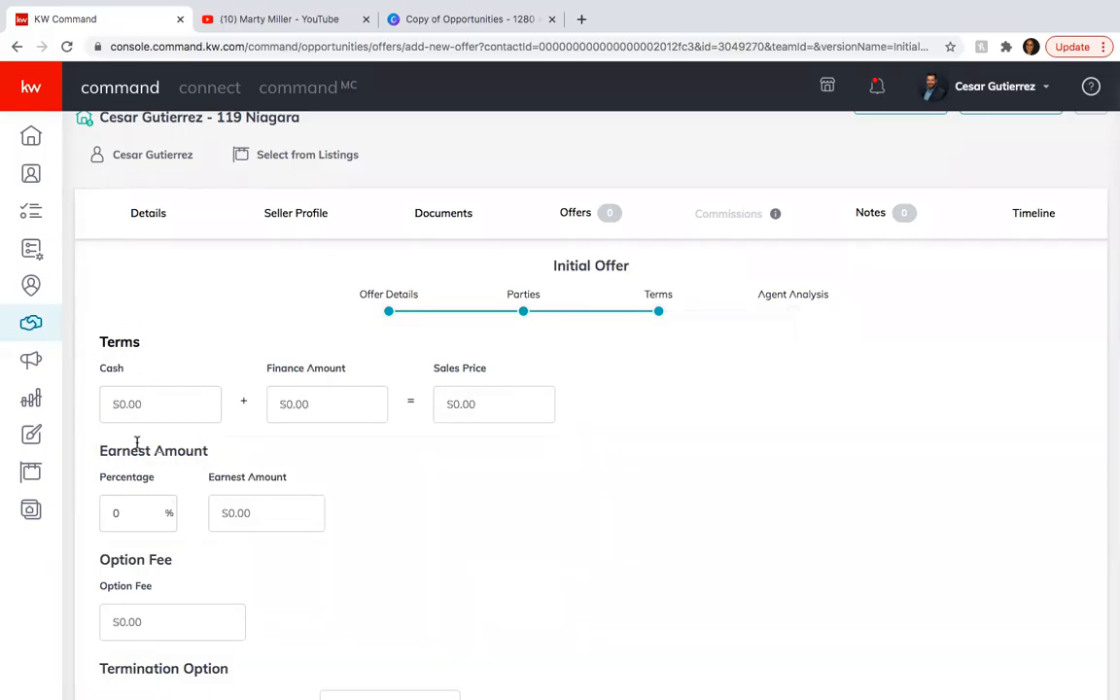
{"action": "left_click", "coordinate": [128, 399]}
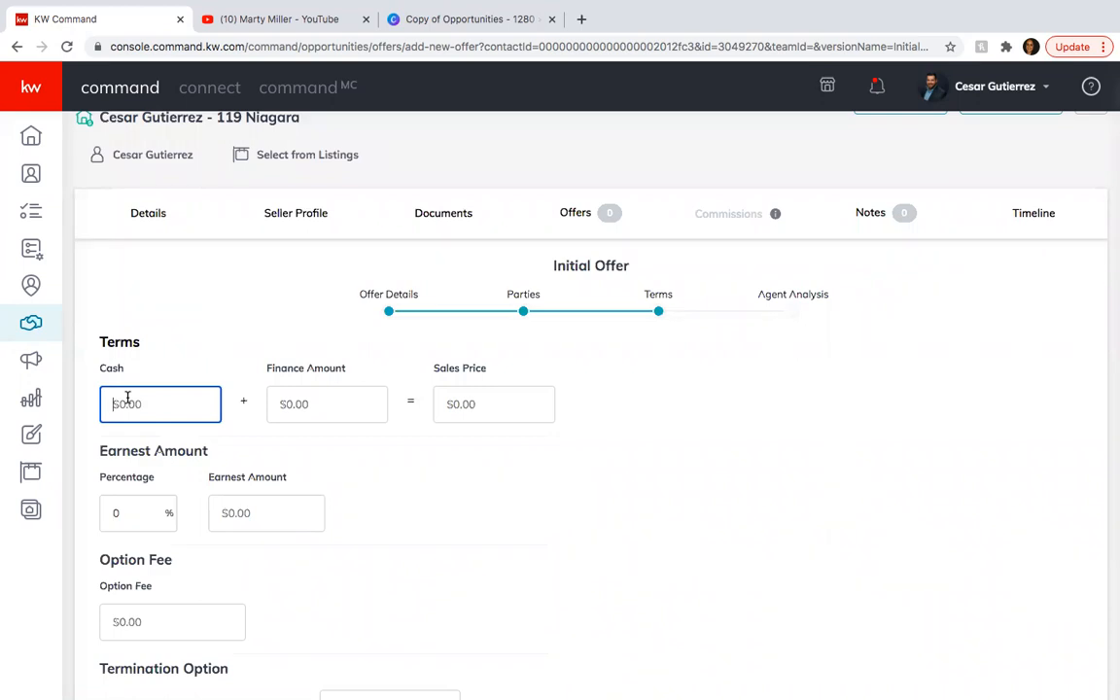
{"action": "type", "text": "7000"}
{"action": "left_click", "coordinate": [311, 405]}
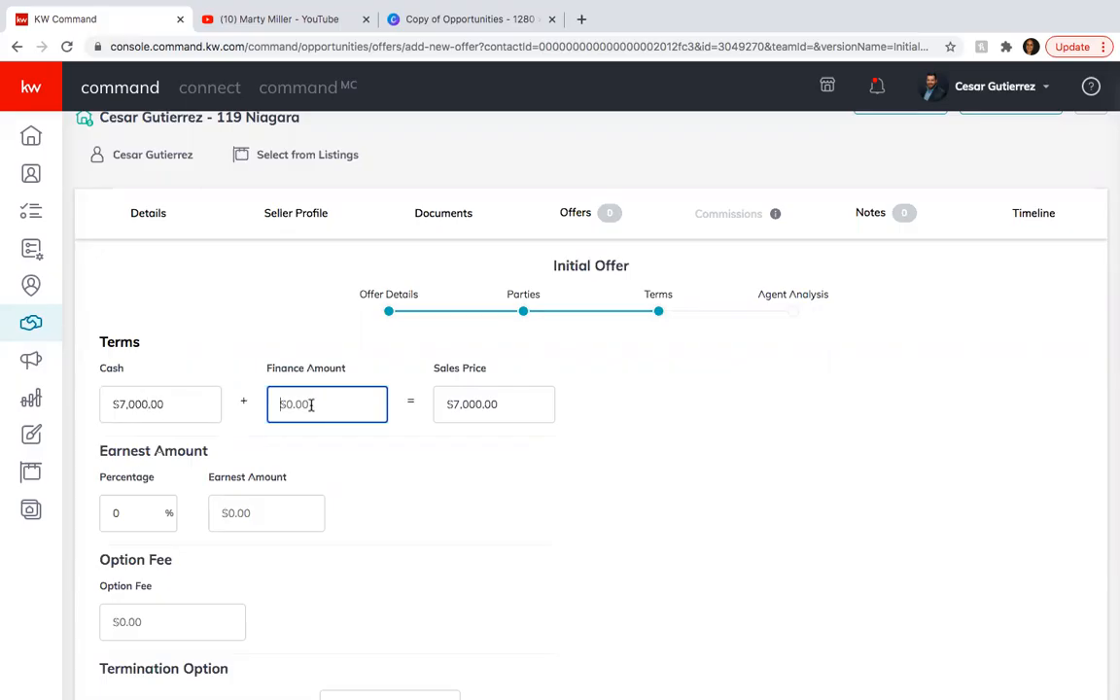
{"action": "type", "text": "1930000"}
{"action": "left_click", "coordinate": [397, 457]}
Set the earnest amount to $1,000 and the option fee to $100.
{"action": "scroll", "coordinate": [398, 458], "scroll_direction": "down", "scroll_amount": 2}
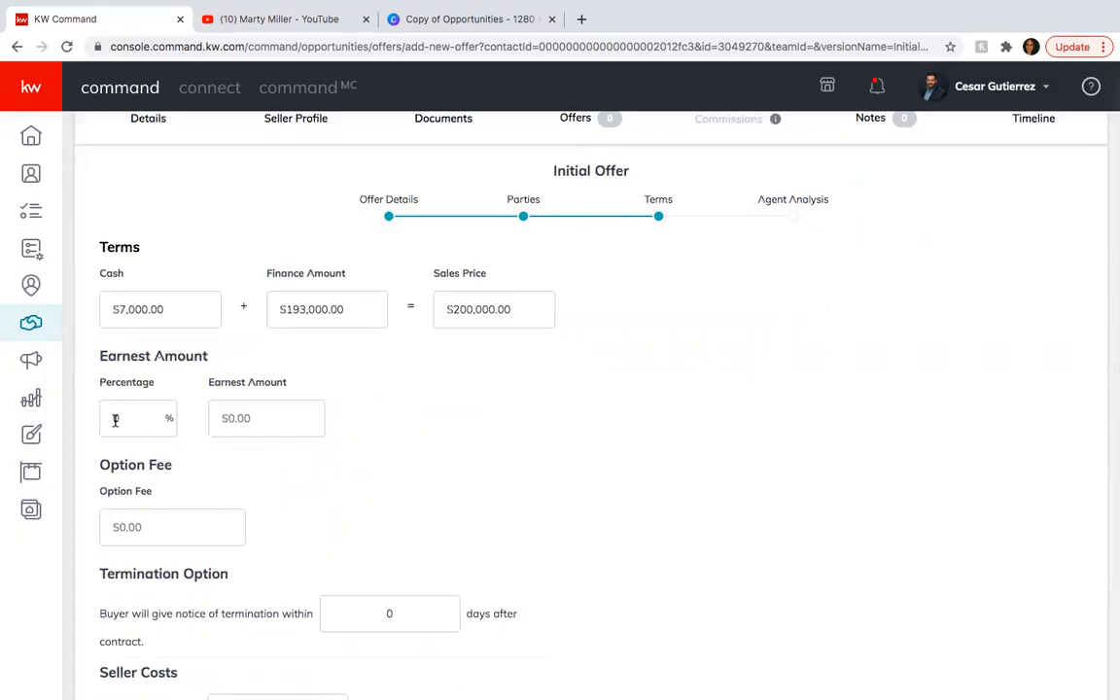
{"action": "left_click", "coordinate": [267, 414]}
{"action": "type", "text": "1000"}
{"action": "left_click", "coordinate": [374, 501]}
{"action": "scroll", "coordinate": [369, 500], "scroll_direction": "down", "scroll_amount": 1}
{"action": "left_click", "coordinate": [140, 482]}
{"action": "type", "text": "100"}
{"action": "left_click", "coordinate": [288, 487]}
Set the buyer's termination notice period to 10 days after contract.
{"action": "scroll", "coordinate": [384, 511], "scroll_direction": "down", "scroll_amount": 1}
{"action": "left_click", "coordinate": [384, 510]}
{"action": "type", "text": "1"}
{"action": "left_click", "coordinate": [525, 560]}
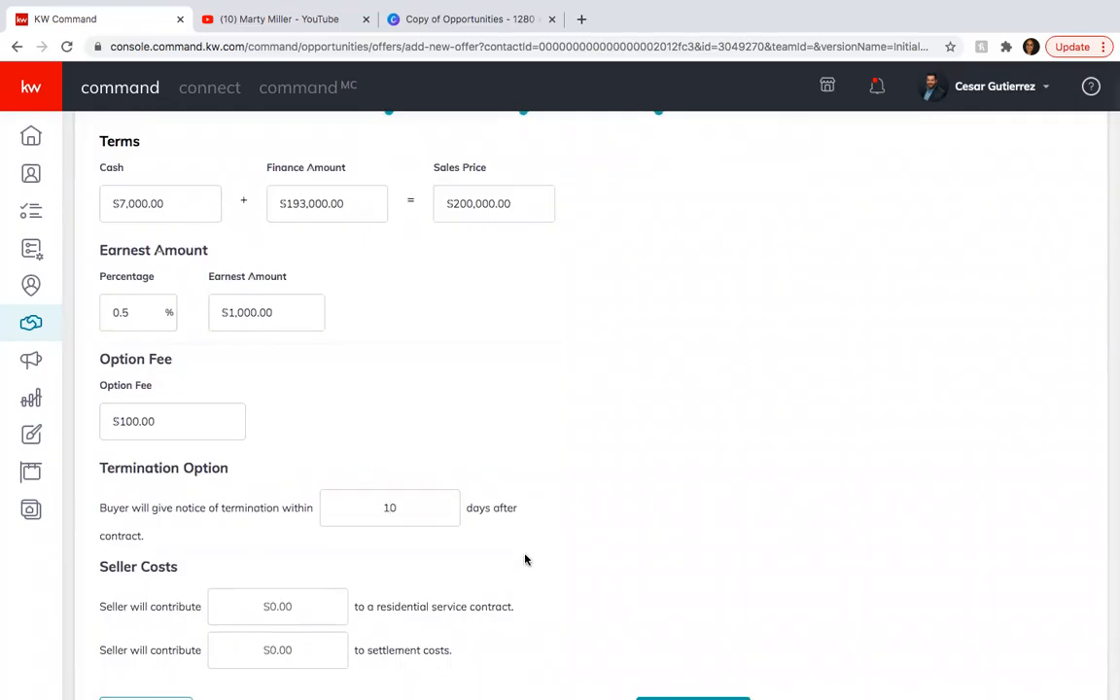
Set the seller's contributions to $450 for the residential service contract and $5,000 for settlement costs.
{"action": "scroll", "coordinate": [525, 560], "scroll_direction": "down", "scroll_amount": 1}
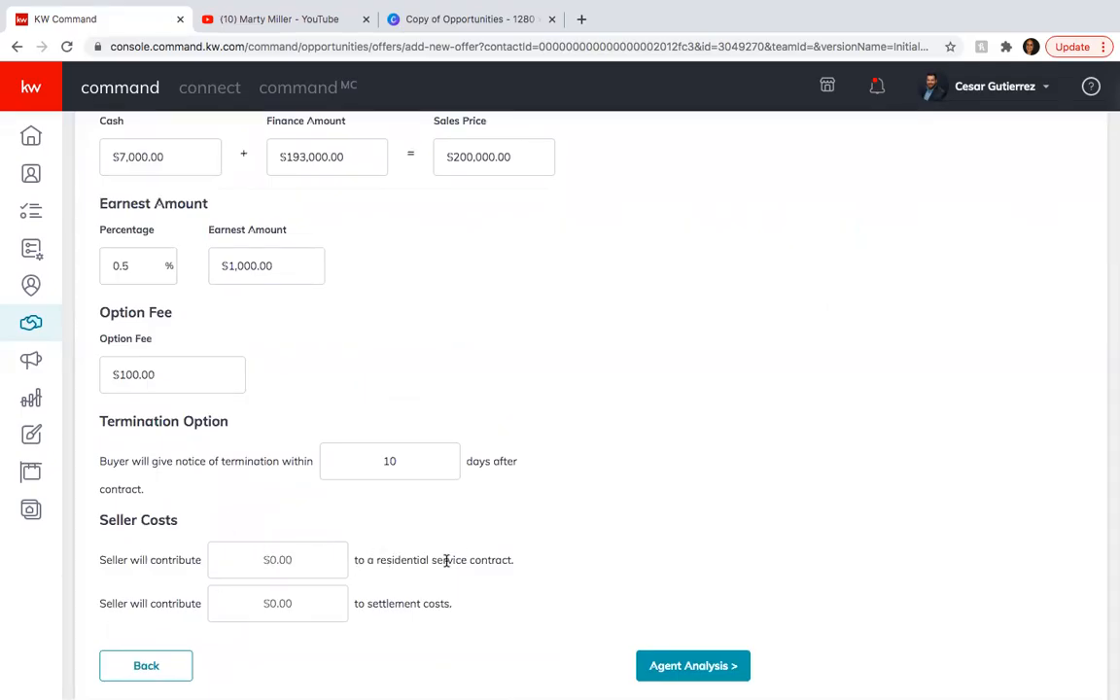
{"action": "left_click", "coordinate": [288, 561]}
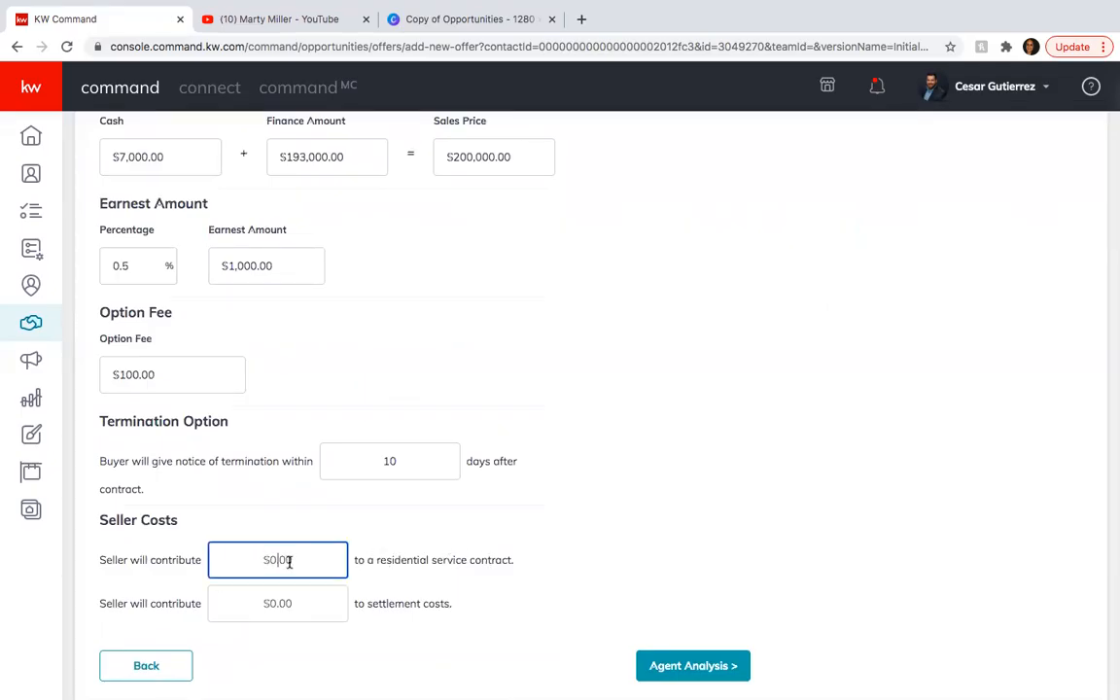
{"action": "type", "text": "450"}
{"action": "left_click", "coordinate": [384, 597]}
{"action": "left_click", "coordinate": [278, 607]}
{"action": "type", "text": "5000"}
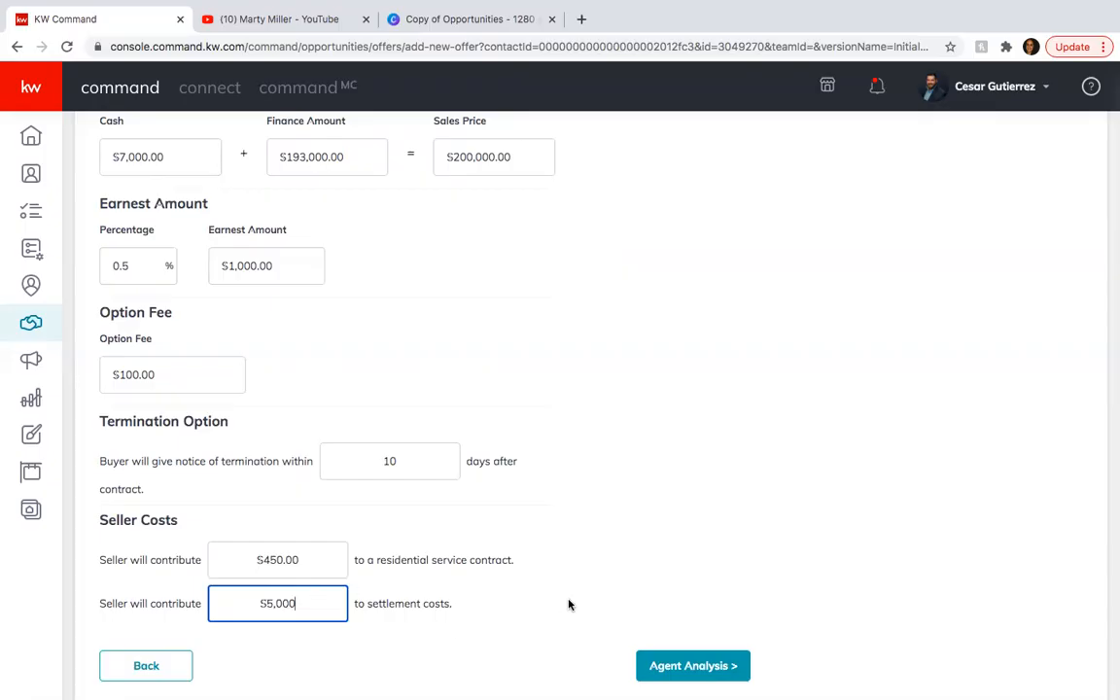
Continue through the agent analysis to save the offer, and accept it for the listing.
{"action": "left_click", "coordinate": [665, 675]}
{"action": "left_click", "coordinate": [696, 637]}
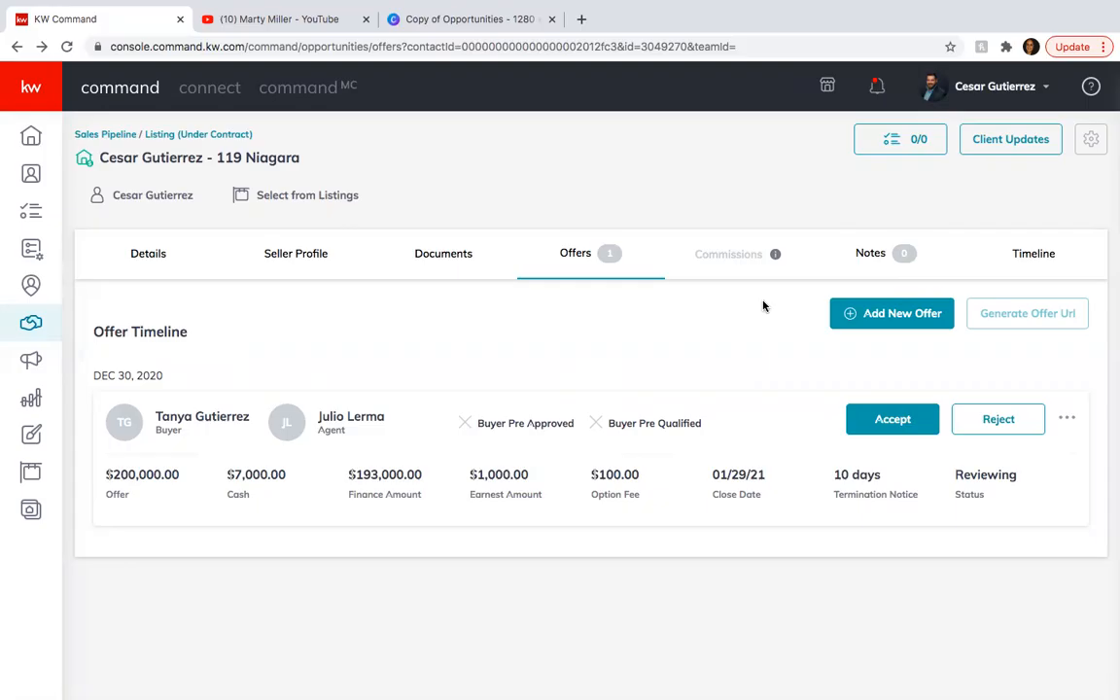
{"action": "left_click", "coordinate": [859, 421]}
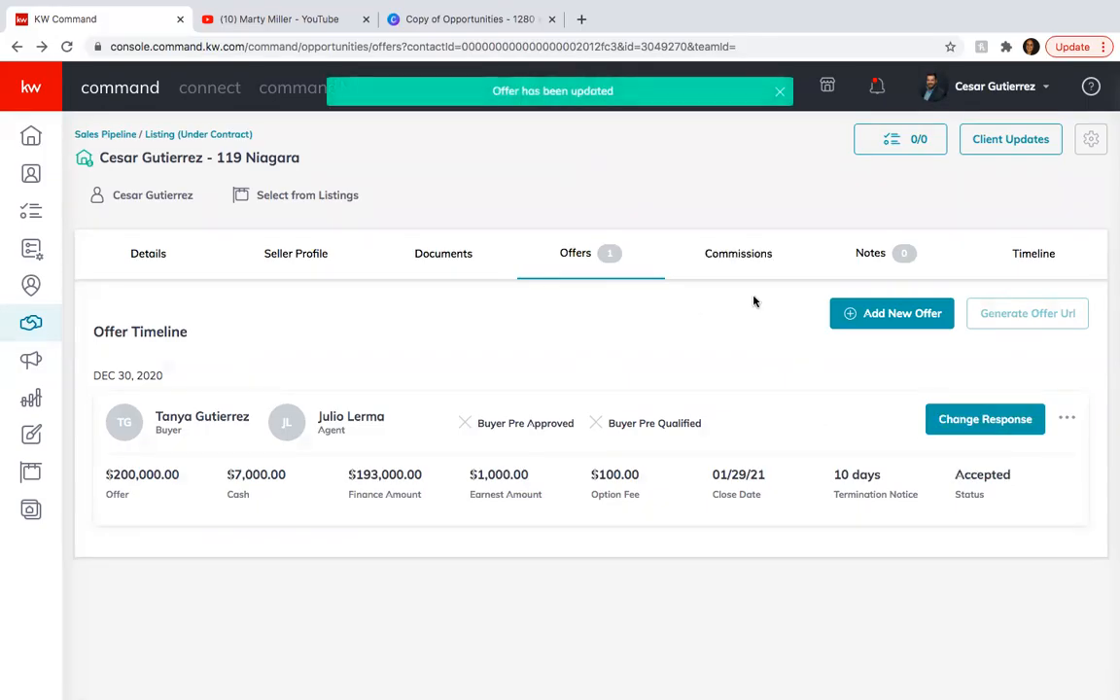
Set the contract date to 12/30/2020 in the commission's general information and save the changes.
{"action": "left_click", "coordinate": [727, 251]}
{"action": "scroll", "coordinate": [489, 493], "scroll_direction": "down", "scroll_amount": 2}
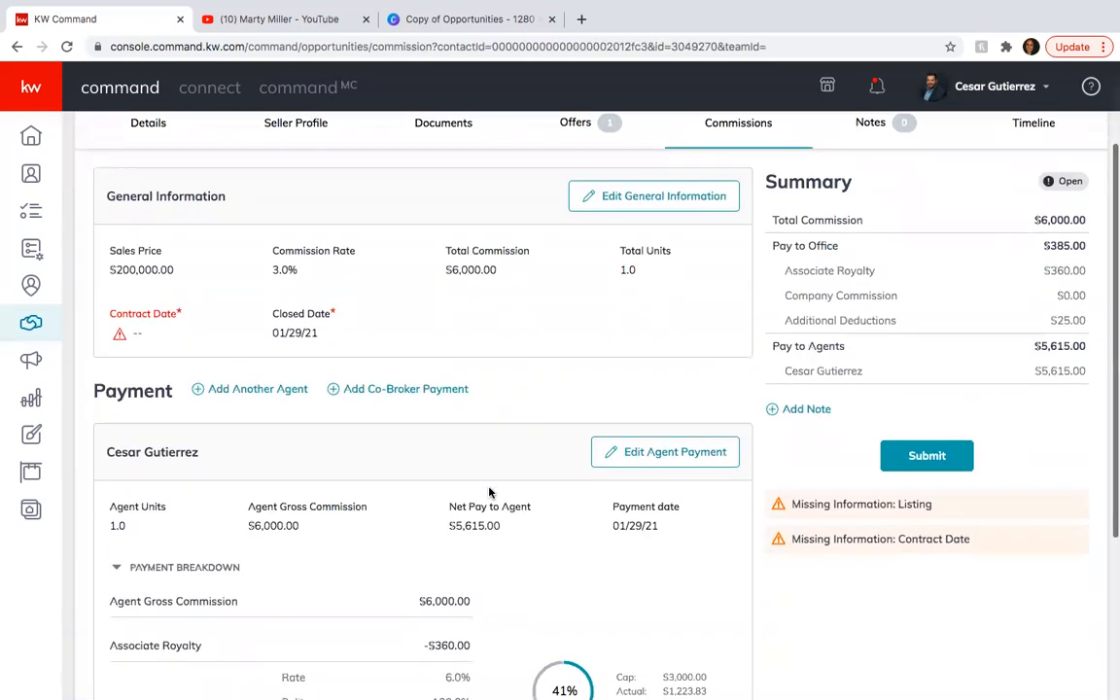
{"action": "scroll", "coordinate": [490, 493], "scroll_direction": "up", "scroll_amount": 2}
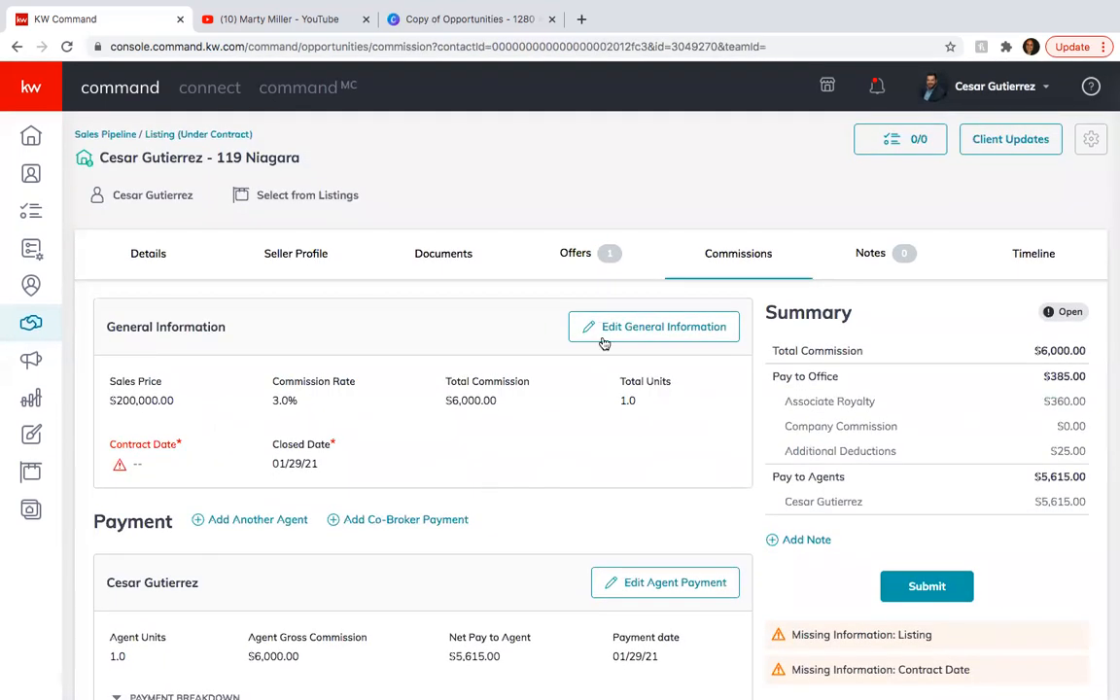
{"action": "left_click", "coordinate": [609, 335]}
{"action": "scroll", "coordinate": [460, 449], "scroll_direction": "down", "scroll_amount": 1}
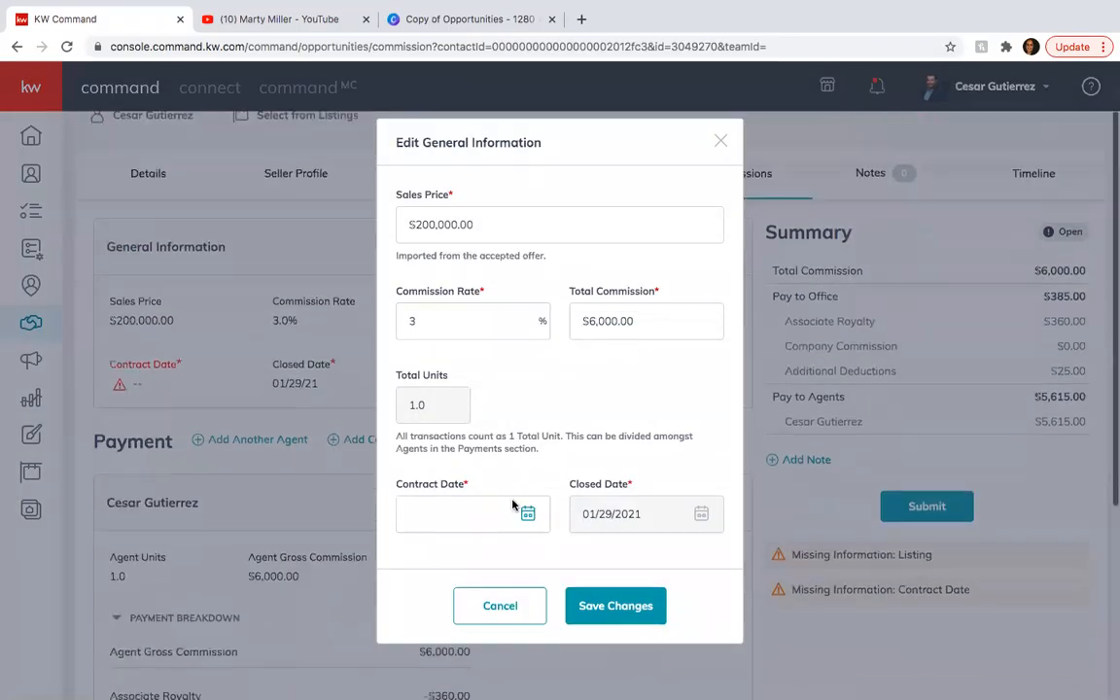
{"action": "left_click", "coordinate": [528, 514]}
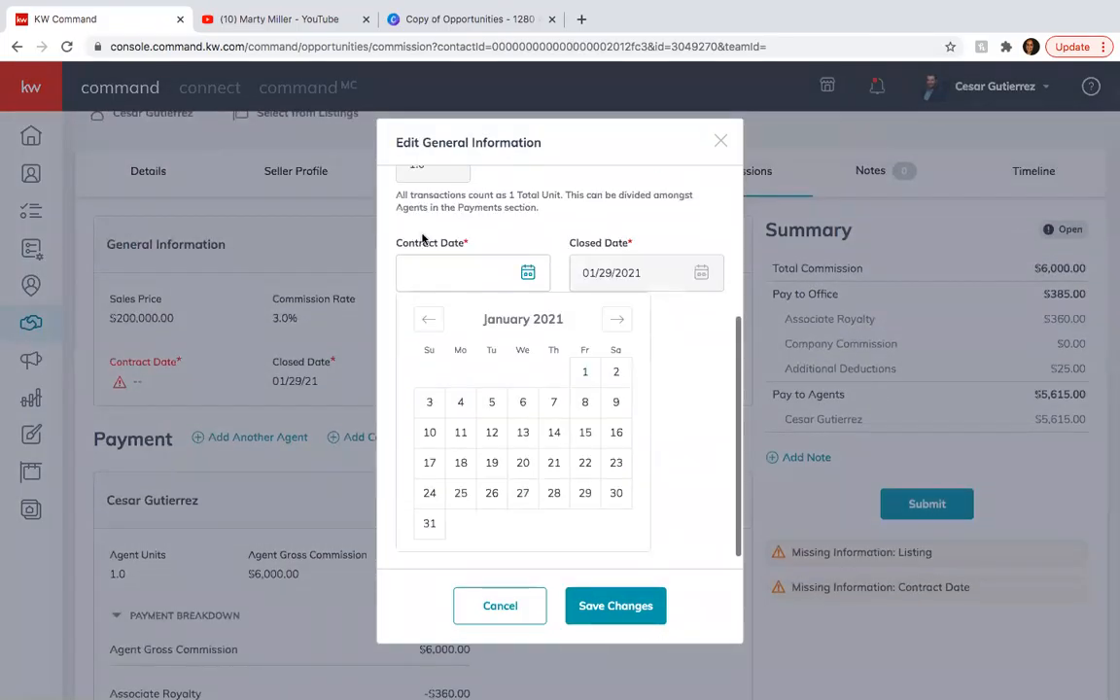
{"action": "left_click", "coordinate": [431, 322]}
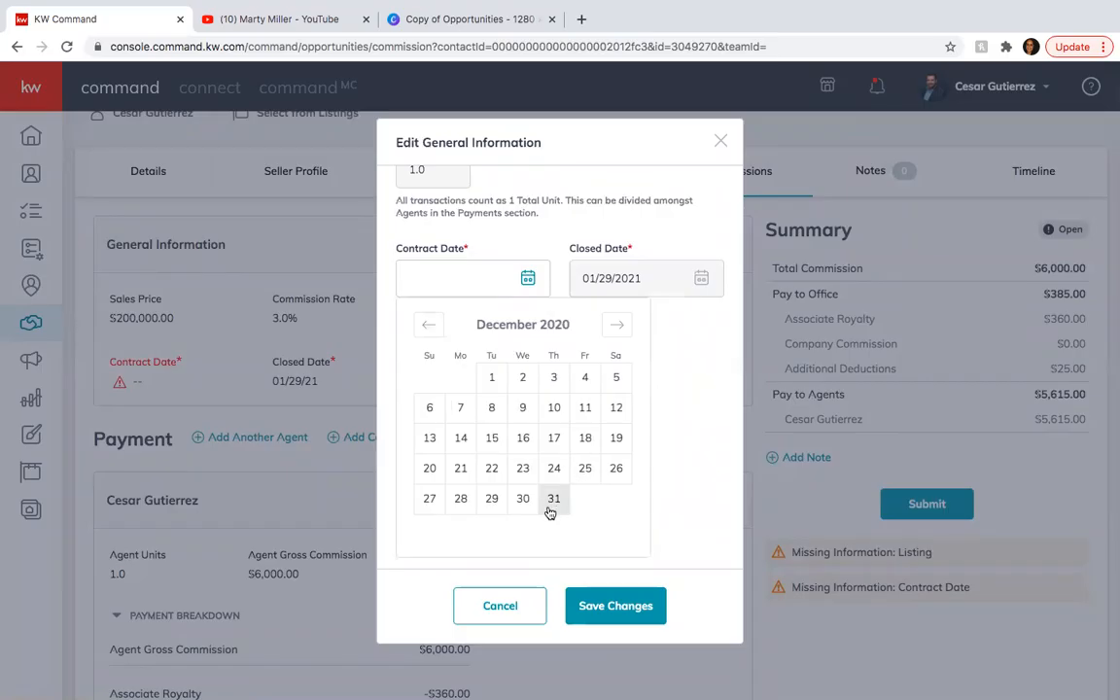
{"action": "left_click", "coordinate": [532, 503]}
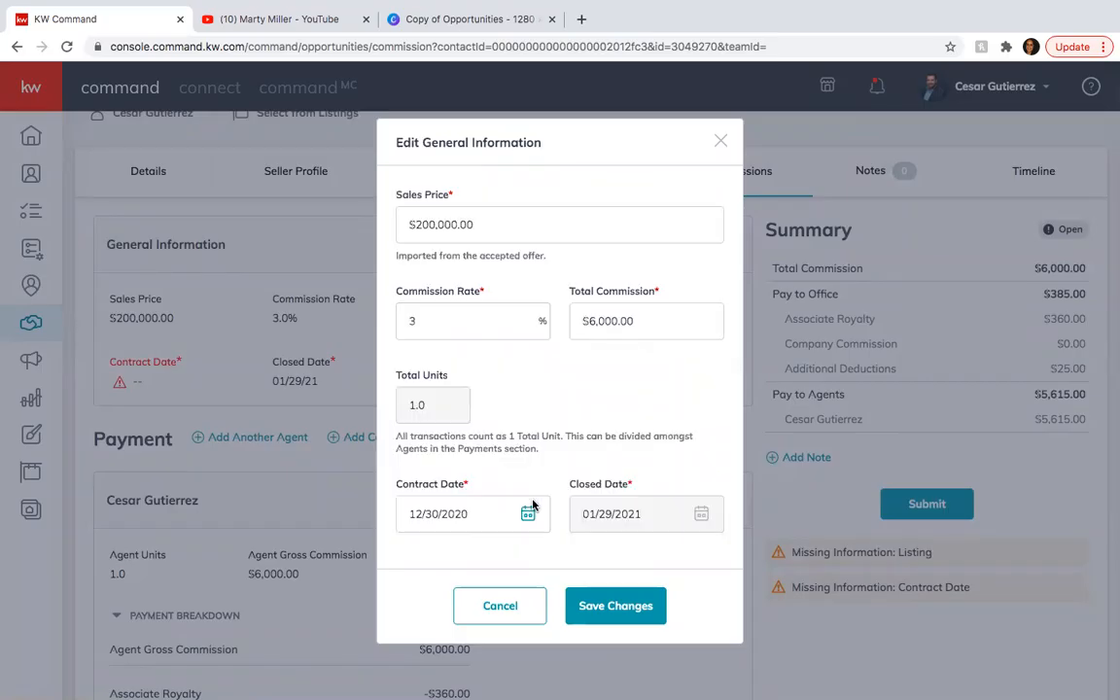
{"action": "left_click", "coordinate": [614, 601]}
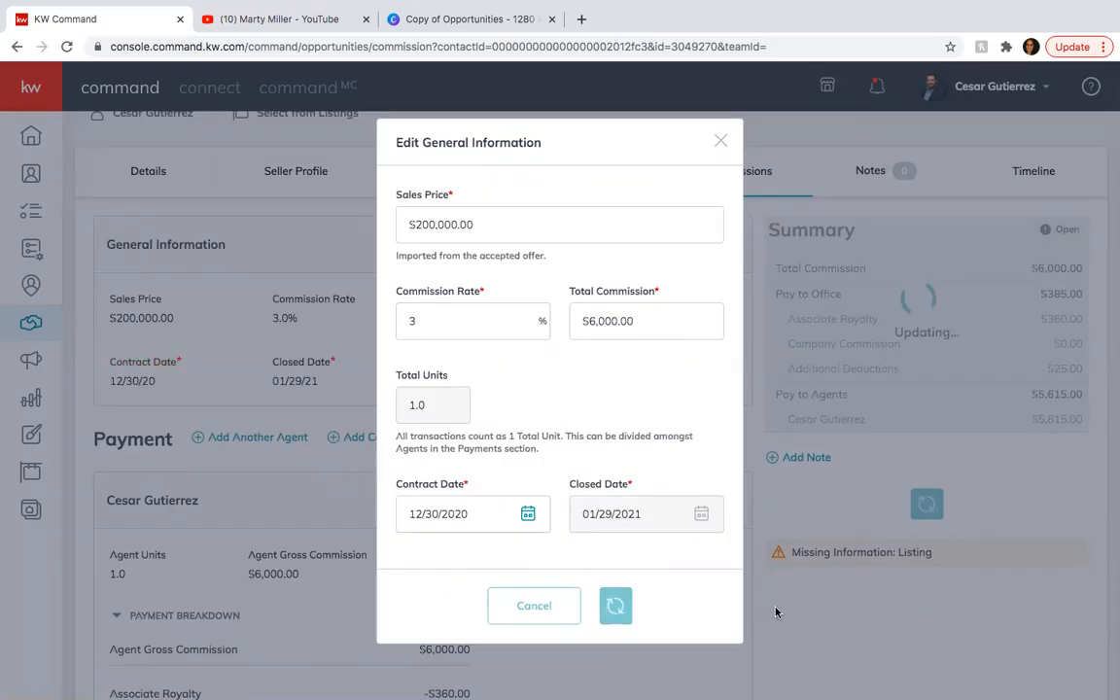
Start a commission note with the lines "Title company name" and "Escrow agents name".
{"action": "scroll", "coordinate": [750, 588], "scroll_direction": "down", "scroll_amount": 3}
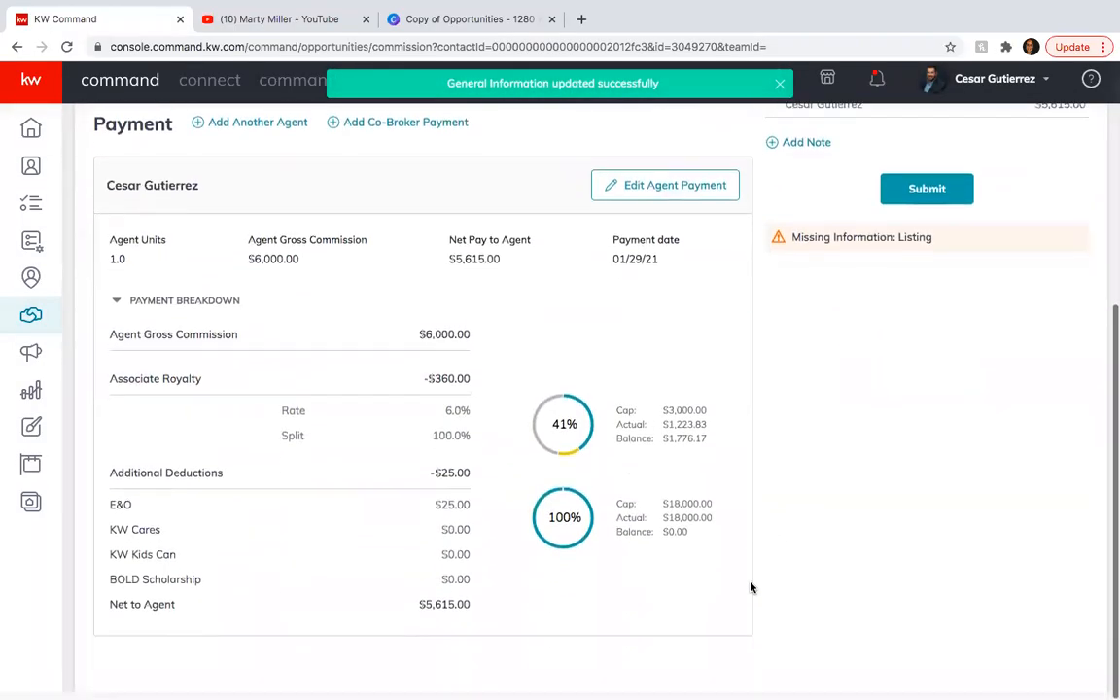
{"action": "scroll", "coordinate": [751, 587], "scroll_direction": "up", "scroll_amount": 4}
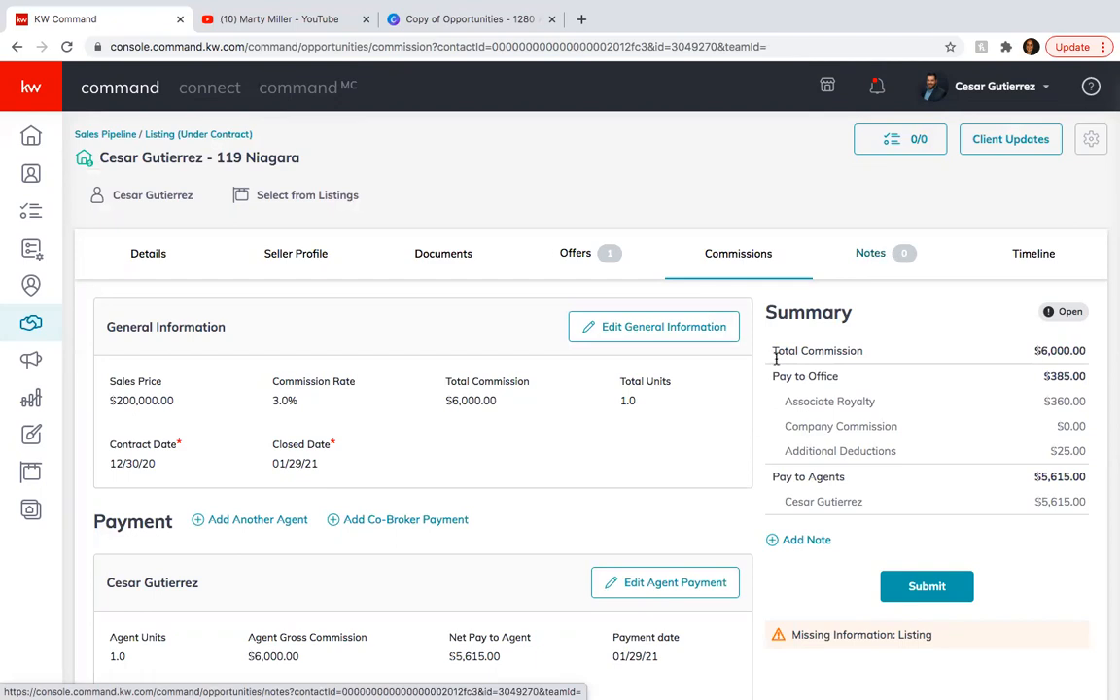
{"action": "scroll", "coordinate": [783, 475], "scroll_direction": "down", "scroll_amount": 1}
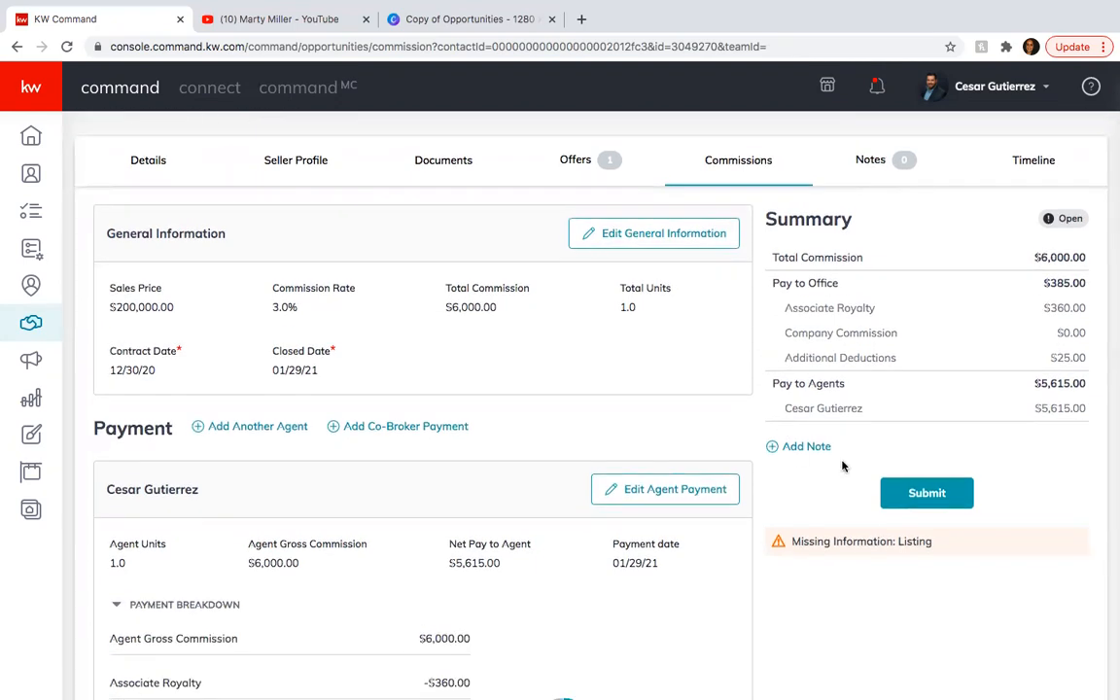
{"action": "left_click", "coordinate": [806, 447]}
{"action": "left_click", "coordinate": [431, 315]}
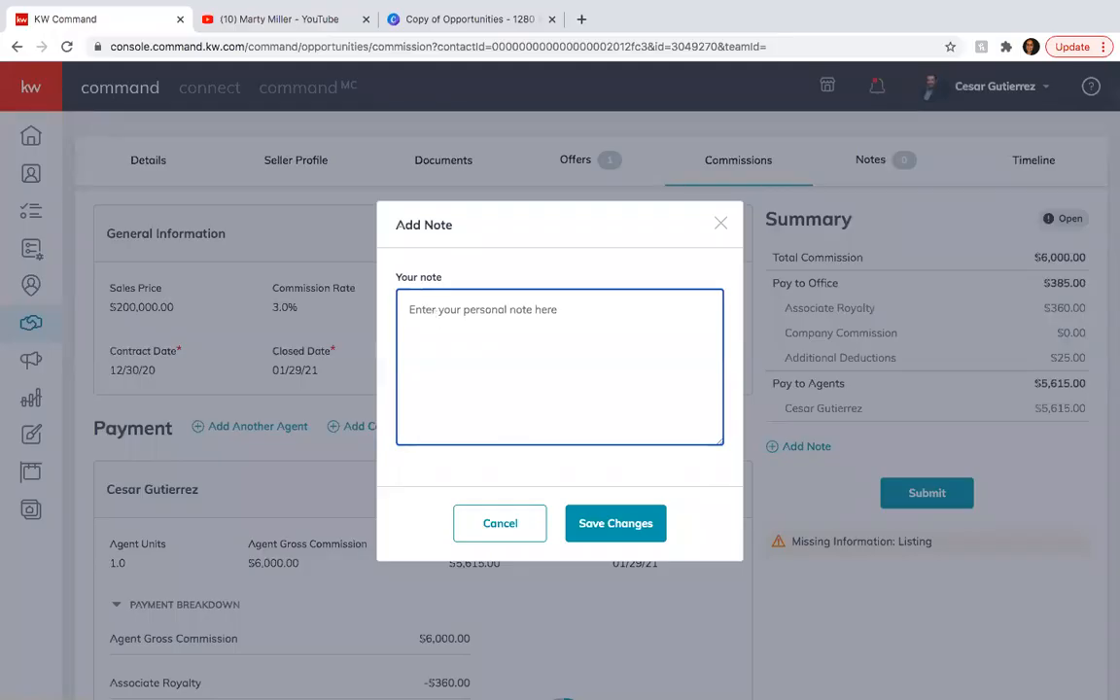
{"action": "type", "text": "Title company "}
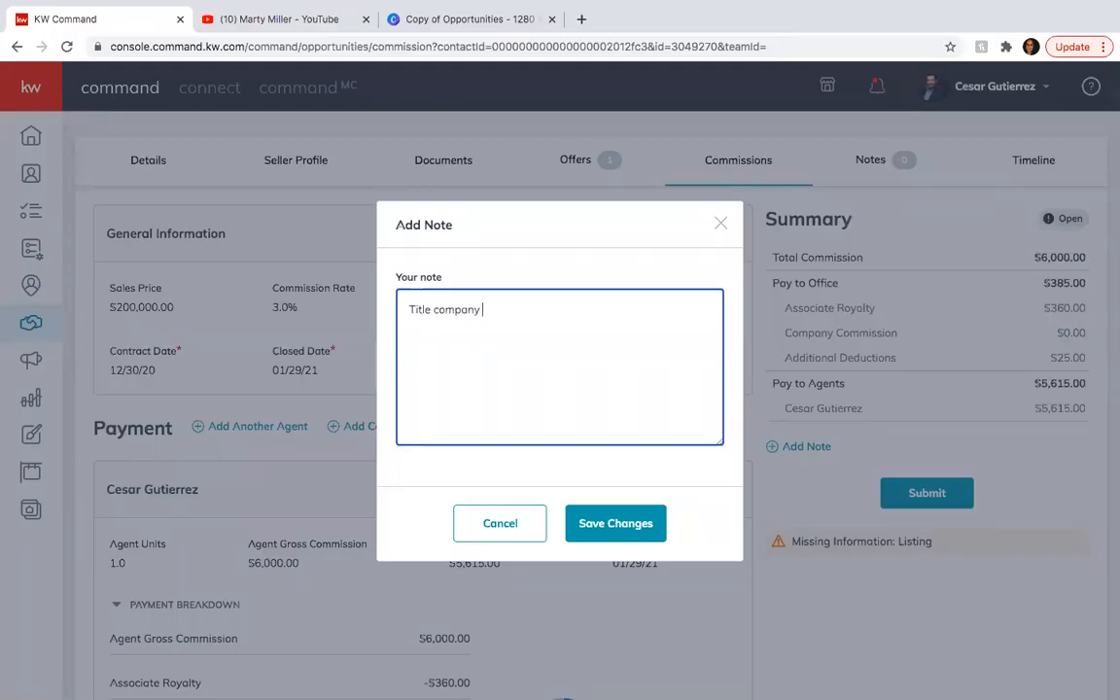
{"action": "type", "text": "name "}
{"action": "type", "text": "E"}
{"action": "type", "text": "scrow a"}
{"action": "type", "text": "gents name"}
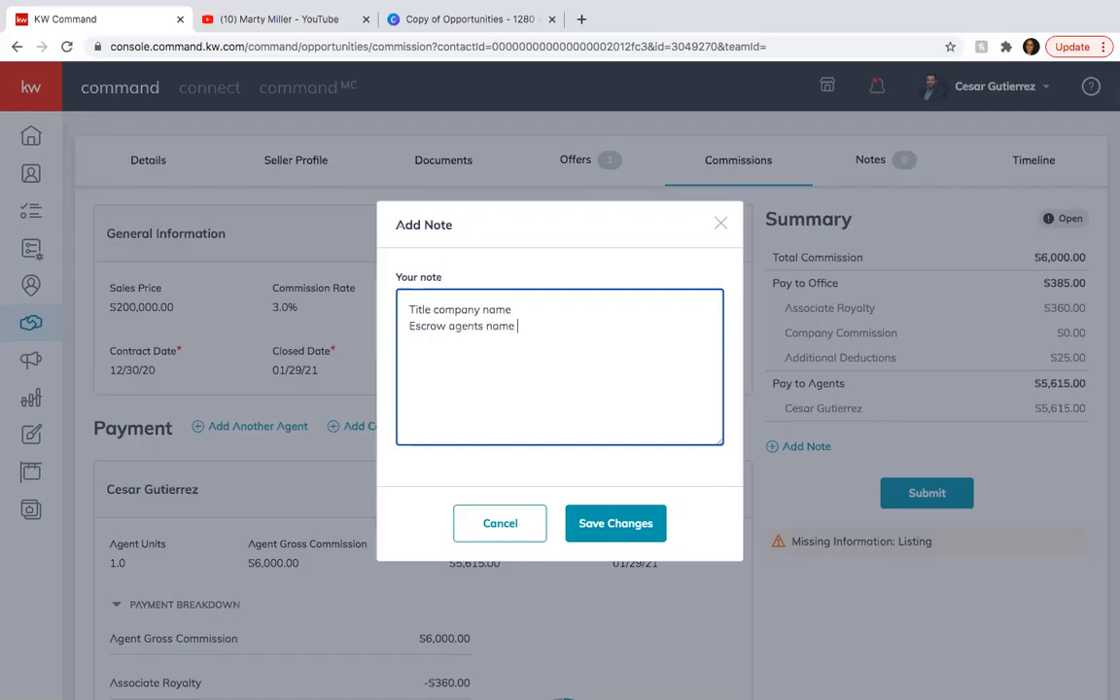
Add the lines "kw commission" and "your commission" to the commission note.
{"action": "key", "text": "Return"}
{"action": "type", "text": "kw commission"}
{"action": "key", "text": "Return"}
{"action": "type", "text": "your commission"}
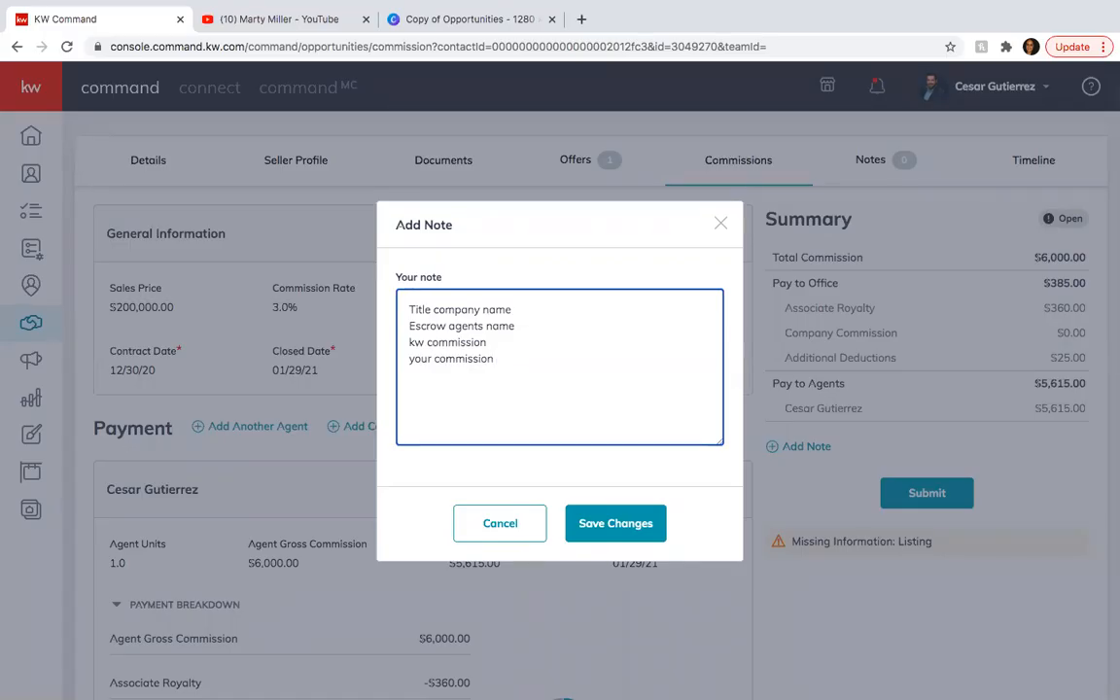
Leave a blank line in the note and enter "Gateway City Title" as the title company.
{"action": "key", "text": "Return"}
{"action": "key", "text": "Return"}
{"action": "type", "text": "Gatewaycity"}
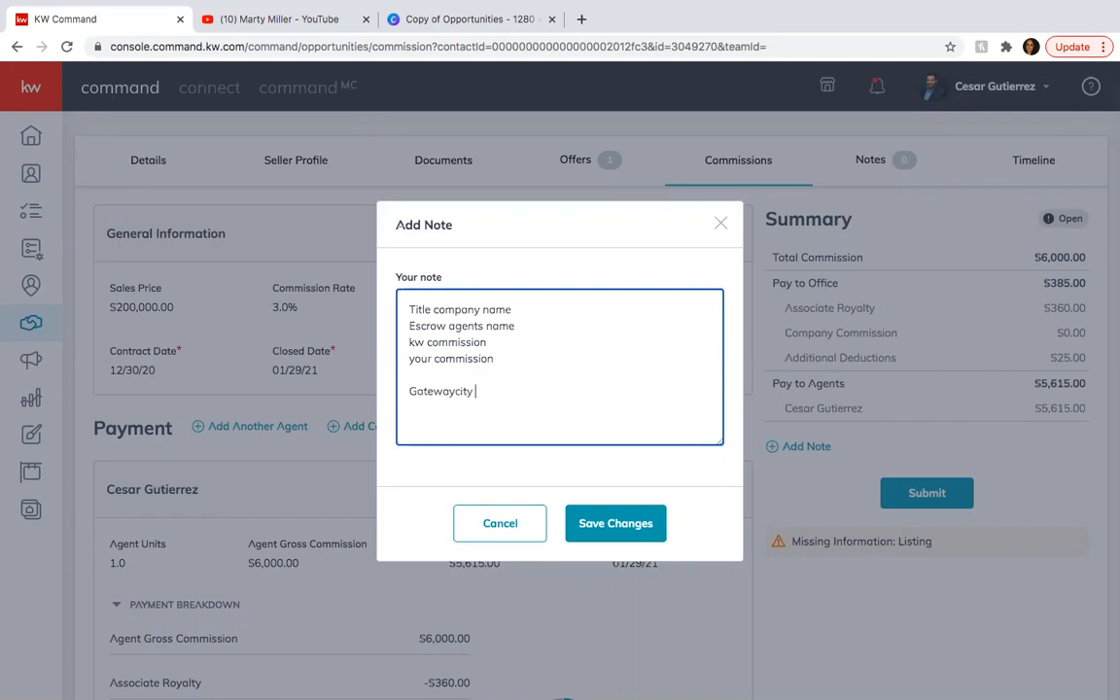
{"action": "key", "text": "BackSpace"}
{"action": "key", "text": "BackSpace"}
{"action": "key", "text": "BackSpace"}
{"action": "key", "text": "BackSpace"}
{"action": "key", "text": "BackSpace"}
{"action": "type", "text": "City Title"}
Add the escrow agent's first name and the line "KW: $85" to the note.
{"action": "key", "text": "Return"}
{"action": "type", "text": "Rosie"}
{"action": "key", "text": "Return"}
{"action": "type", "text": "KW : $85"}
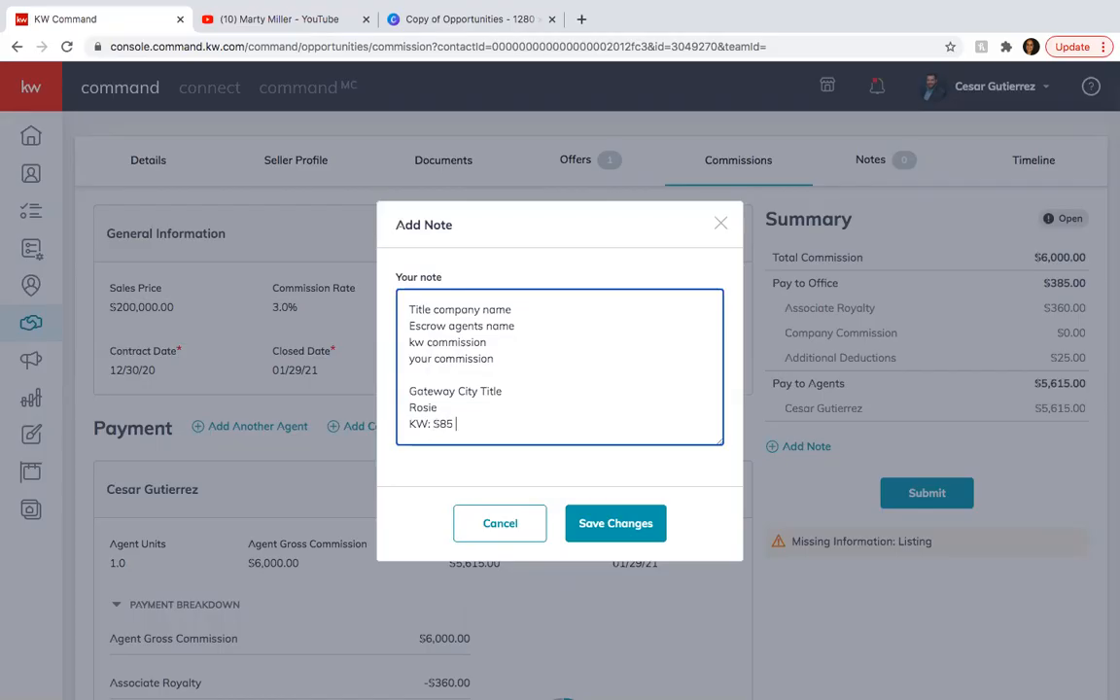
Add a line with the listing agent's first name and 100%, and save the commission note.
{"action": "key", "text": "Return"}
{"action": "type", "text": "Ce"}
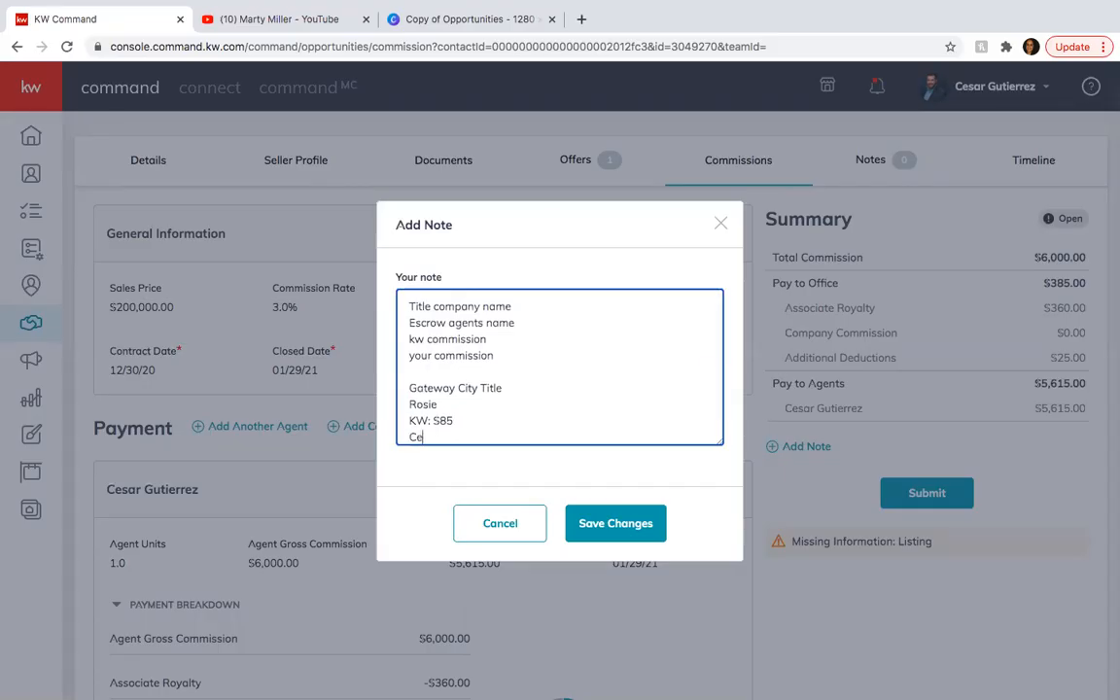
{"action": "type", "text": "sar  100%"}
{"action": "left_click", "coordinate": [618, 524]}
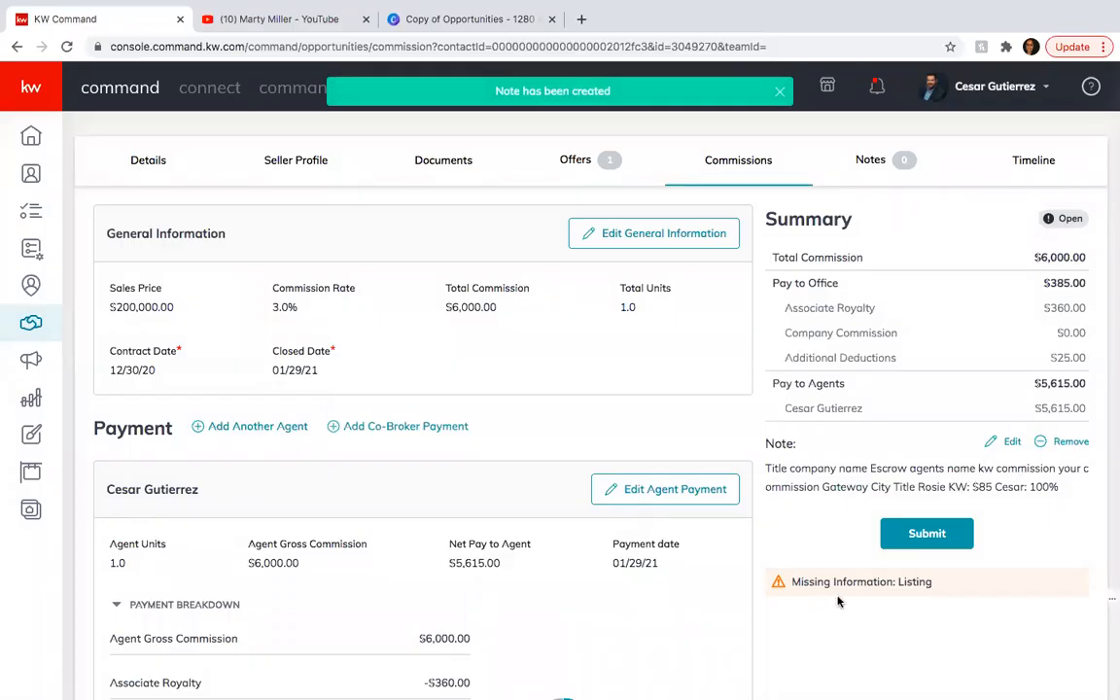
Open the listing selection for this opportunity and set it to show all listings.
{"action": "scroll", "coordinate": [431, 411], "scroll_direction": "up", "scroll_amount": 2}
{"action": "scroll", "coordinate": [380, 429], "scroll_direction": "down", "scroll_amount": 3}
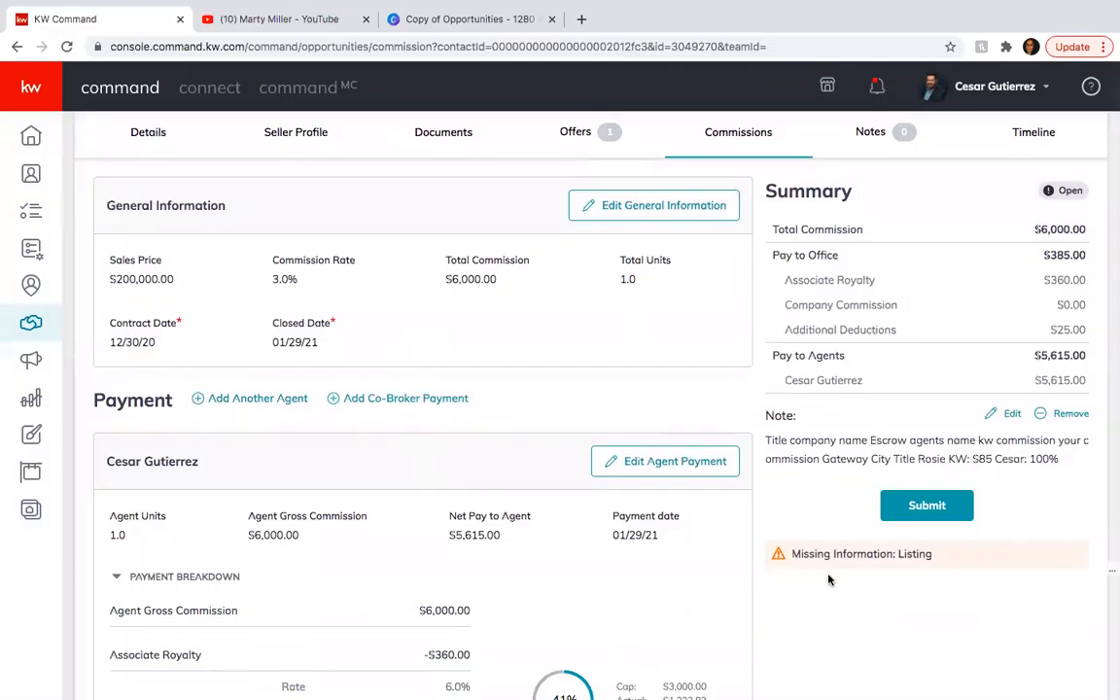
{"action": "scroll", "coordinate": [276, 387], "scroll_direction": "up", "scroll_amount": 1}
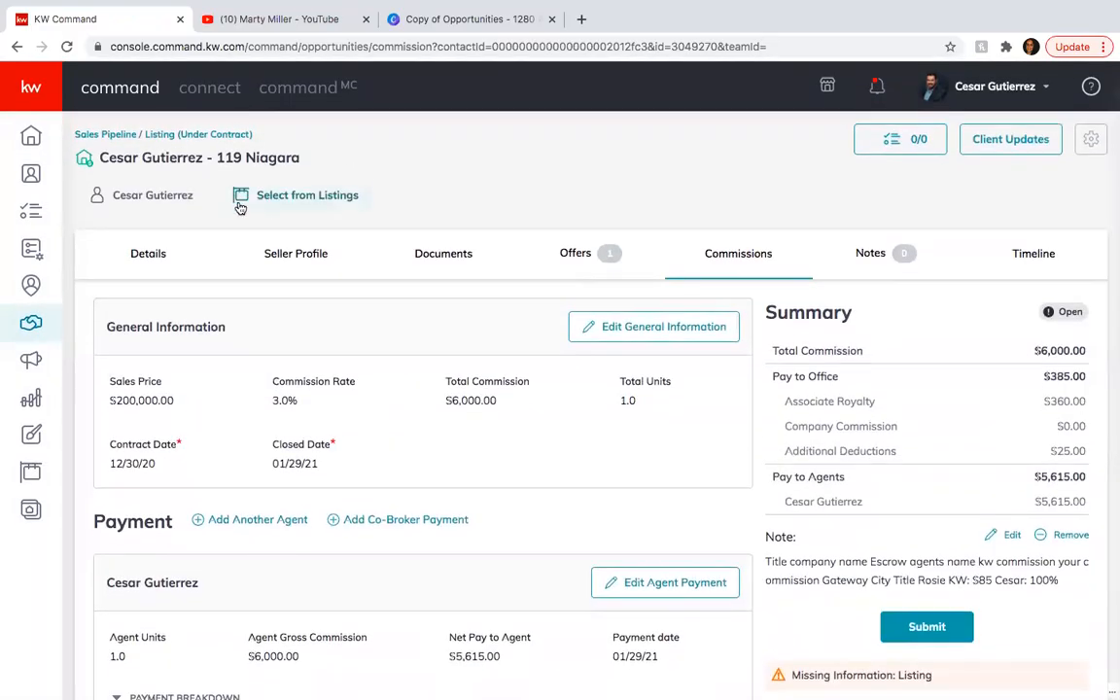
{"action": "left_click", "coordinate": [275, 196]}
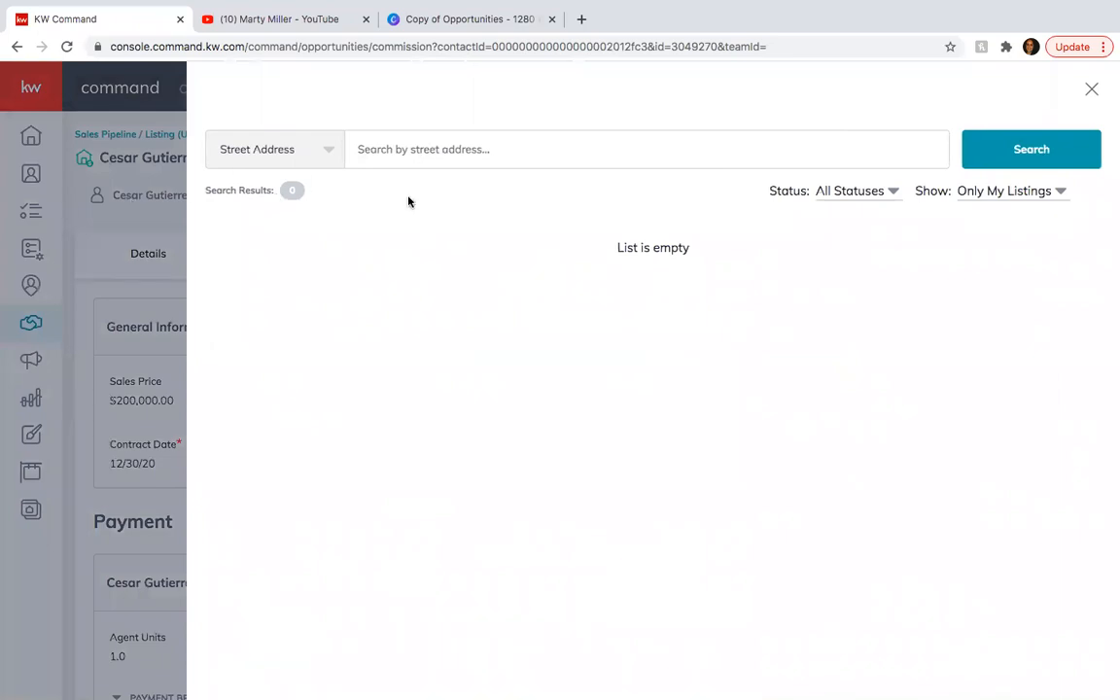
{"action": "left_click", "coordinate": [426, 153]}
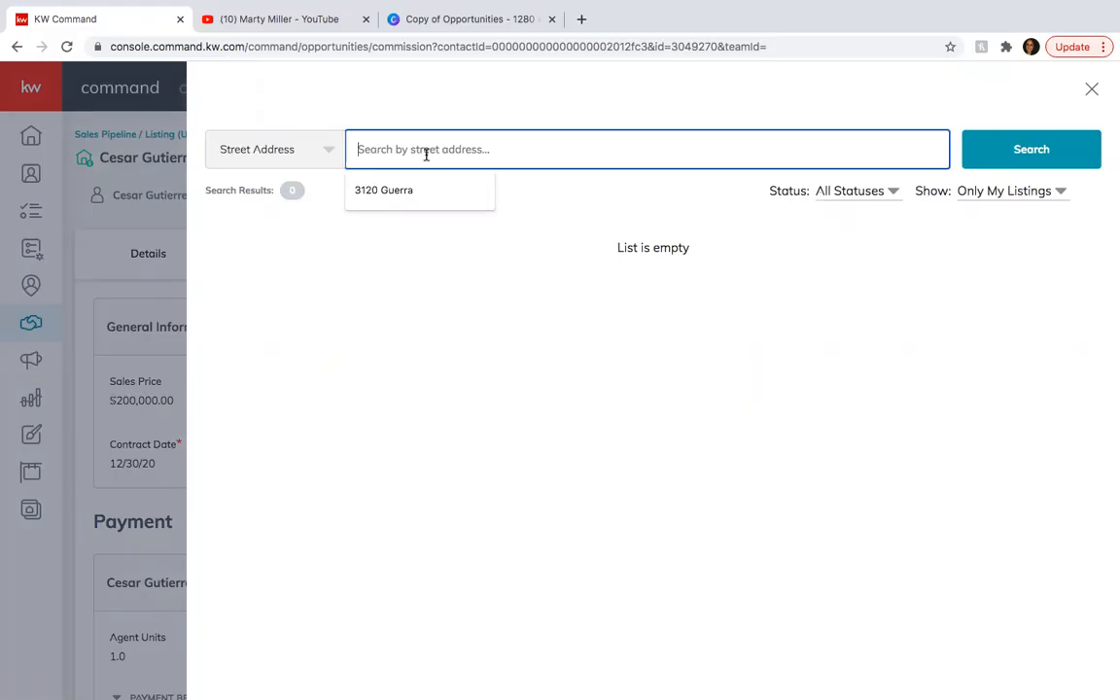
{"action": "left_click", "coordinate": [1044, 192]}
{"action": "left_click", "coordinate": [860, 104]}
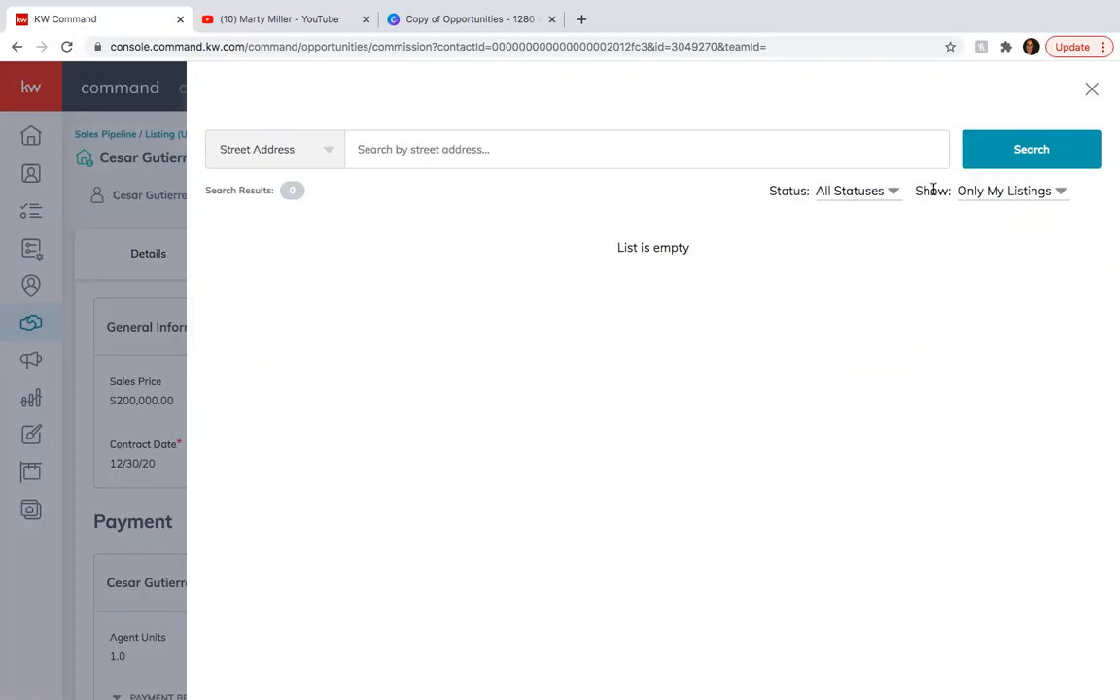
{"action": "left_click", "coordinate": [1001, 202]}
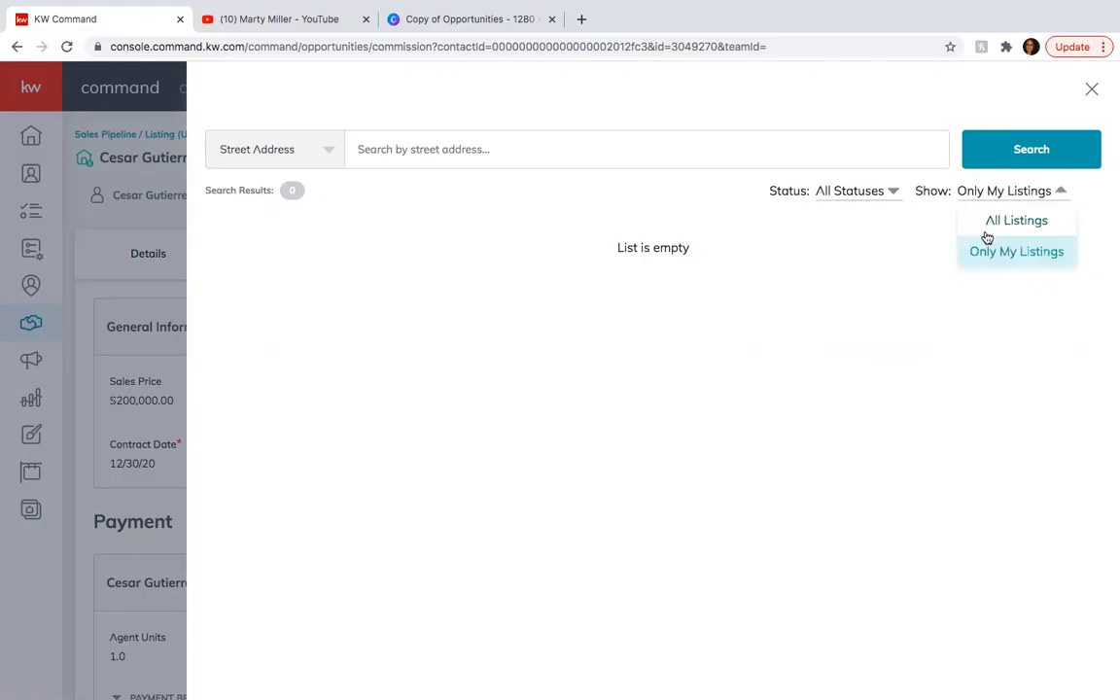
{"action": "left_click", "coordinate": [1017, 221]}
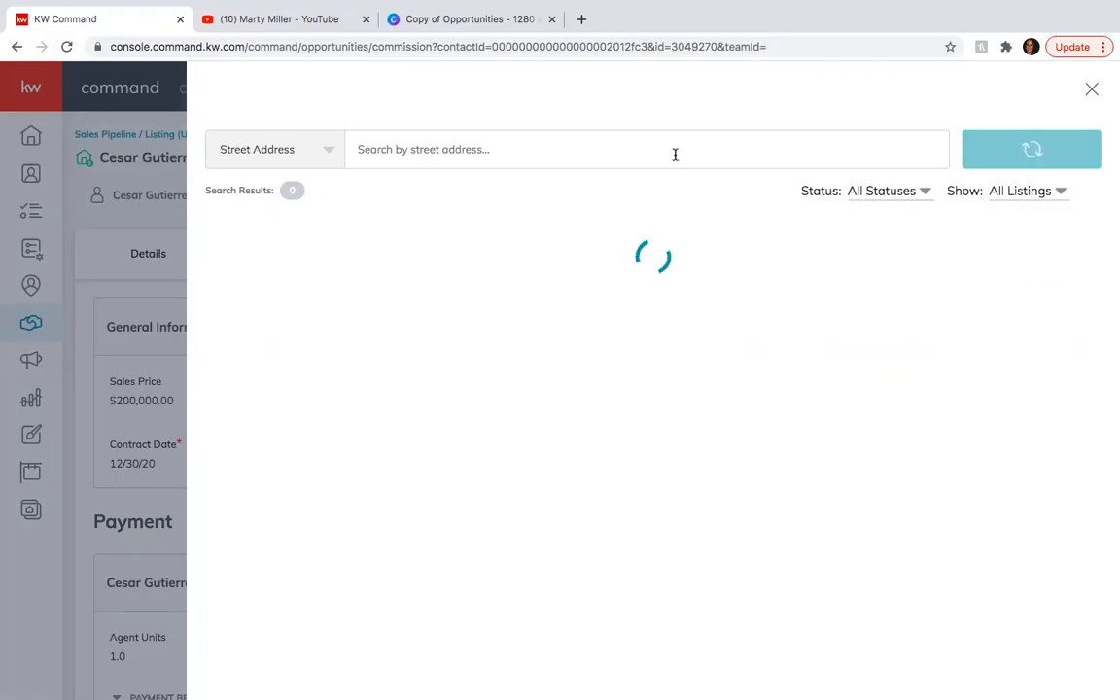
Search the listings by the property's street address and attach the matching active Laredo listing to the opportunity.
{"action": "left_click", "coordinate": [607, 149]}
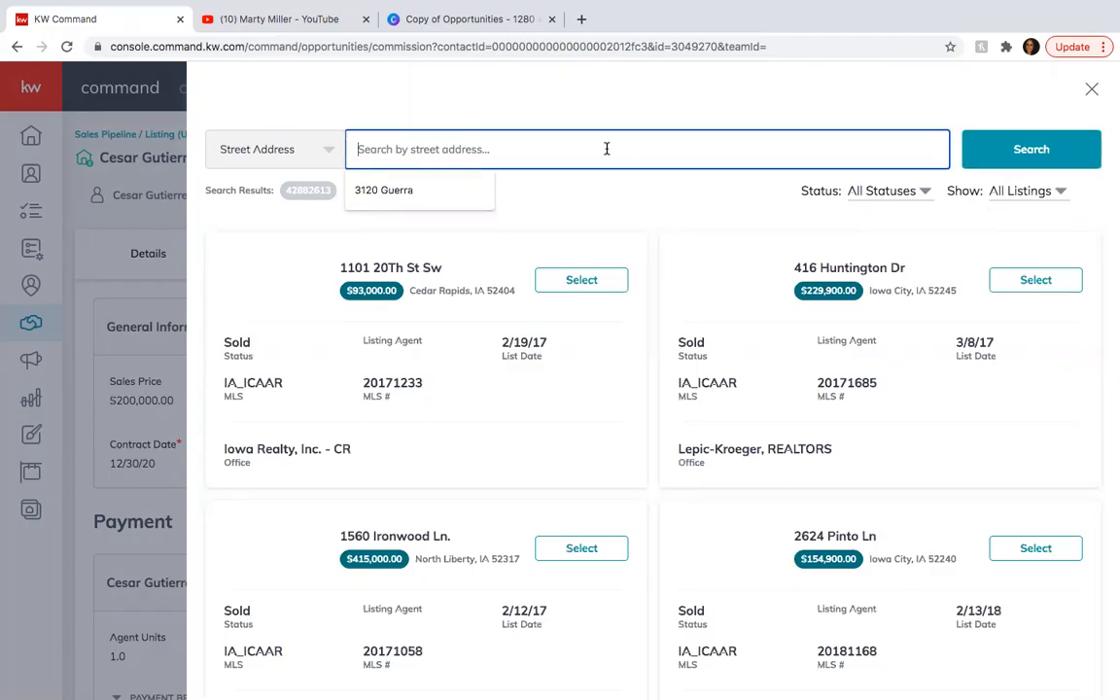
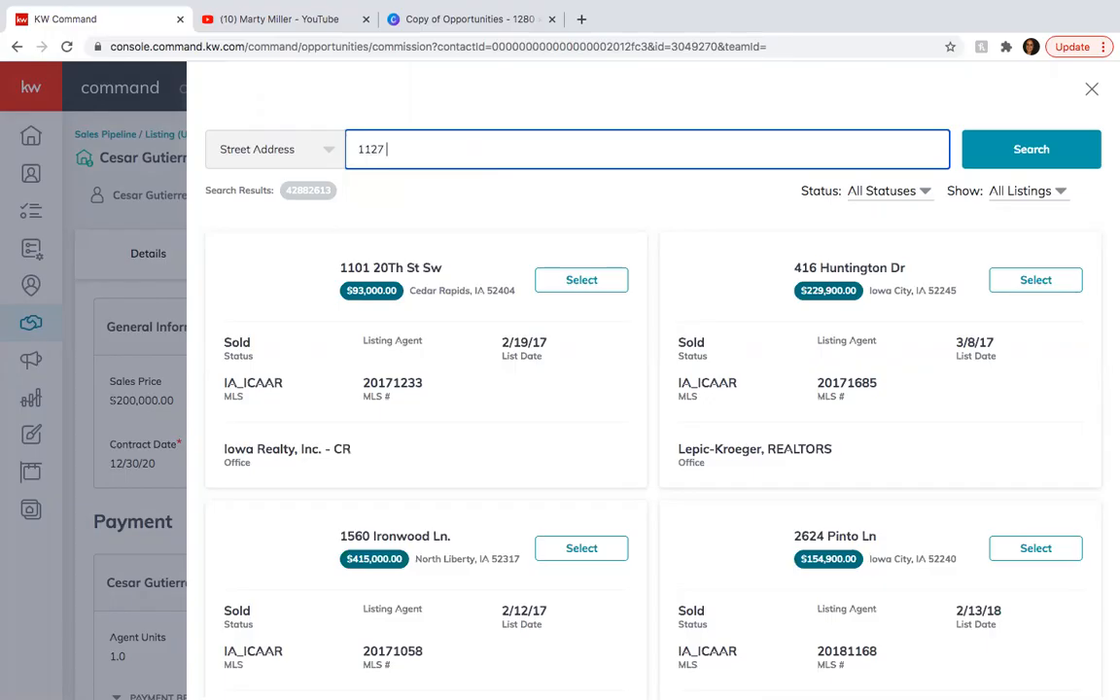
{"action": "left_click", "coordinate": [1073, 150]}
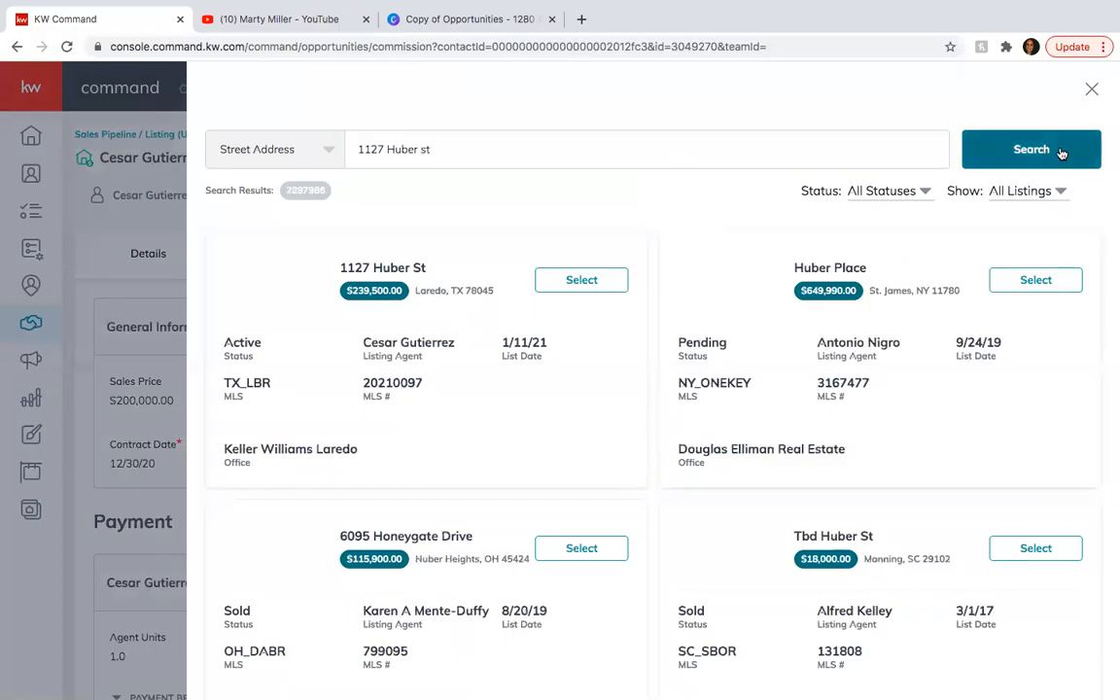
{"action": "left_click", "coordinate": [582, 280]}
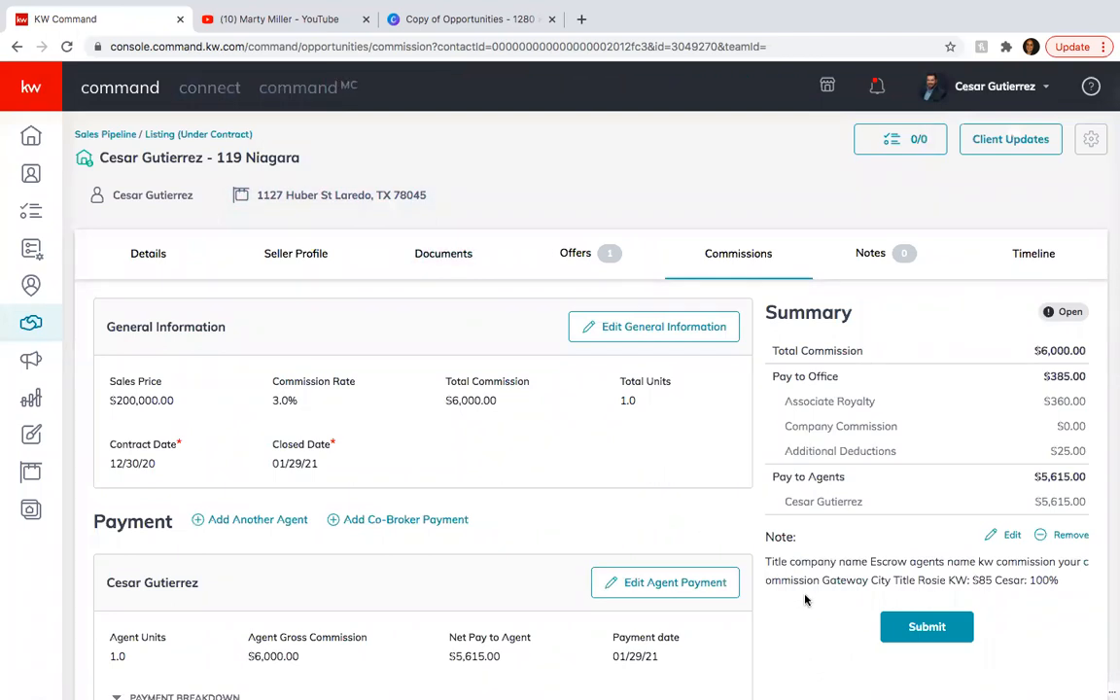
Review the commission summary, the opportunity's timeline log and its notes, and return to the commissions.
{"action": "scroll", "coordinate": [583, 623], "scroll_direction": "down", "scroll_amount": 1}
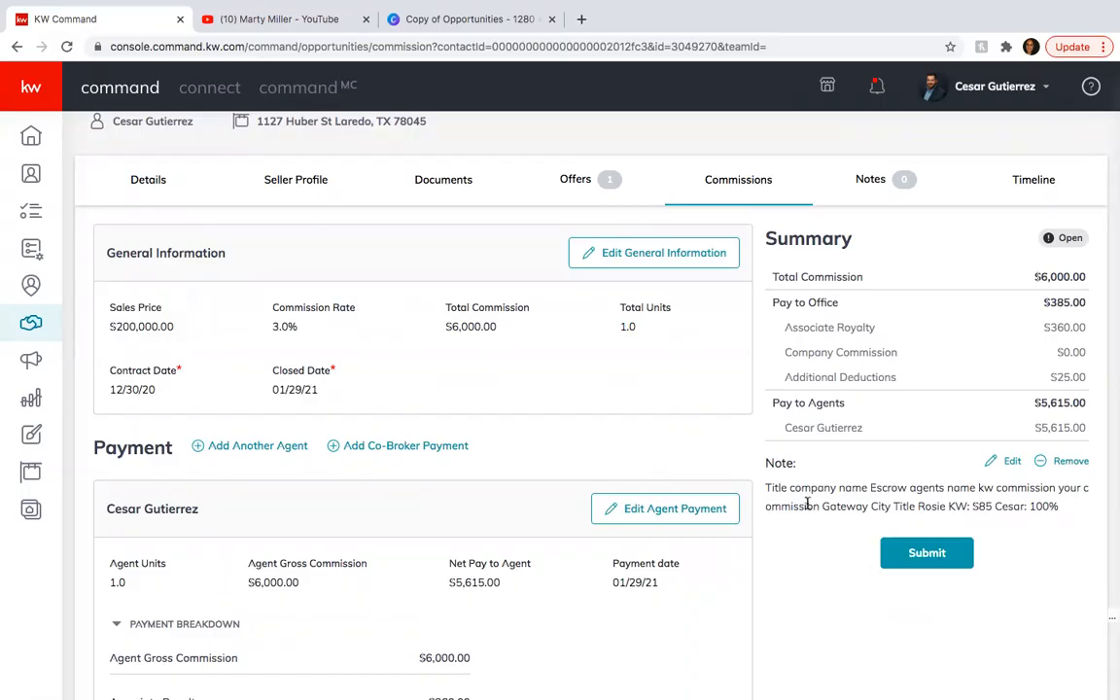
{"action": "scroll", "coordinate": [764, 394], "scroll_direction": "up", "scroll_amount": 1}
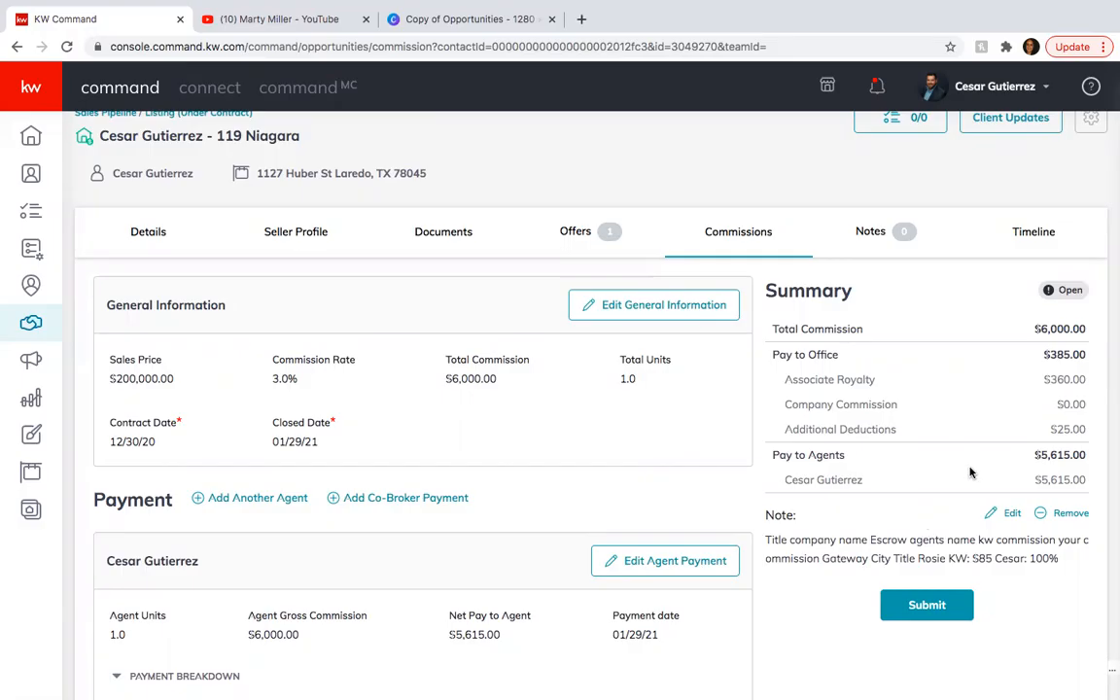
{"action": "left_click", "coordinate": [1033, 232]}
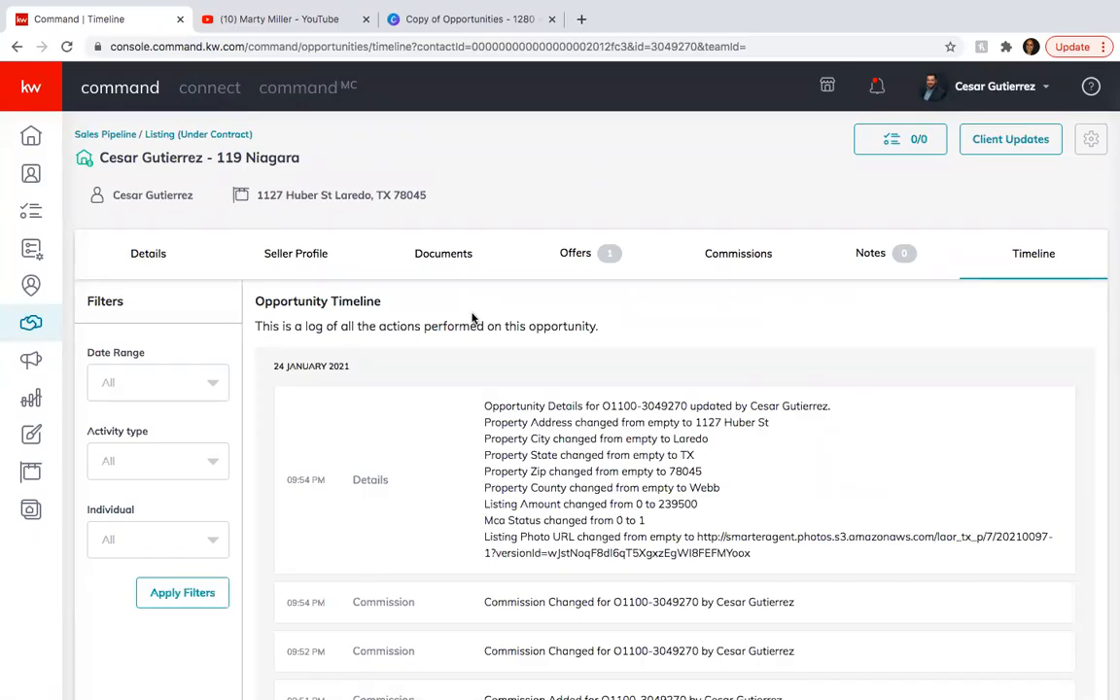
{"action": "scroll", "coordinate": [404, 457], "scroll_direction": "down", "scroll_amount": 1}
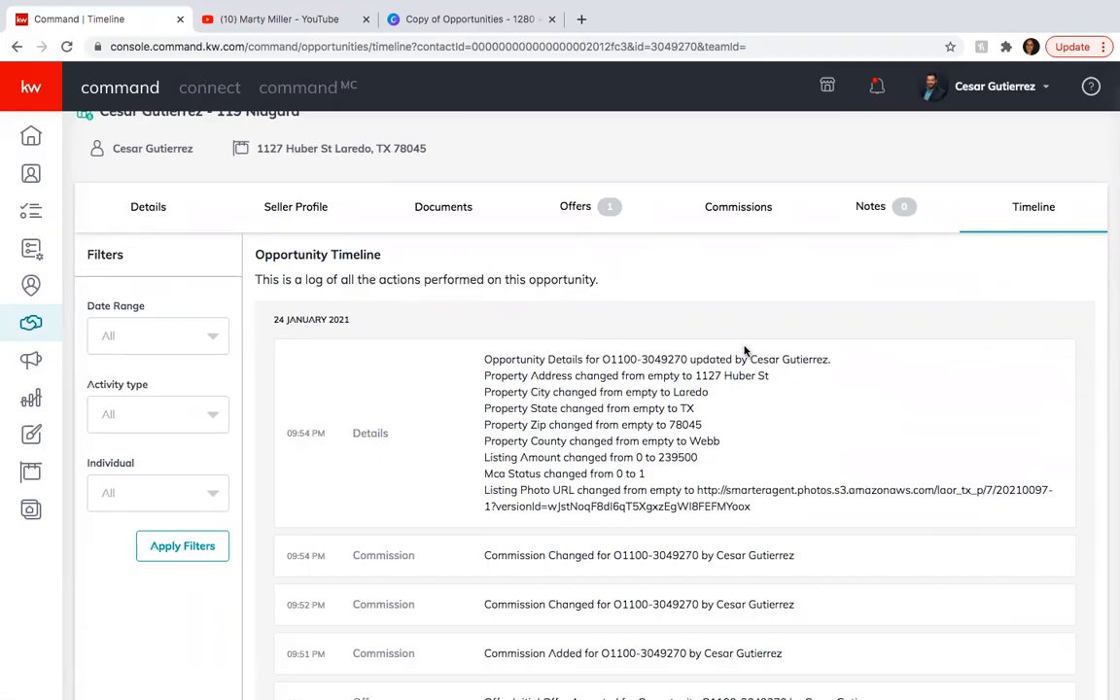
{"action": "left_click", "coordinate": [869, 209]}
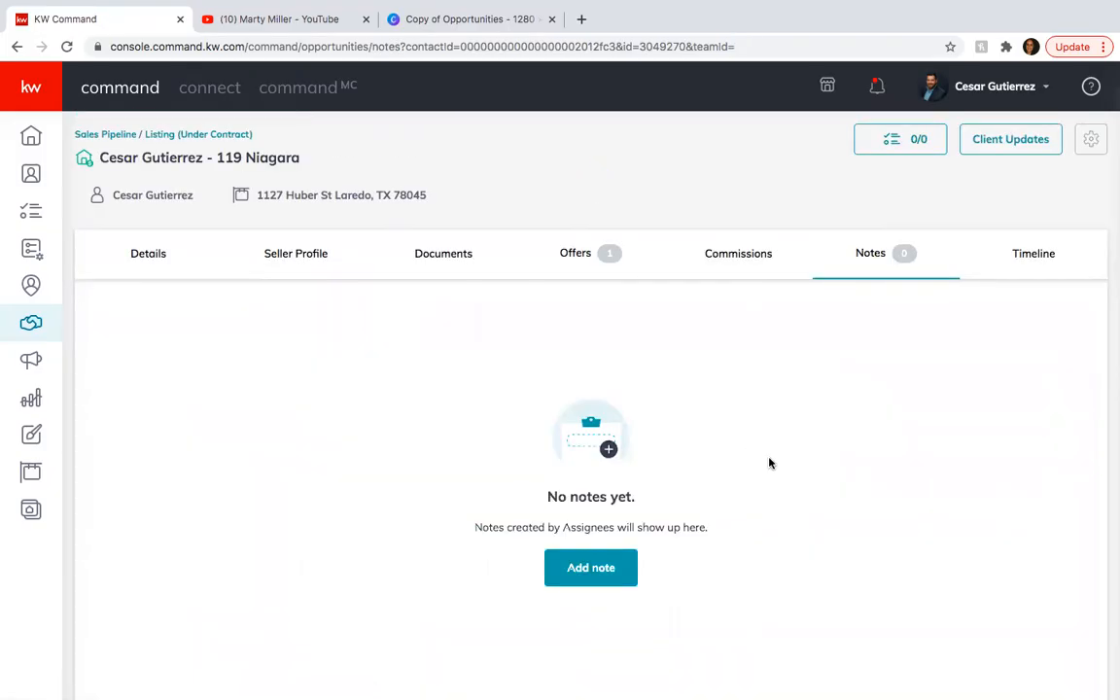
{"action": "left_click", "coordinate": [717, 255]}
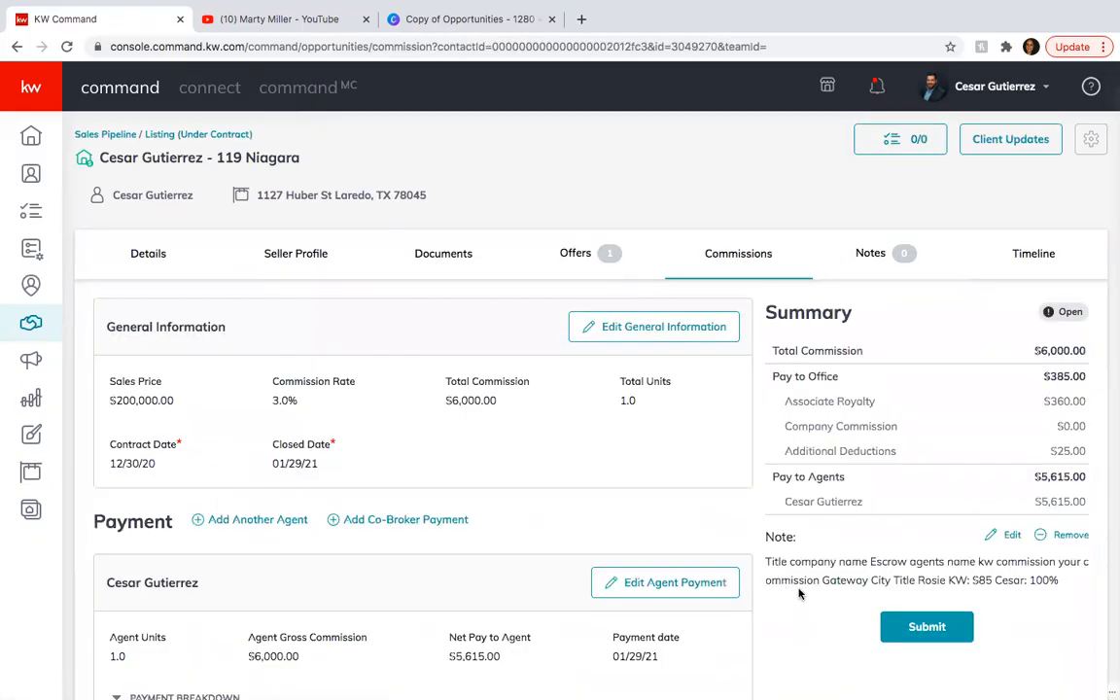